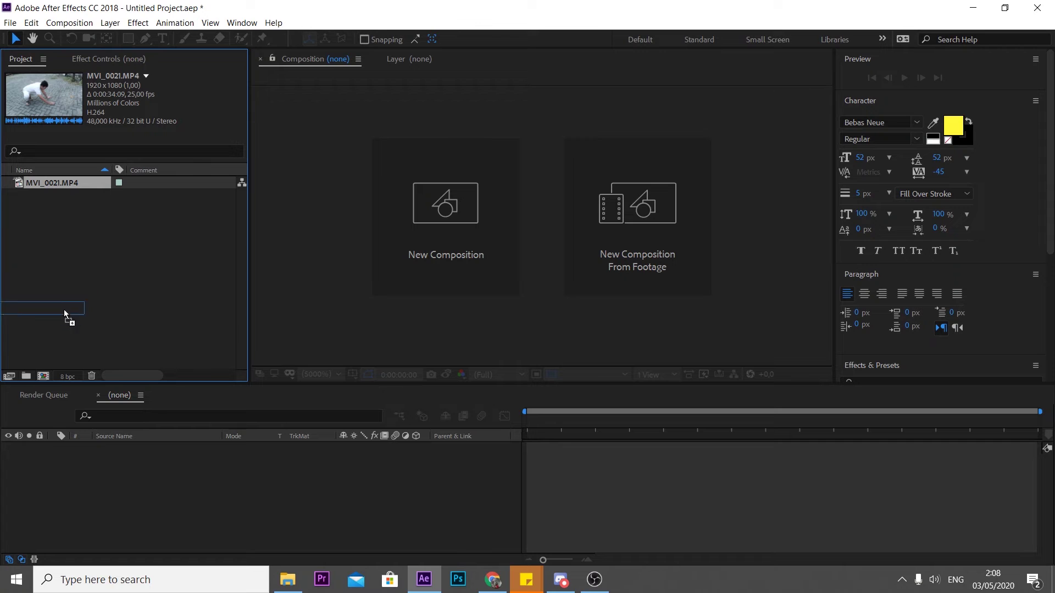
Build a comp from MVI_0021.MP4 and cut the layer at 0:00:10:00, deleting the later half.
left_click_drag(64, 313, 43, 378)
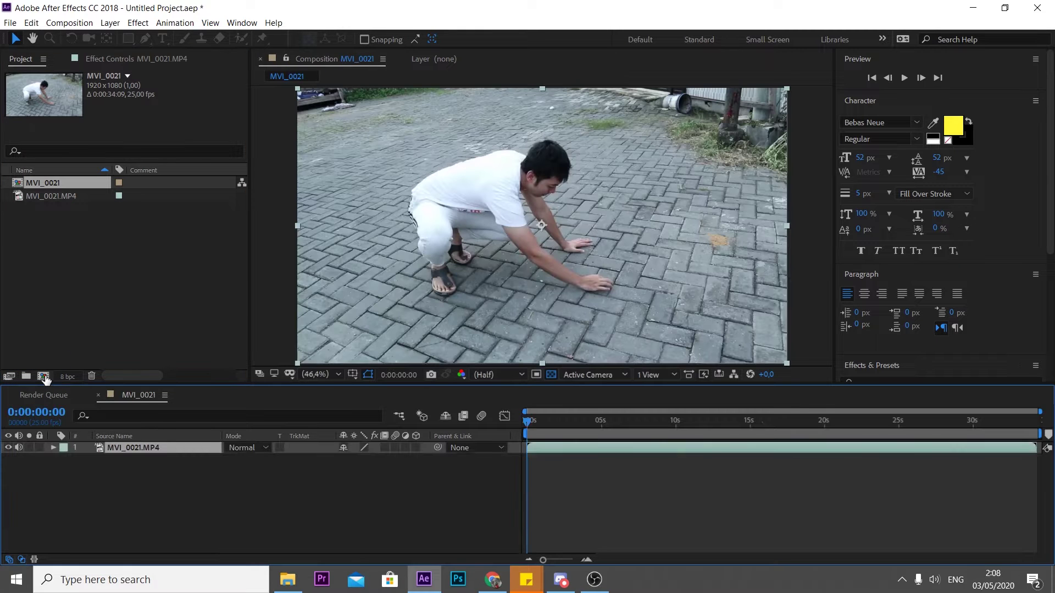
left_click_drag(536, 420, 680, 424)
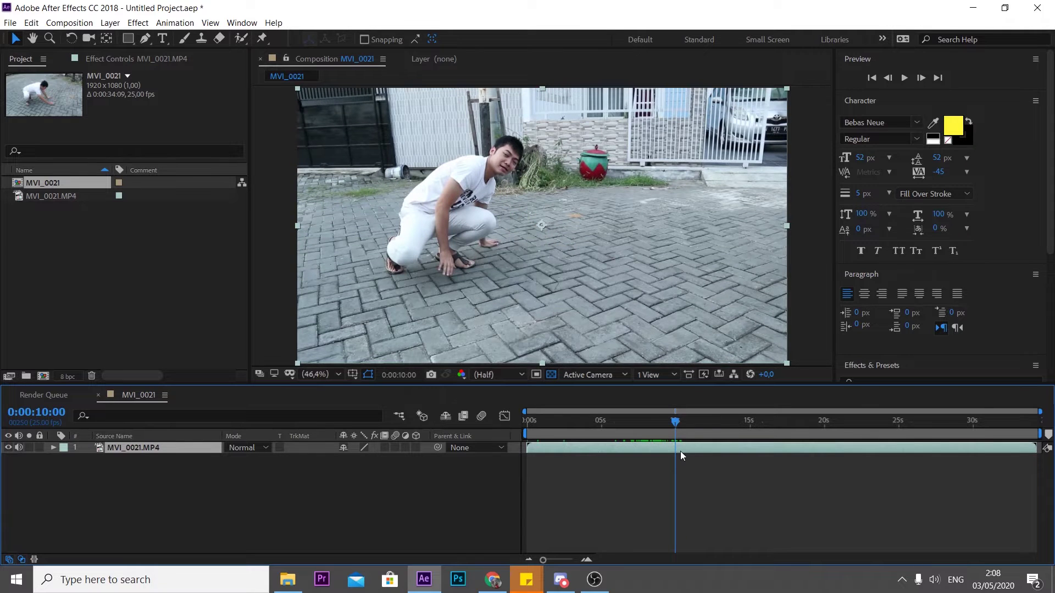
key("ctrl+shift+d")
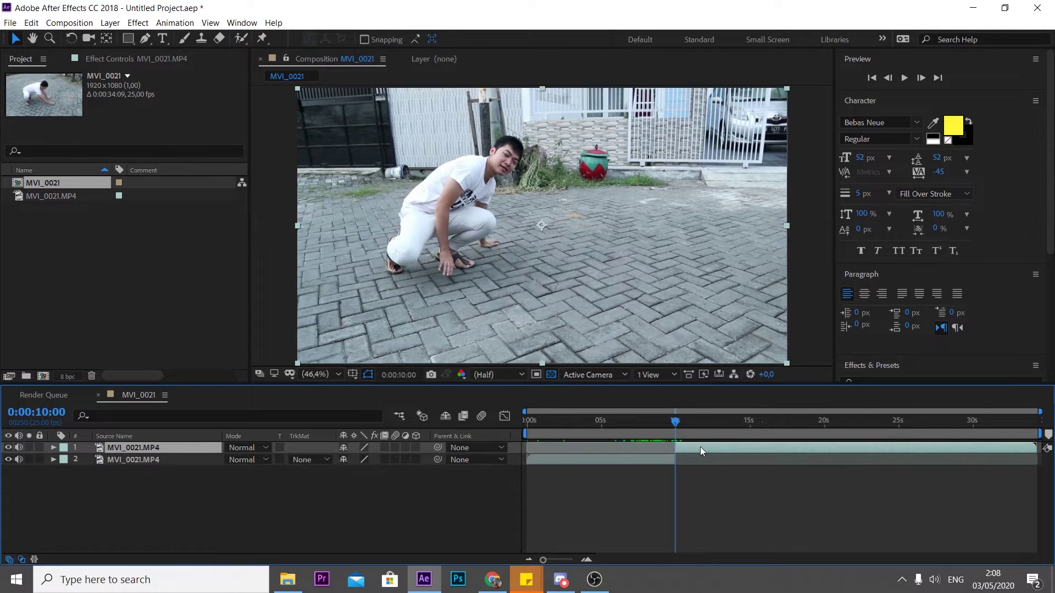
key("Delete")
left_click(632, 426)
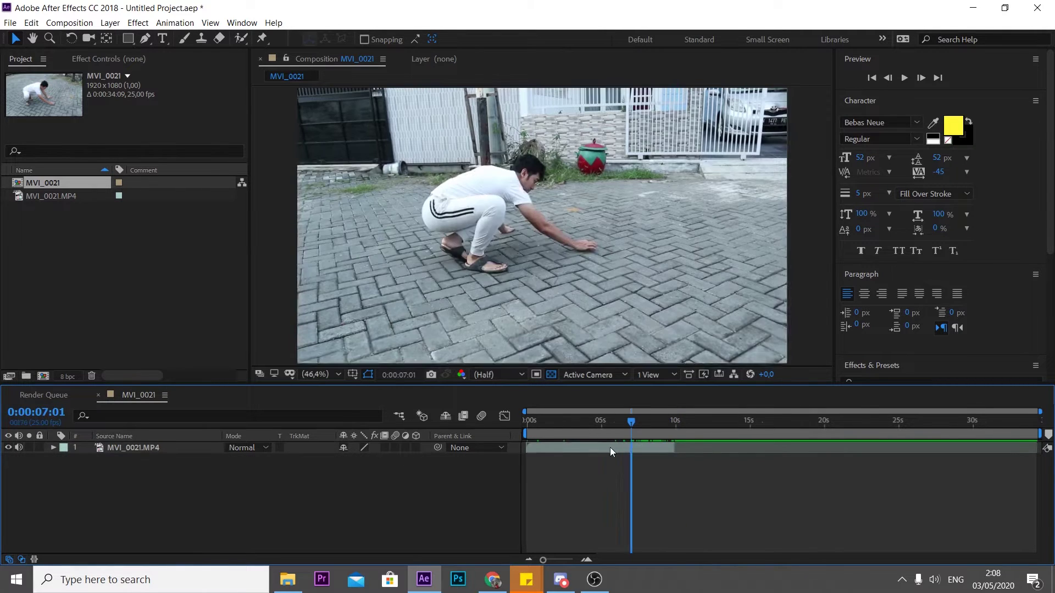
left_click(241, 22)
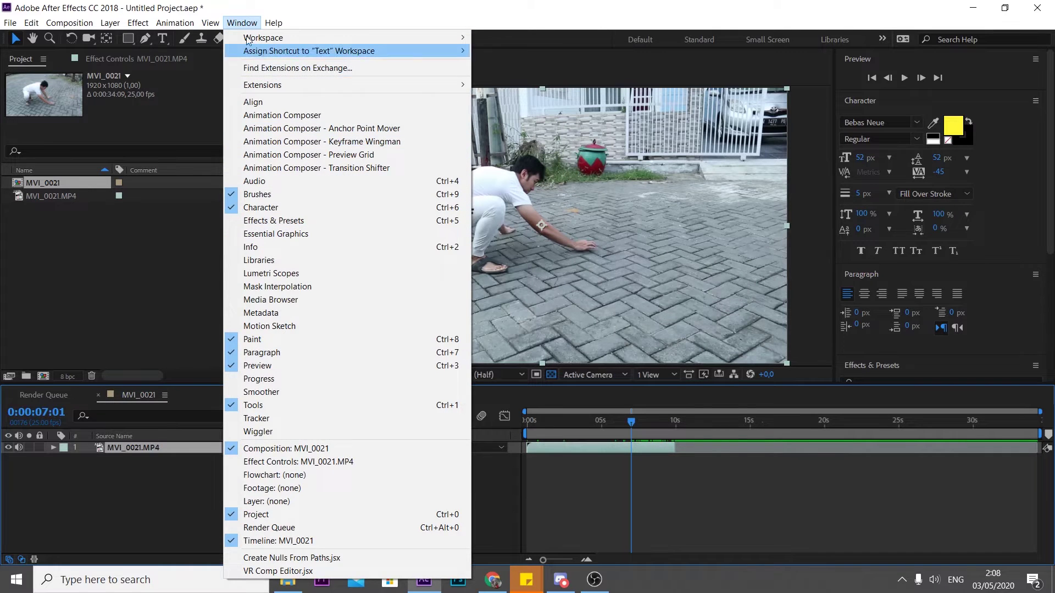
Run Track Camera on the street footage and create a solid and camera from the ground track points.
mouse_move(181, 22)
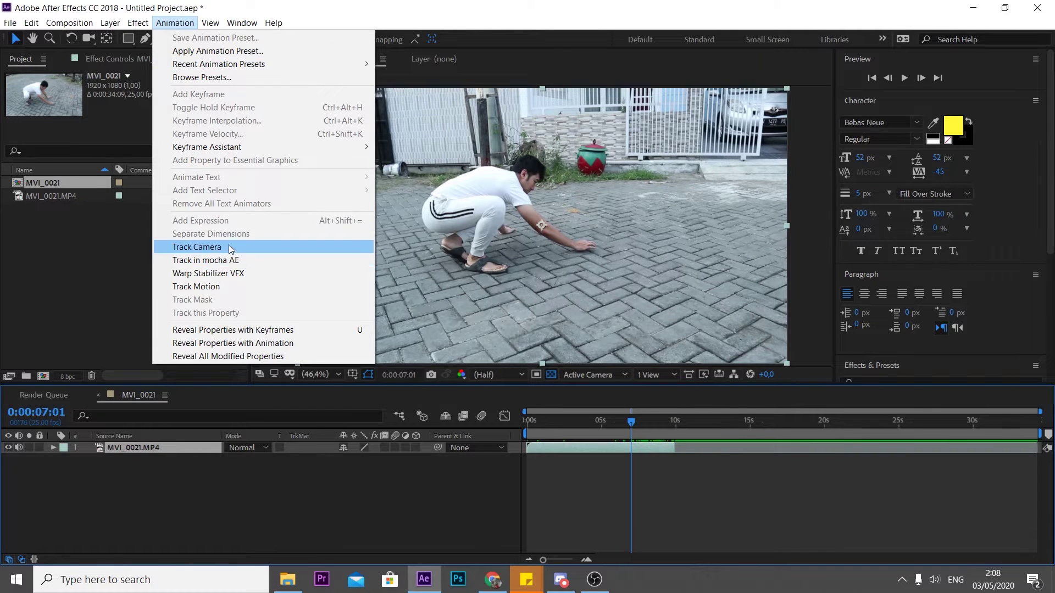
left_click(228, 247)
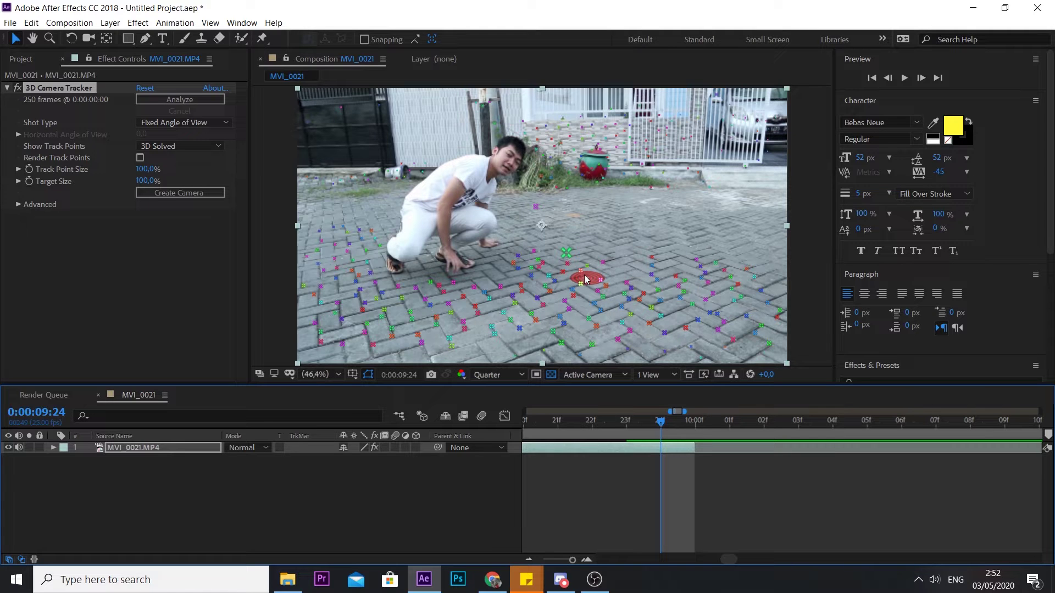
right_click(562, 283)
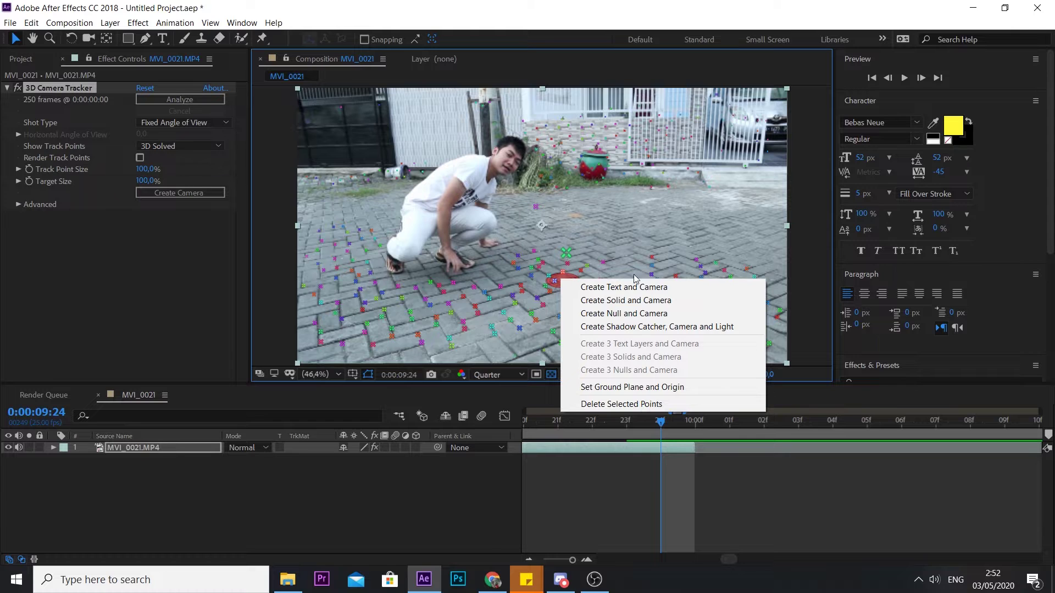
left_click(627, 299)
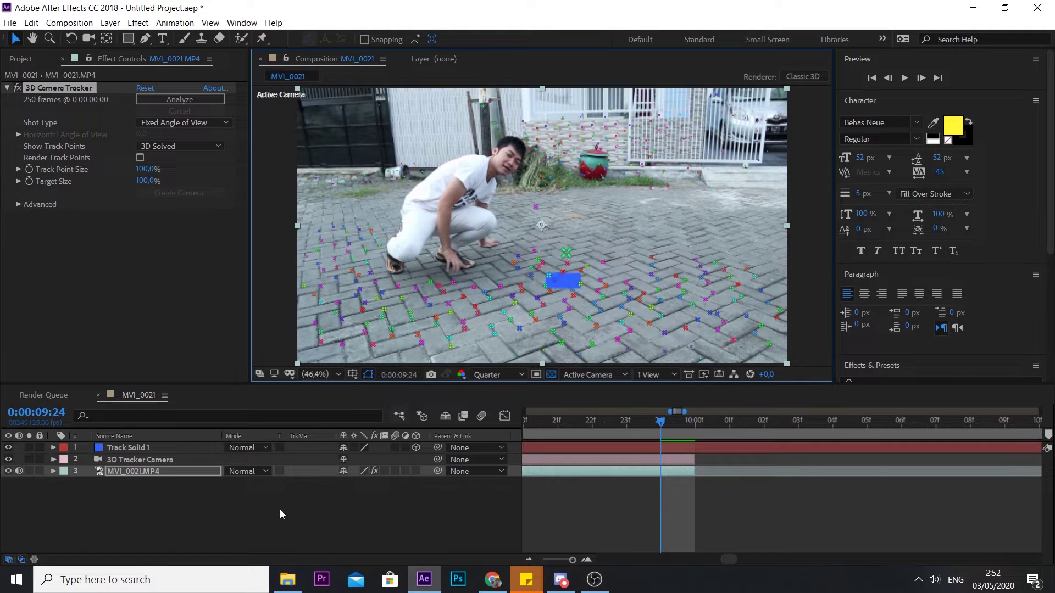
Apply a Fill effect to Track Solid 1 with white FFFFFF colour.
left_click(146, 449)
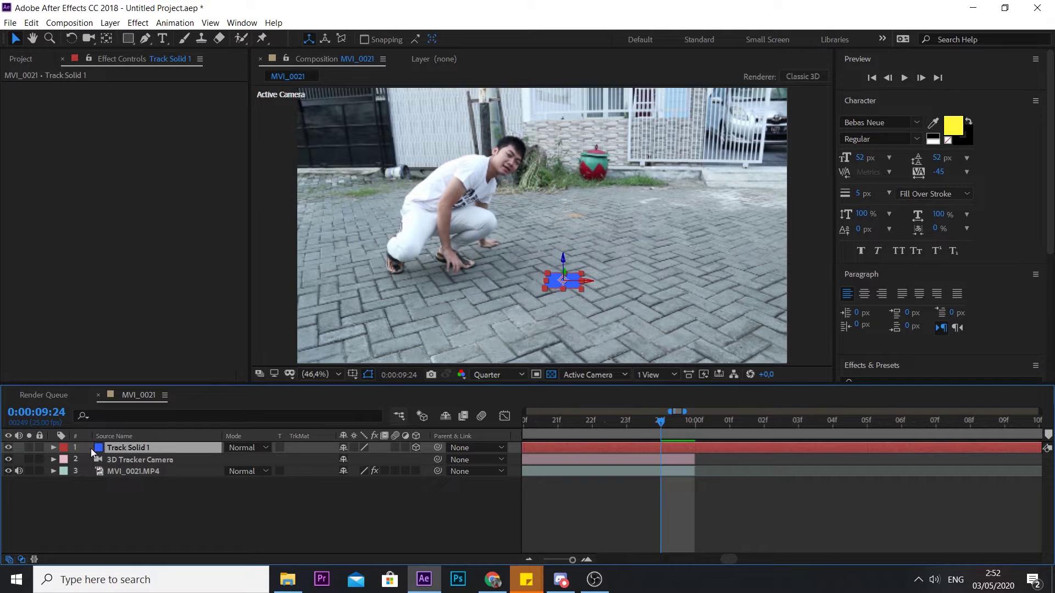
left_click(55, 447)
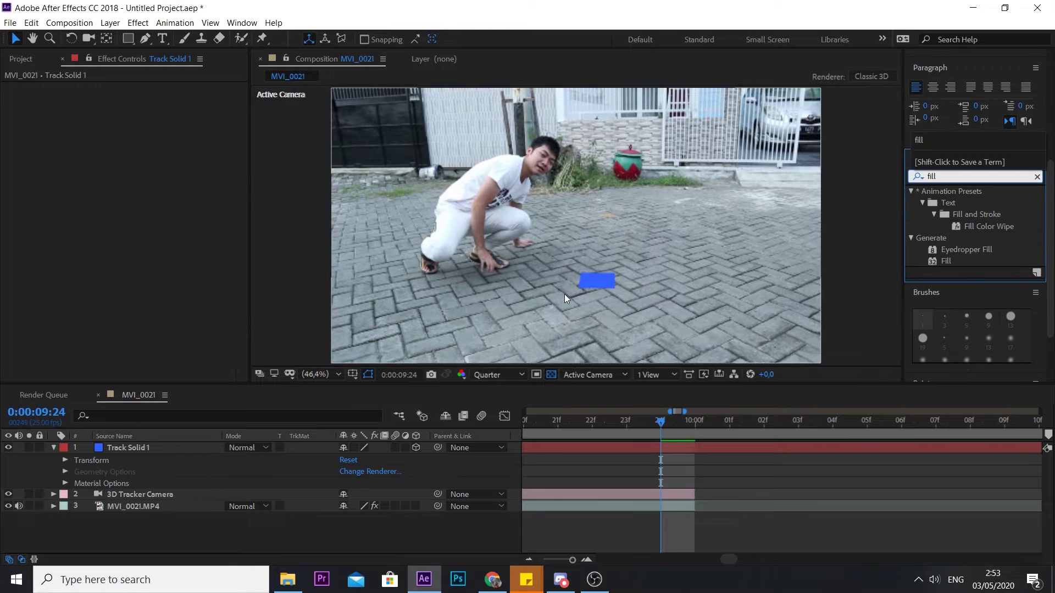
left_click_drag(945, 262, 166, 448)
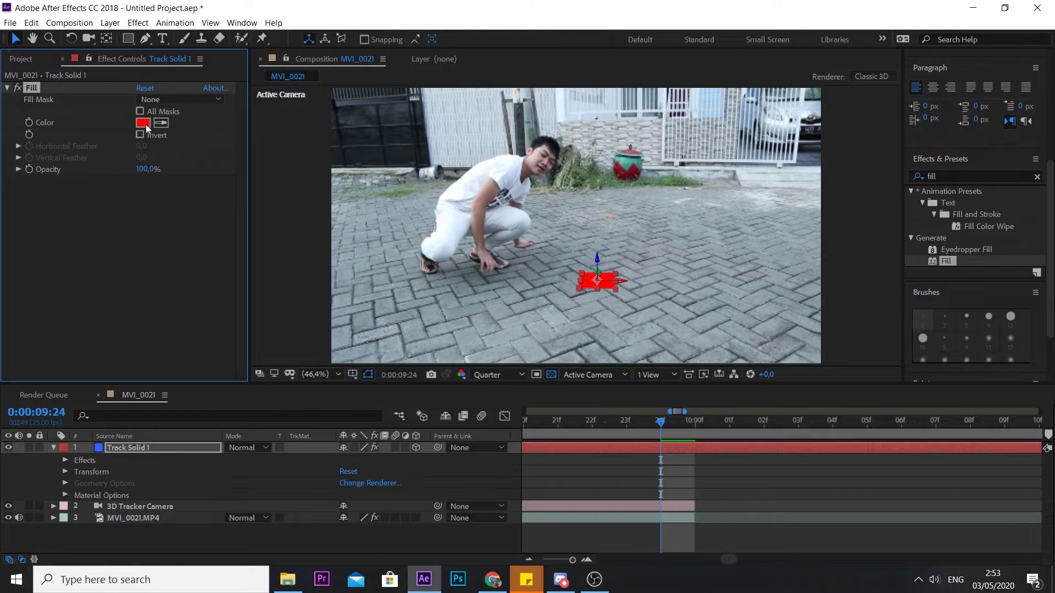
left_click(146, 124)
left_click_drag(412, 419, 160, 295)
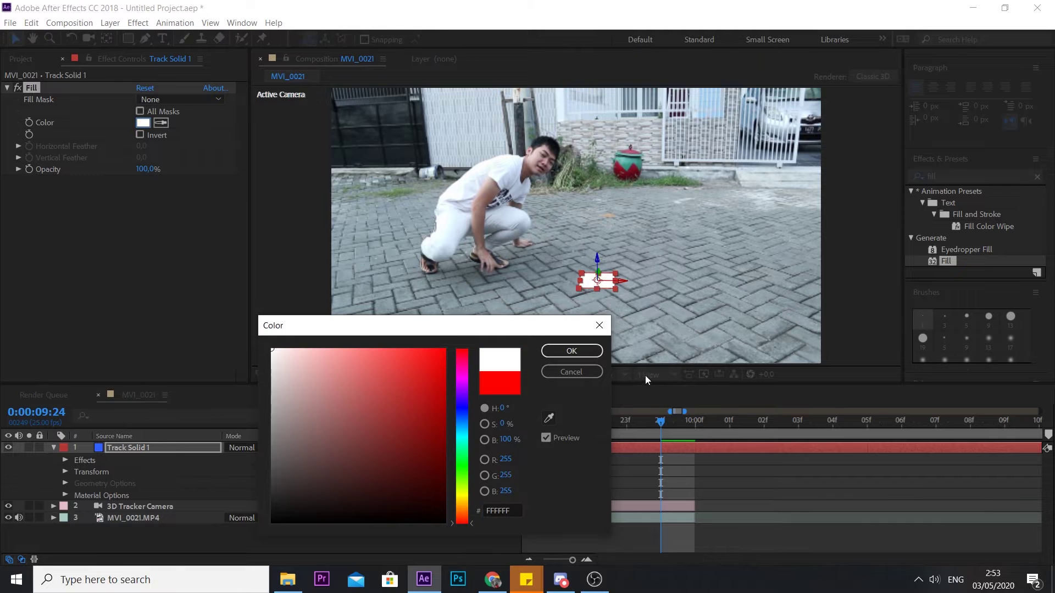
left_click(571, 351)
Scale and position the white solid into a large plane on the paving, about 804, 1125.3, 804%.
left_click(157, 452)
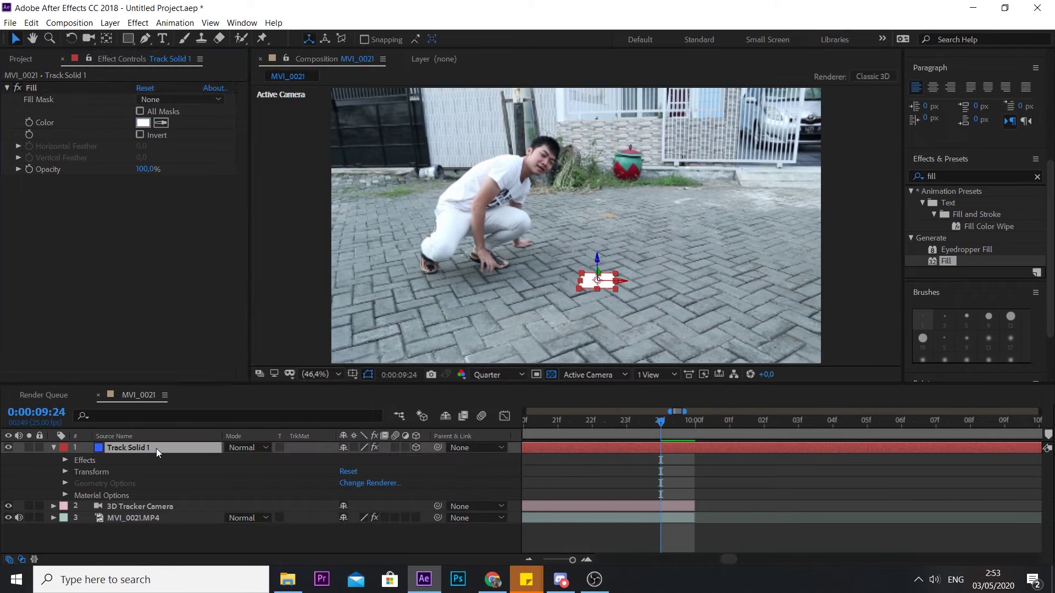
key("s")
mouse_move(385, 459)
left_mouse_down()
mouse_move(470, 437)
mouse_move(593, 265)
left_mouse_up()
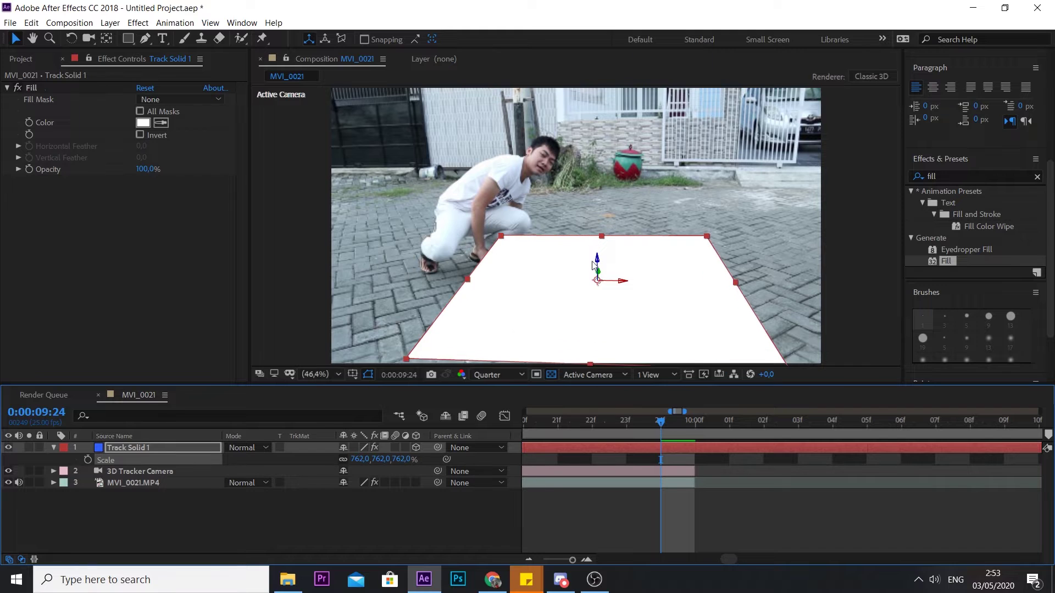
scroll(593, 267, "up", 1)
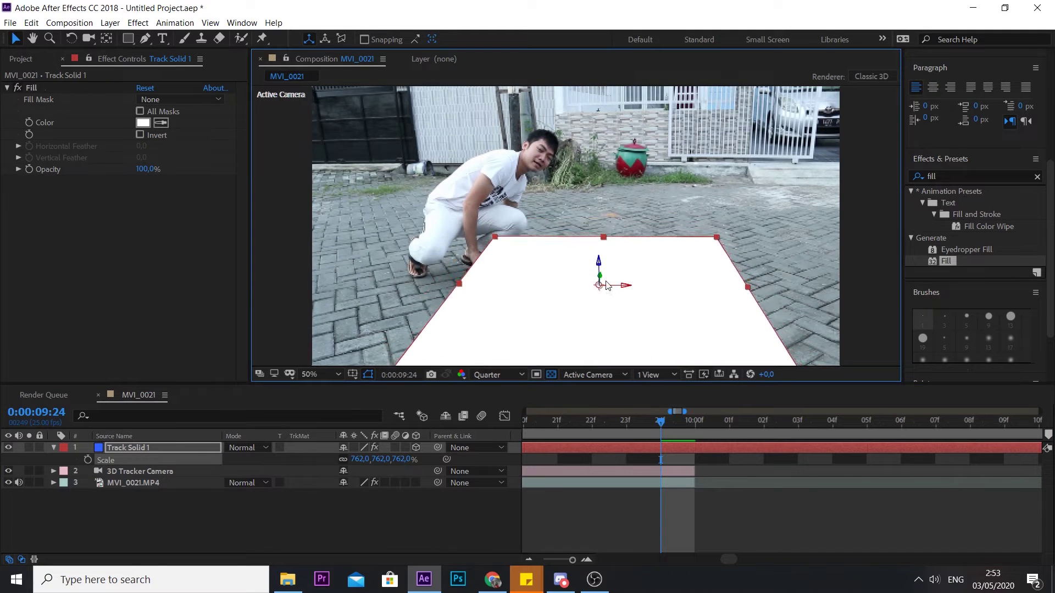
scroll(607, 284, "up", 2)
left_click_drag(624, 323, 633, 248)
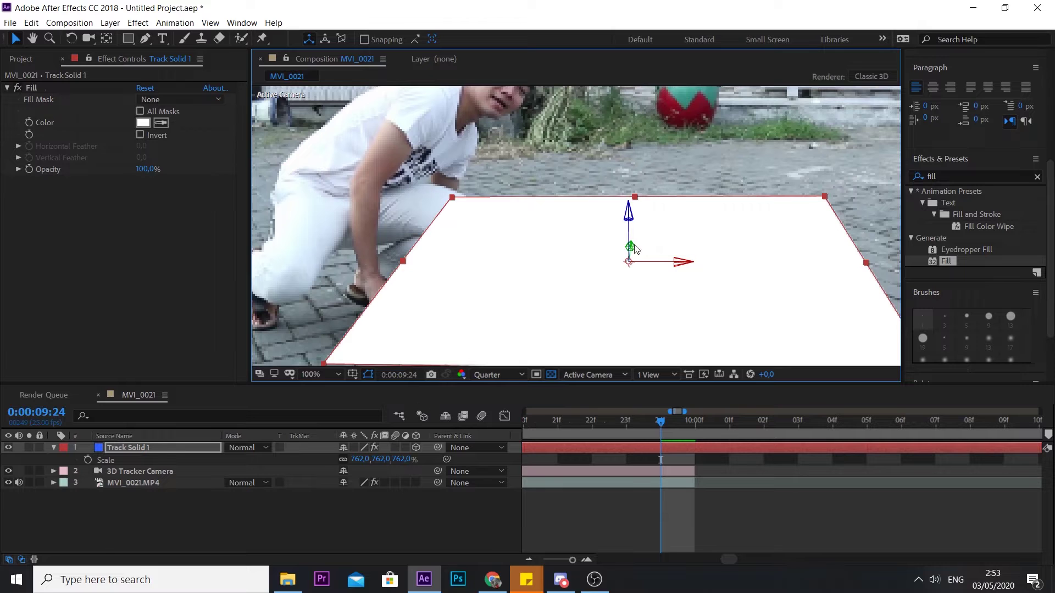
scroll(576, 312, "down", 2)
left_click_drag(575, 312, 602, 327)
left_click(442, 519)
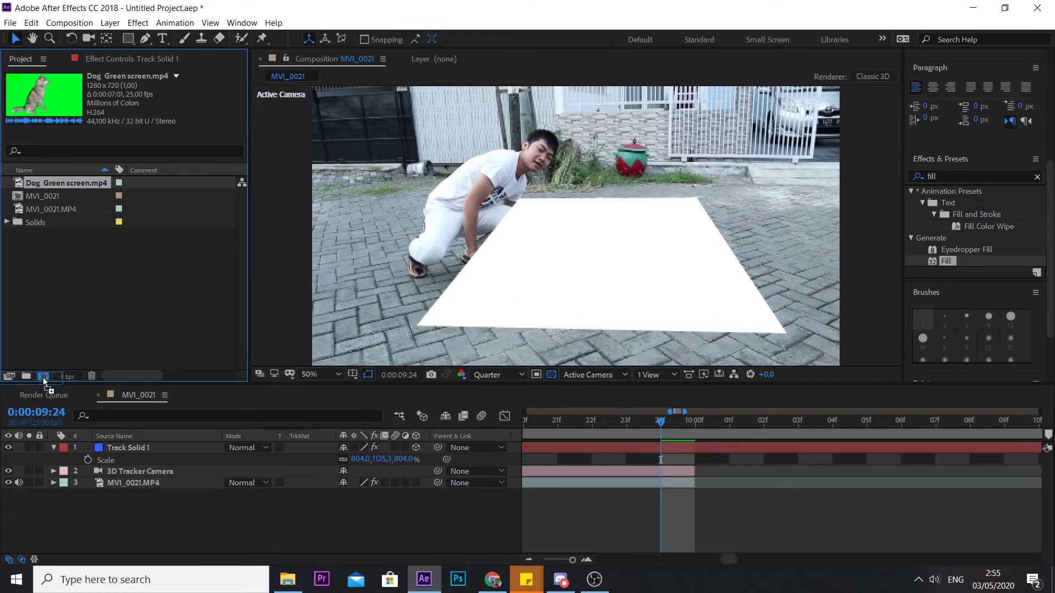
Make a comp from Dog Green screen.mp4 and key out the green with Keylight (1.2).
left_click_drag(44, 381, 45, 378)
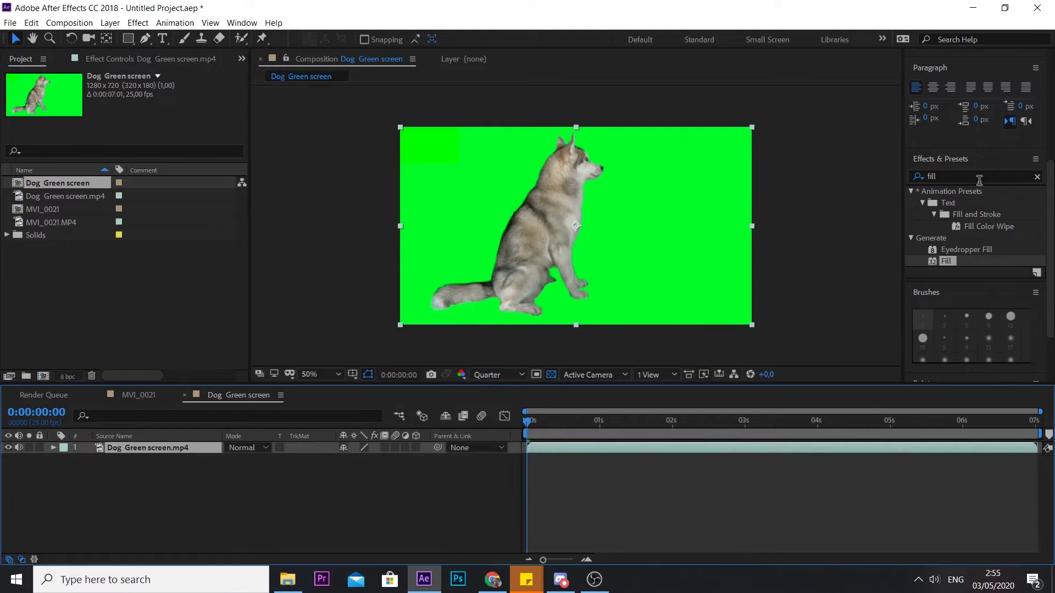
double_click(979, 180)
type("key")
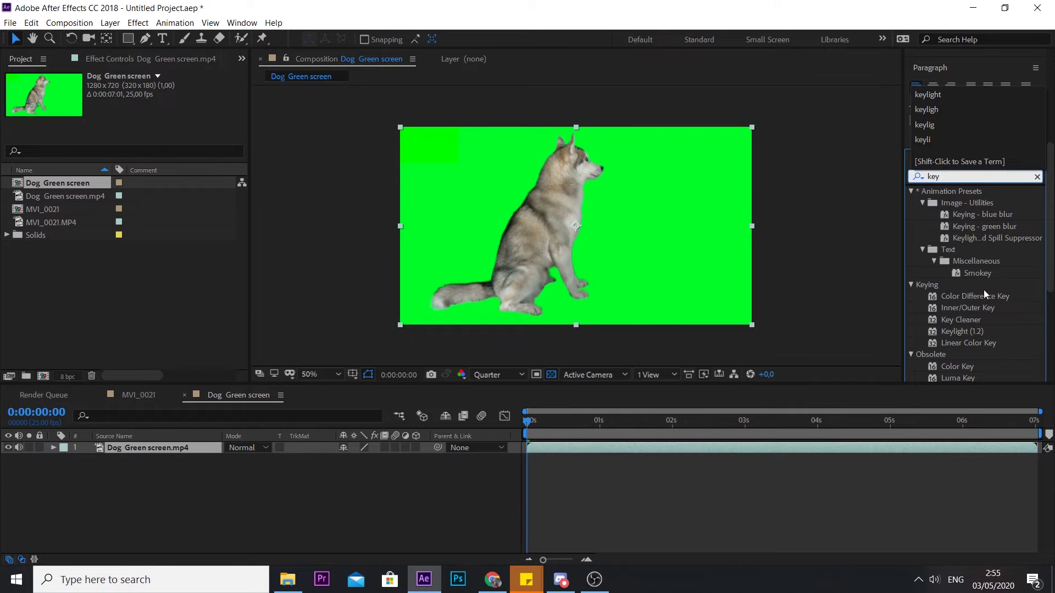
mouse_move(981, 333)
left_mouse_down()
mouse_move(866, 322)
mouse_move(165, 450)
left_mouse_up()
left_click(456, 181)
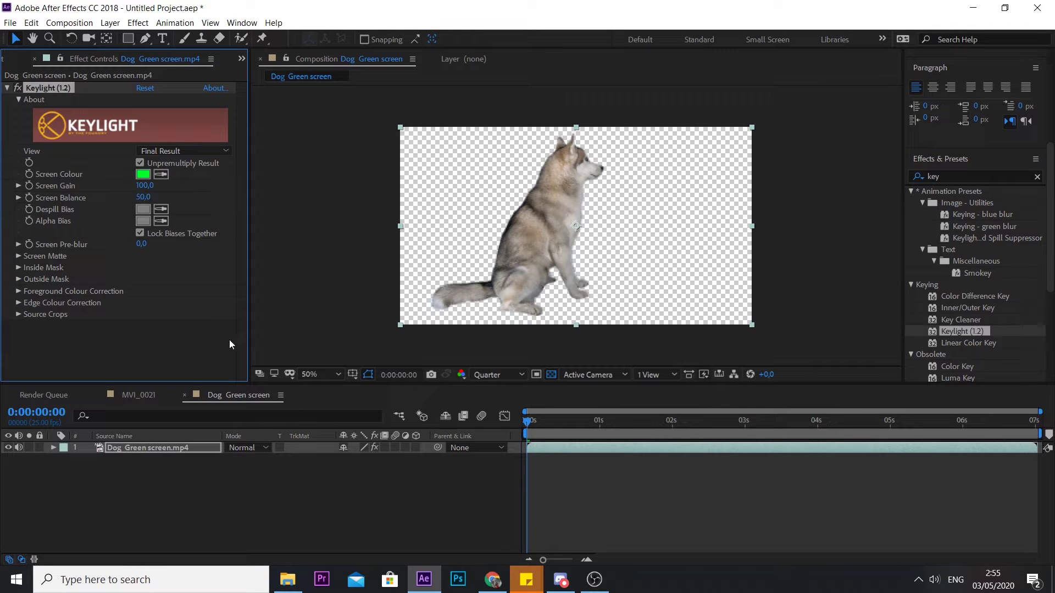
Scale the dog layer to 62% and recentre it, then return to MVI_0021.
left_click(165, 449)
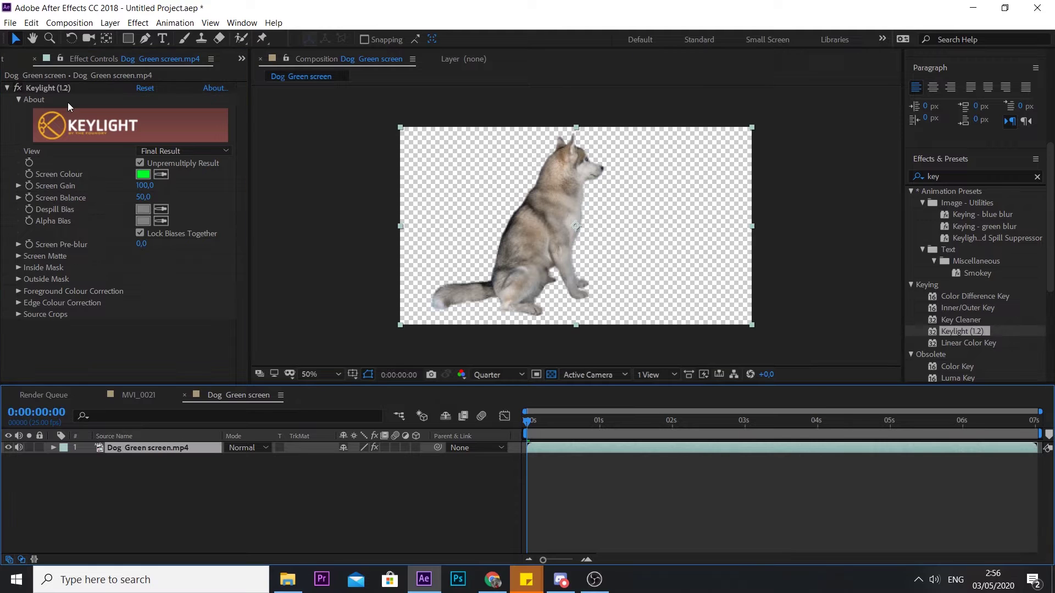
left_click_drag(564, 195, 686, 196)
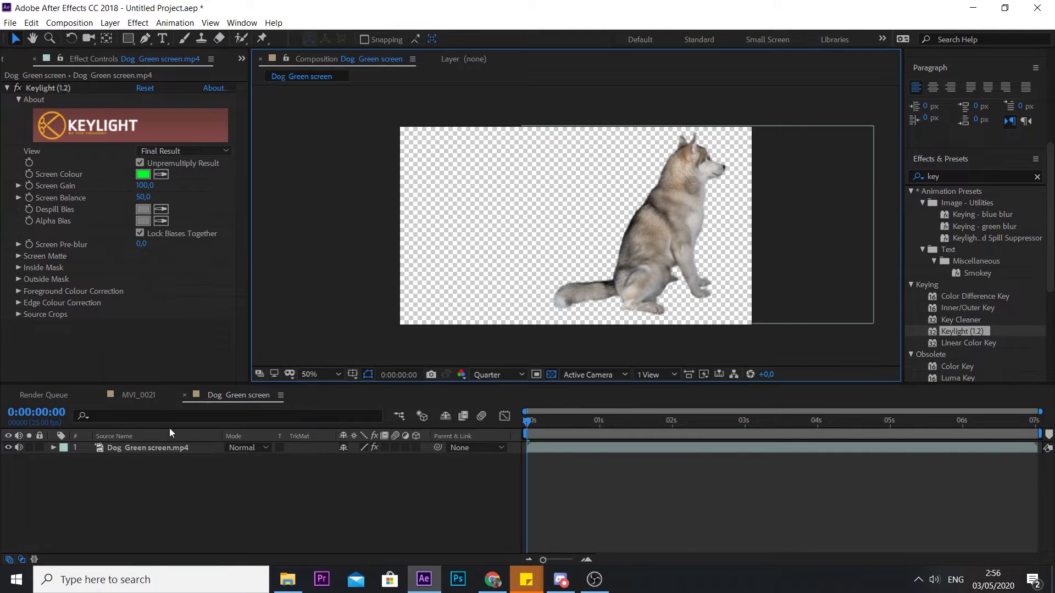
key("s")
left_click_drag(358, 460, 338, 459)
left_click_drag(668, 242, 594, 240)
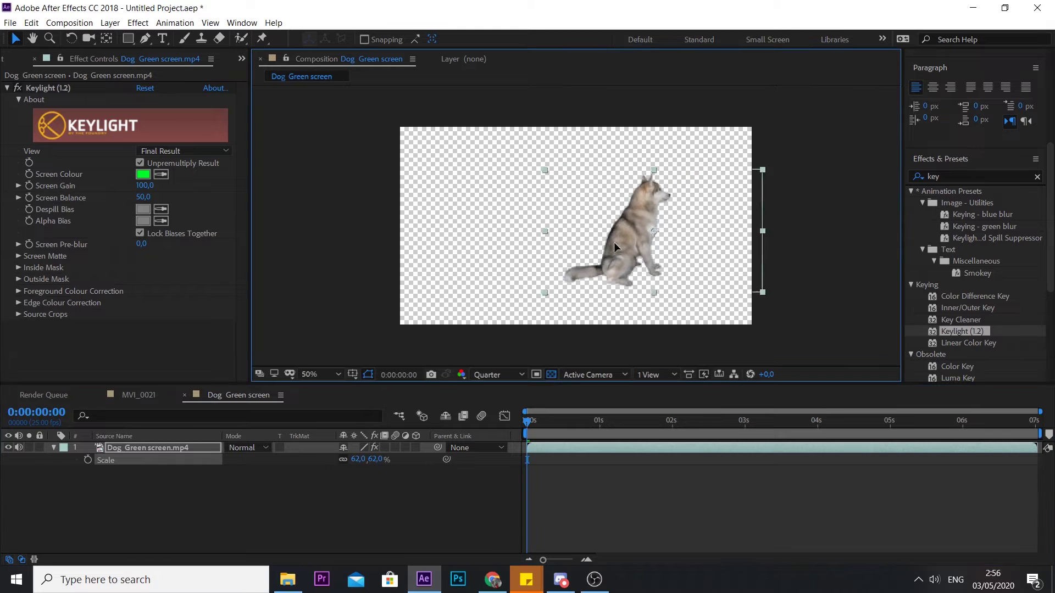
left_click(275, 516)
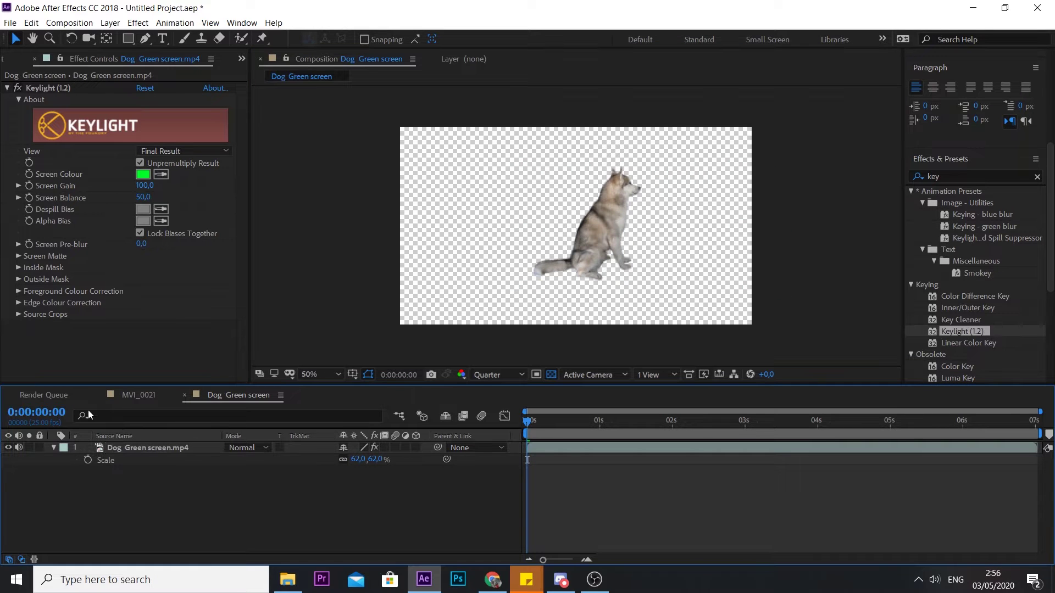
left_click(144, 398)
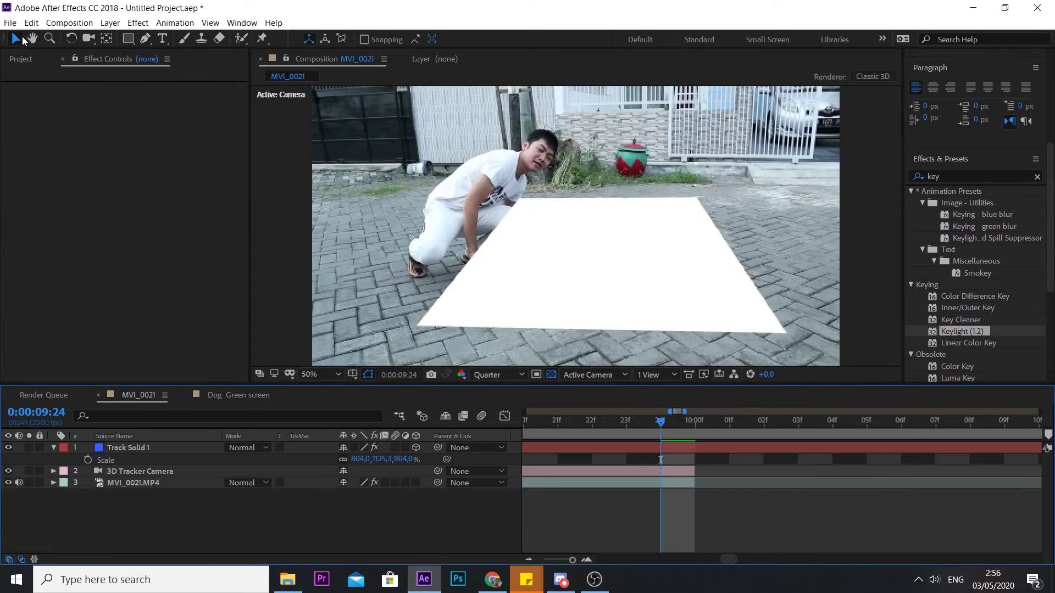
Add the Dog Green screen comp as the top layer in MVI_0021.
left_click(21, 59)
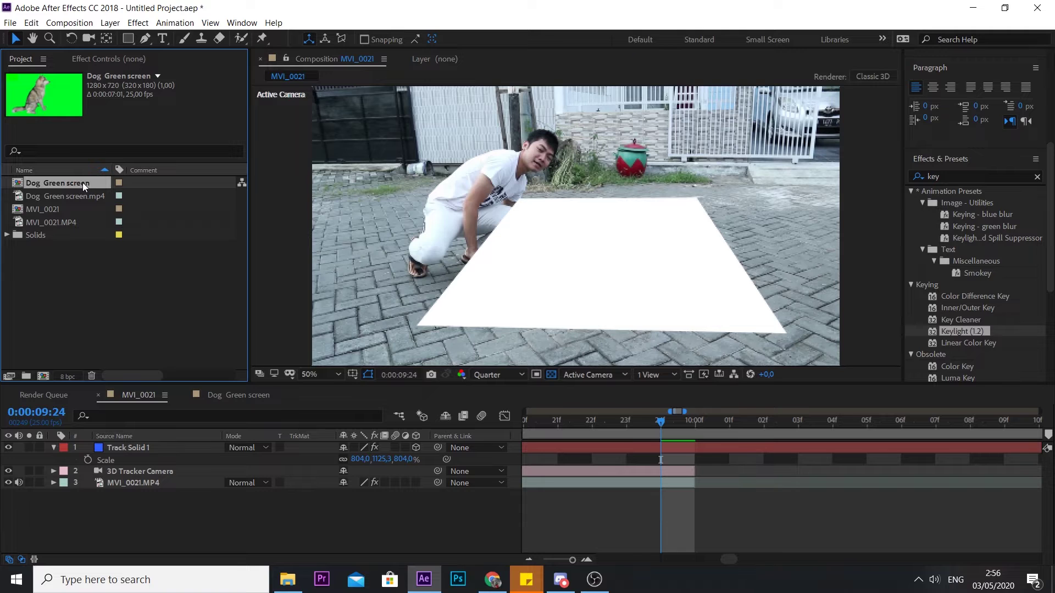
left_click_drag(84, 182, 175, 447)
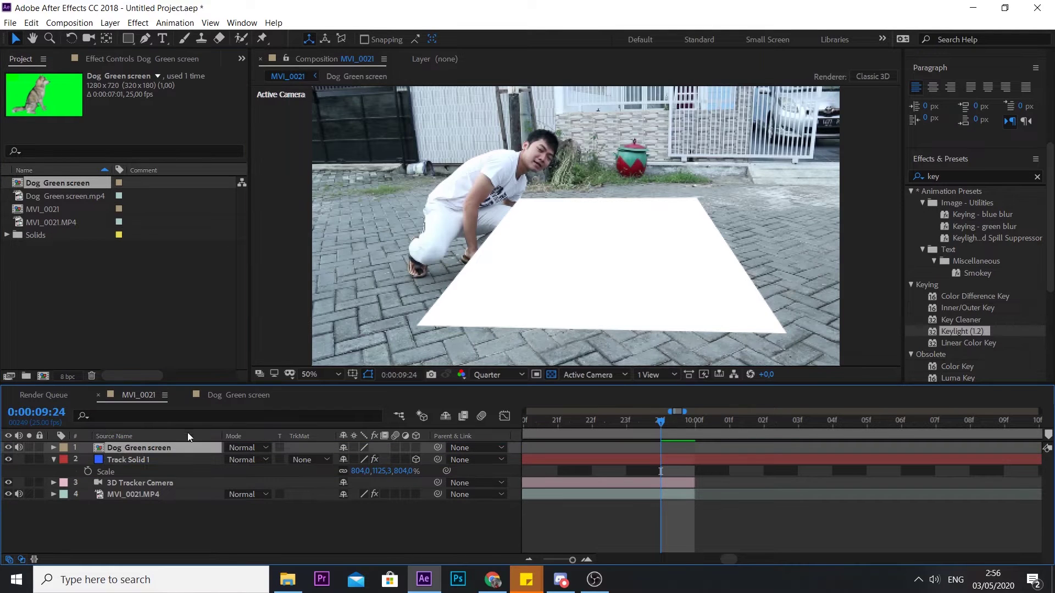
left_click_drag(626, 428, 410, 437)
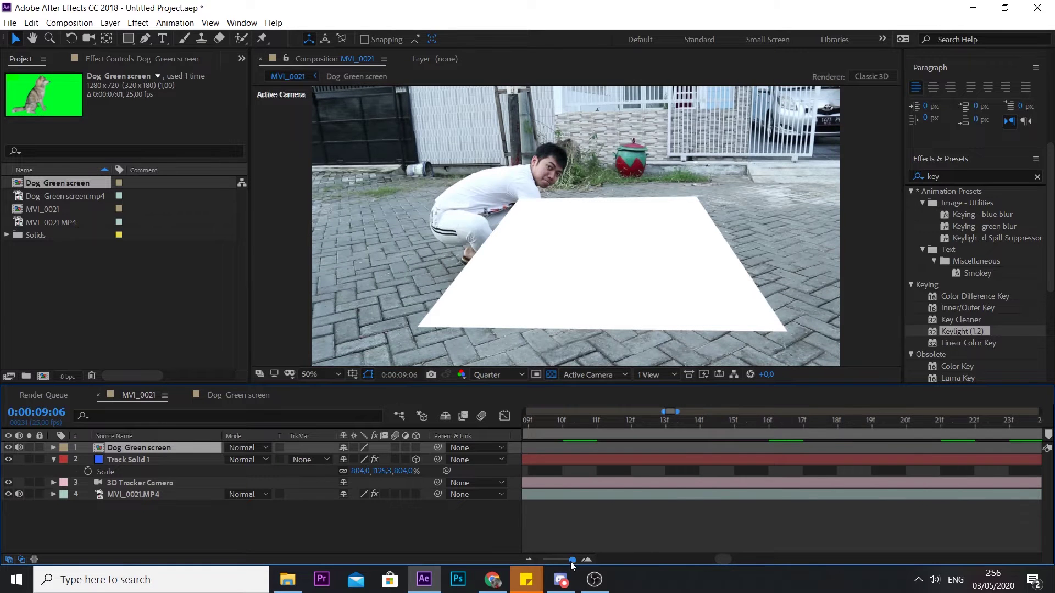
left_click_drag(570, 561, 535, 561)
Preview the dog on the white plane from around 6 seconds.
left_click_drag(604, 424, 611, 427)
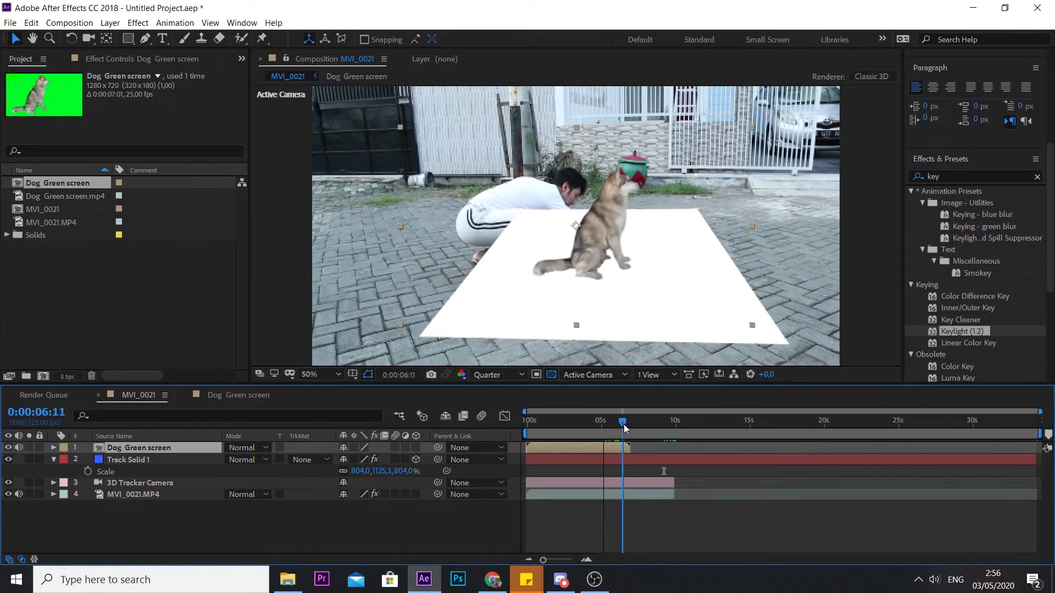
key("space")
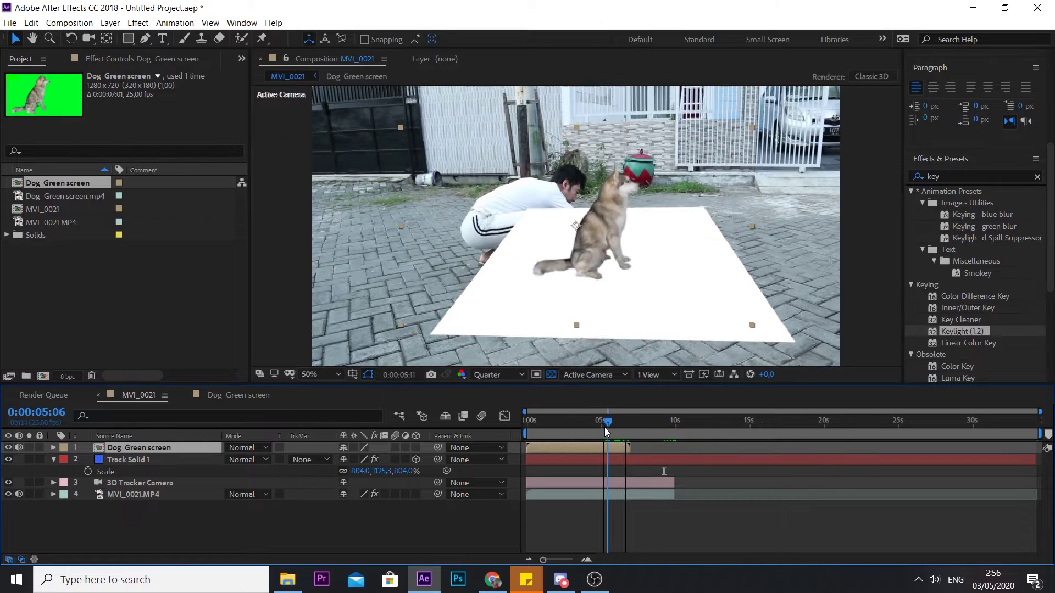
key("period")
left_click(107, 25)
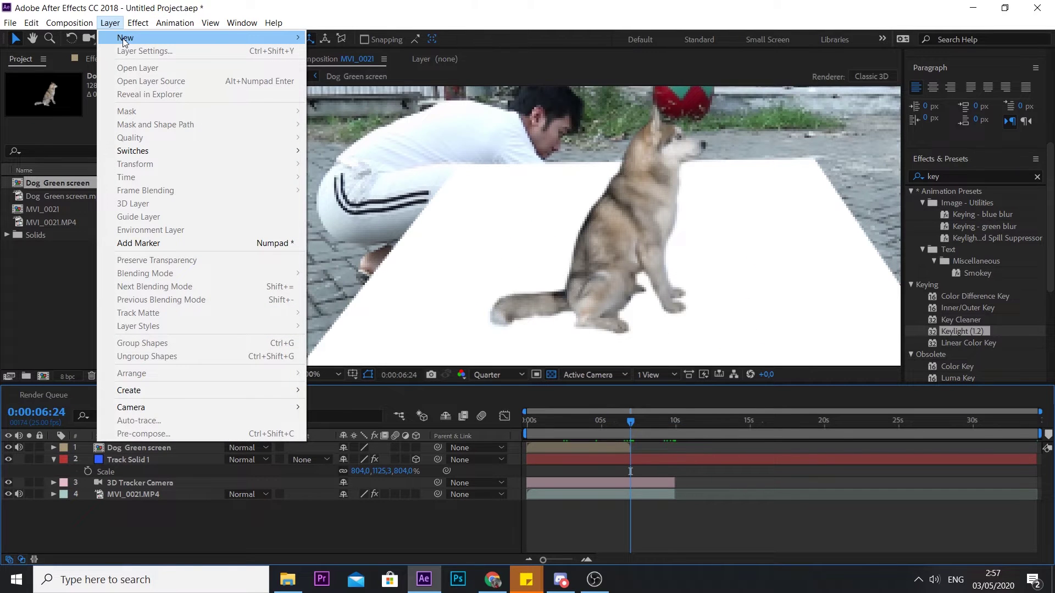
Create a Point light with Casts Shadows enabled.
mouse_move(220, 38)
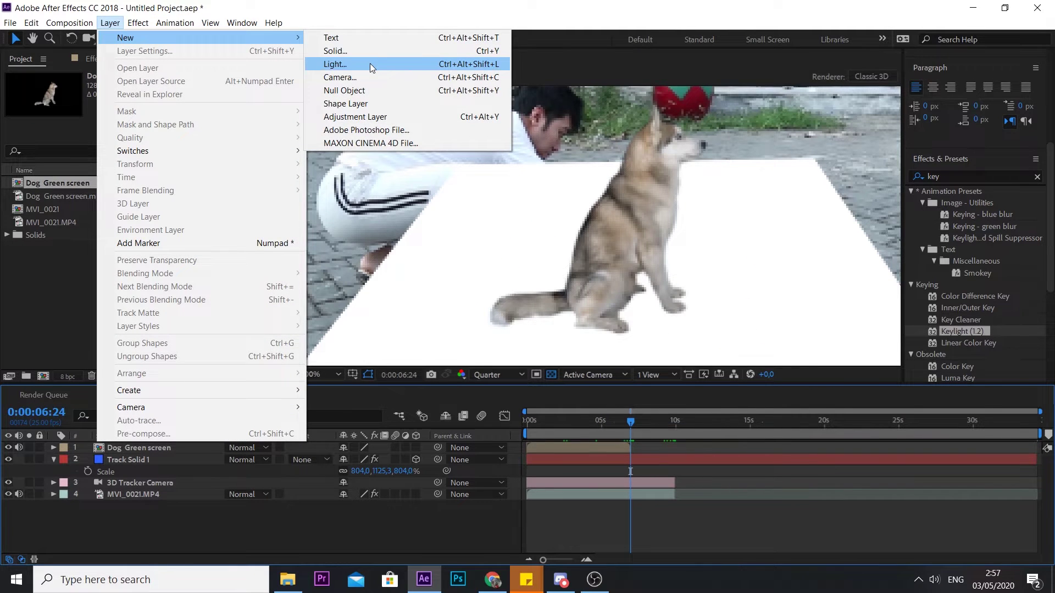
left_click(370, 64)
left_click(550, 176)
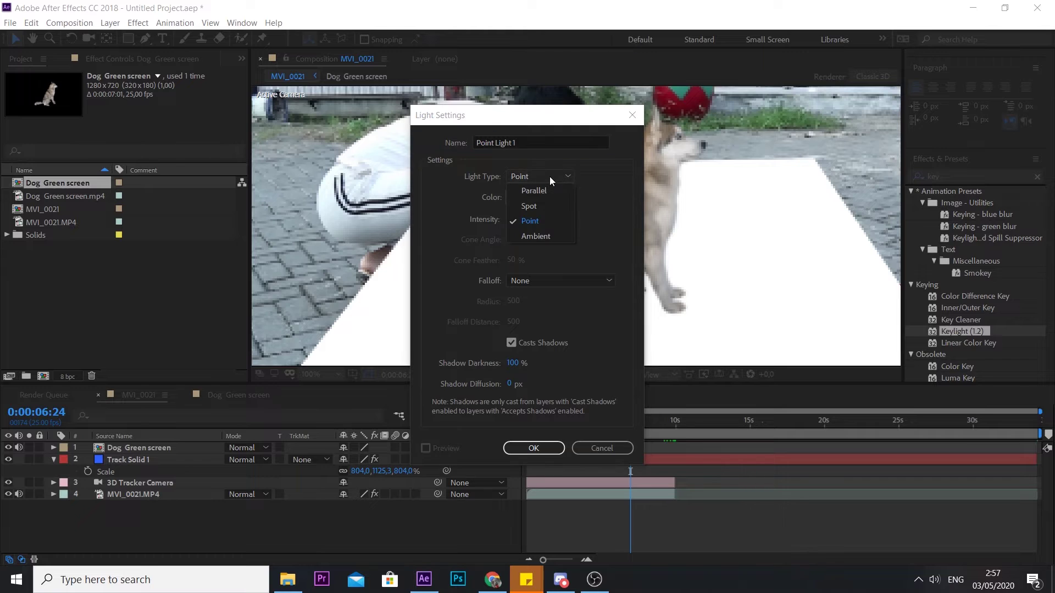
left_click(534, 222)
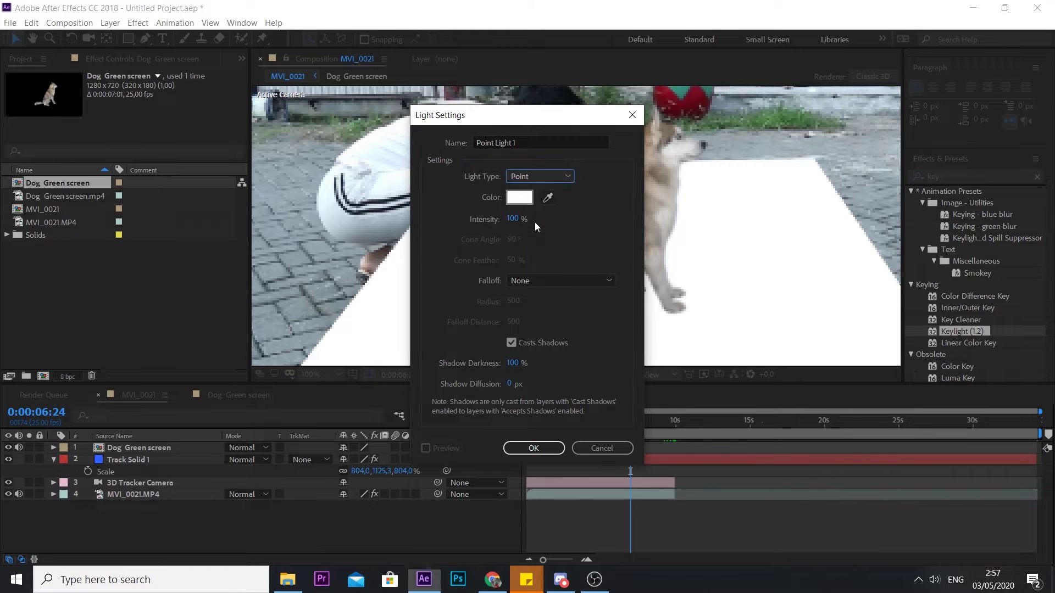
left_click(512, 344)
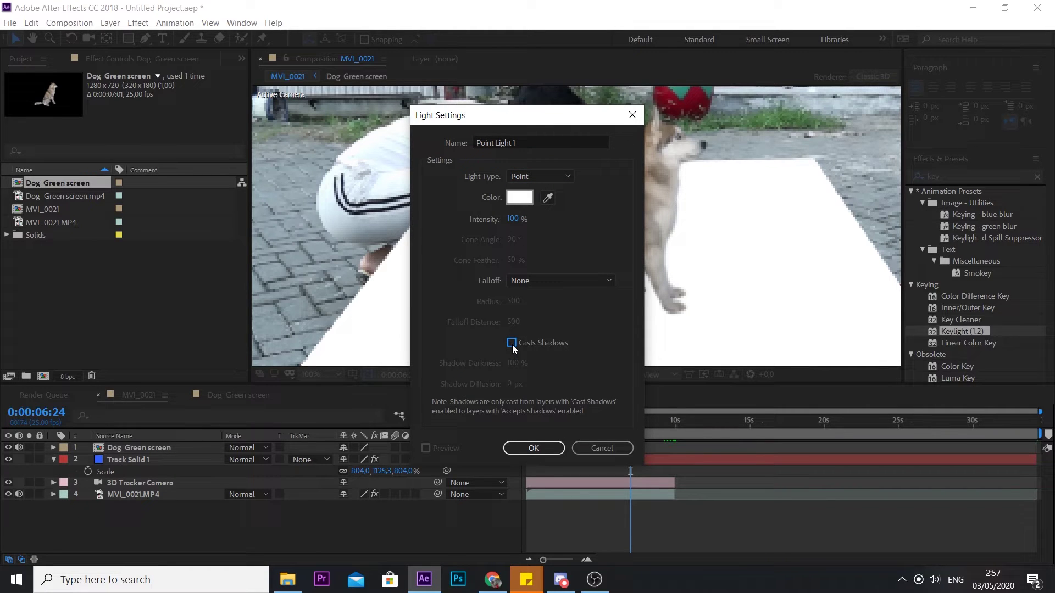
left_click(512, 344)
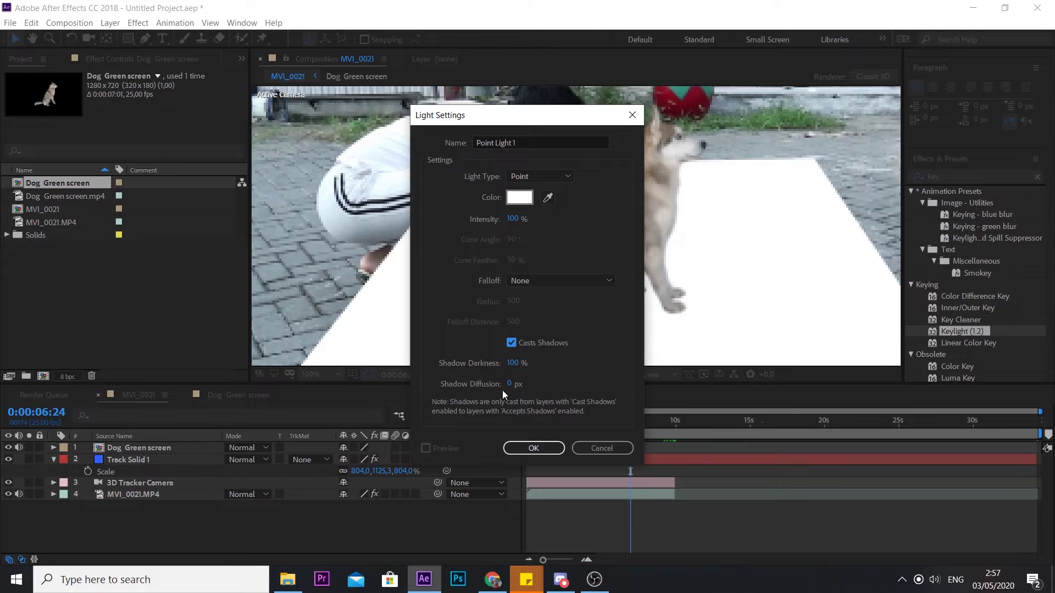
left_click(523, 450)
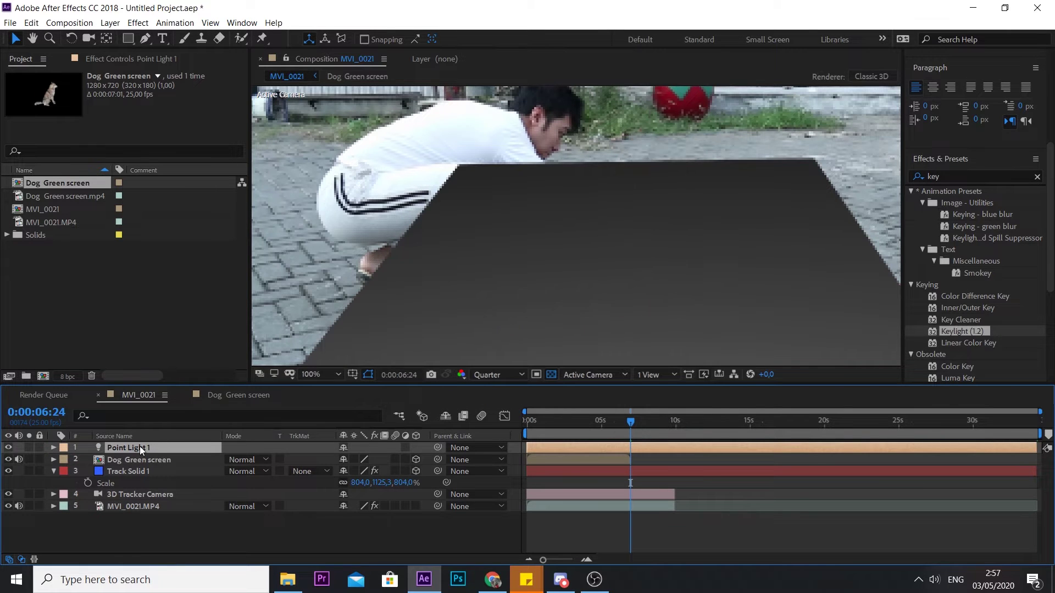
Copy the 3D Tracker Camera's X position, 424.5, into the light's Position.
key("p")
left_click(158, 508)
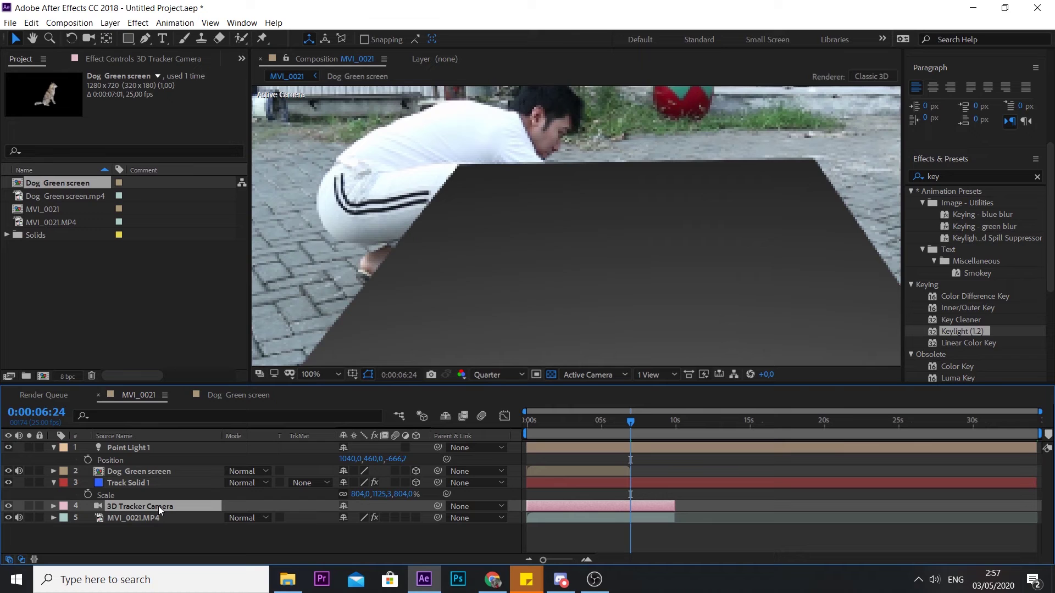
key("p")
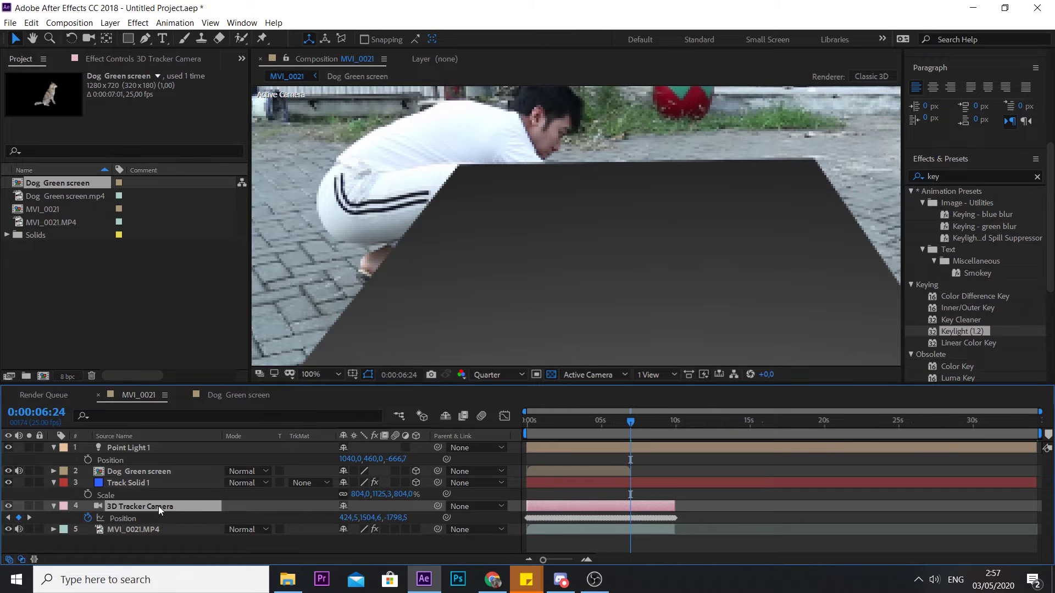
left_click(348, 519)
left_click(351, 459)
type("424,5353")
key("Return")
Copy the camera's Y and Z positions, 1504.6 and -1798.5, into the light.
left_click(371, 518)
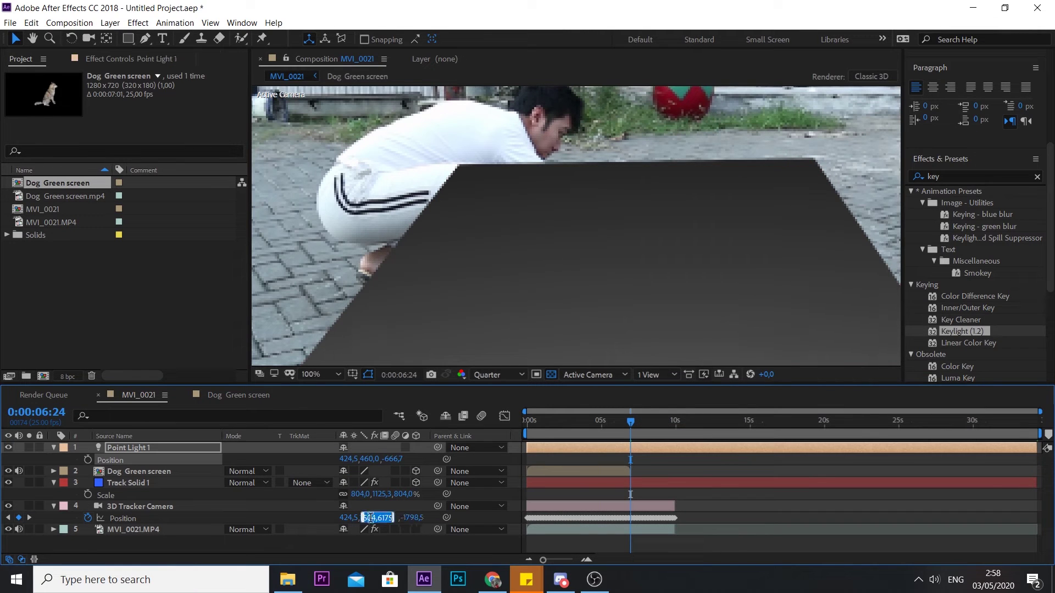
left_click(371, 459)
key("ctrl+v")
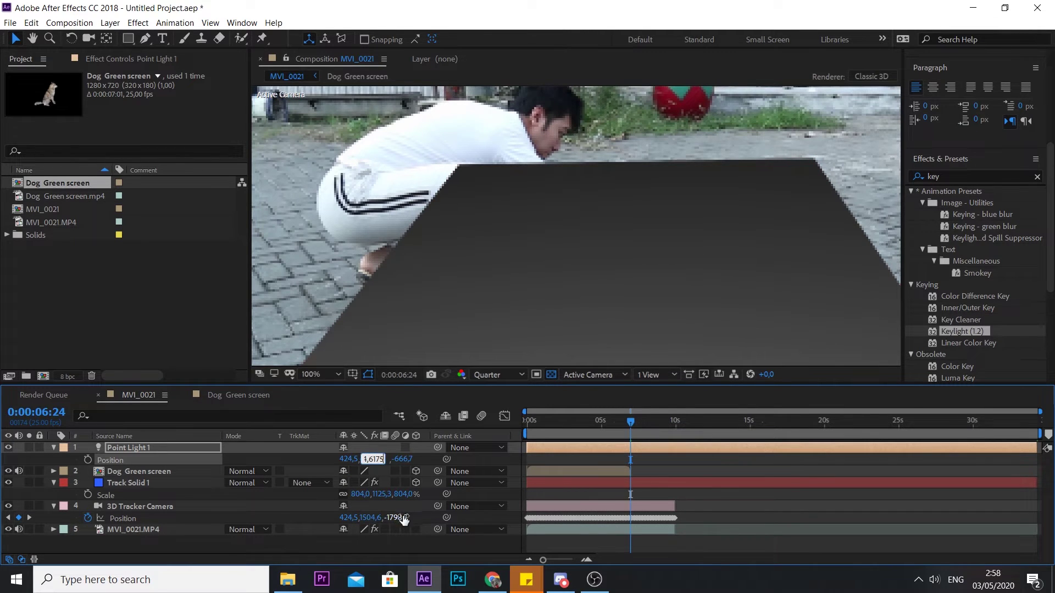
left_click(399, 517)
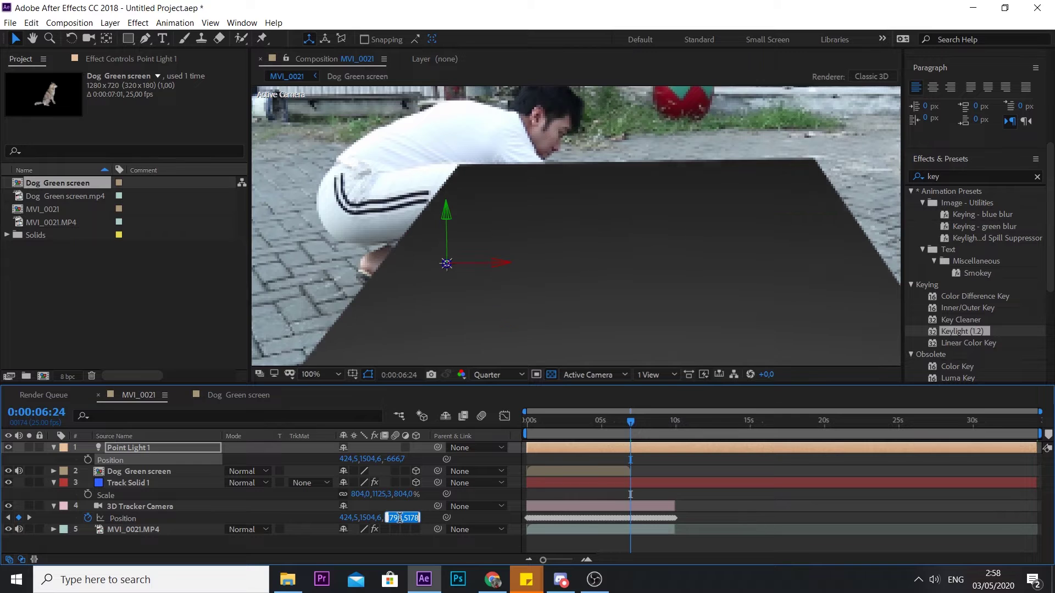
left_click(397, 459)
type("-1798,5178")
left_click(270, 545)
key("comma")
key("comma")
Paste Point Light 1's Position onto the Dog Green screen layer.
left_click(140, 470)
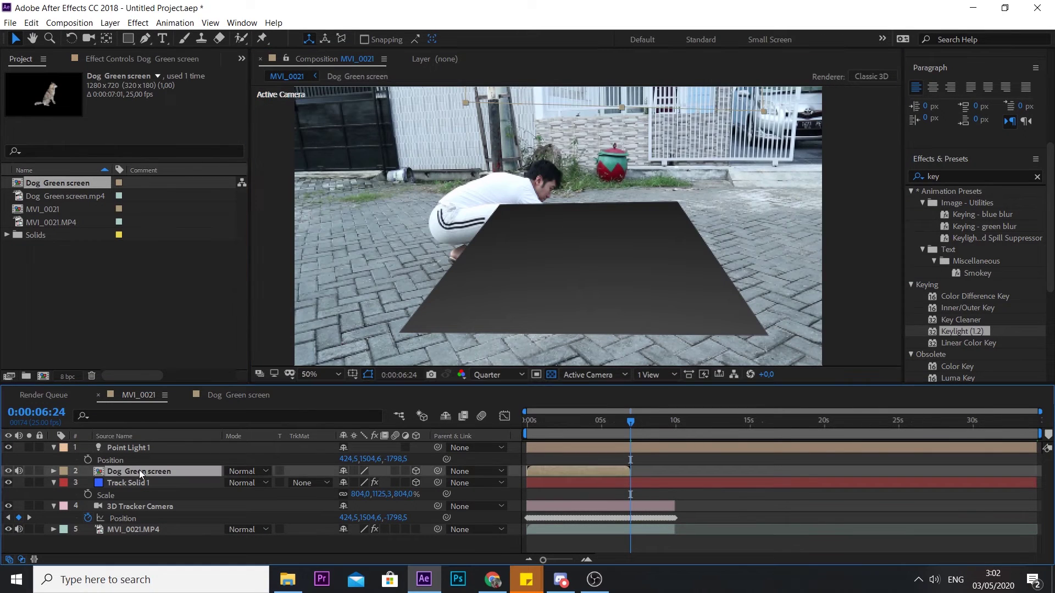
key("p")
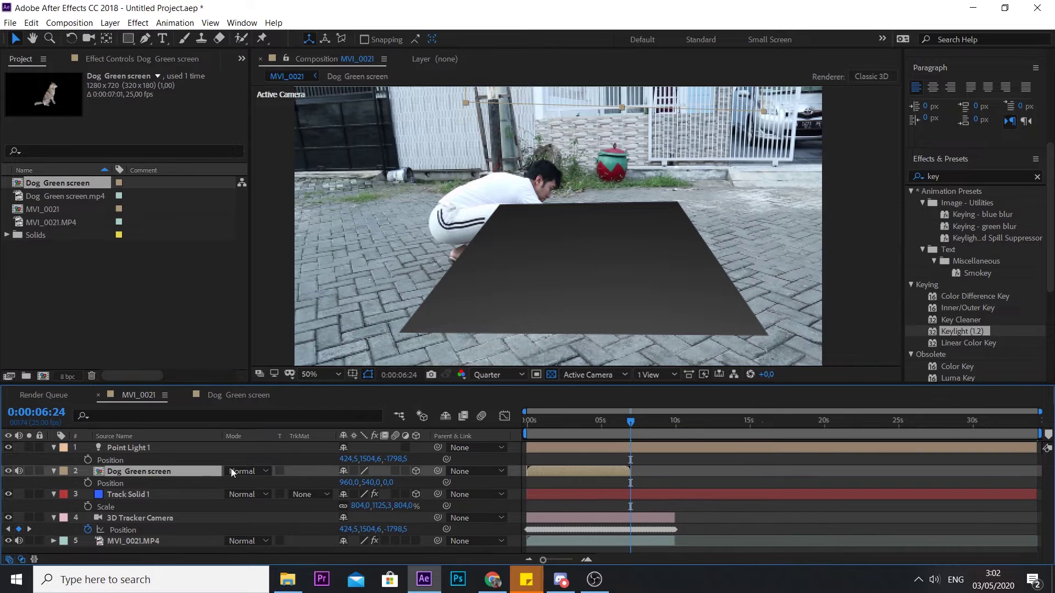
left_click(110, 460)
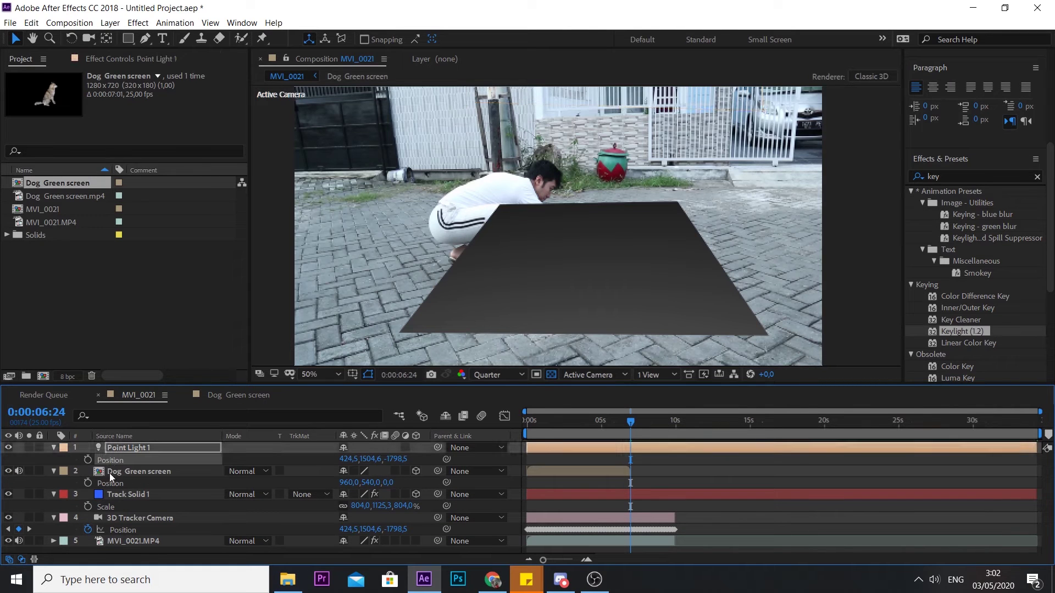
left_click(110, 482)
key("ctrl+v")
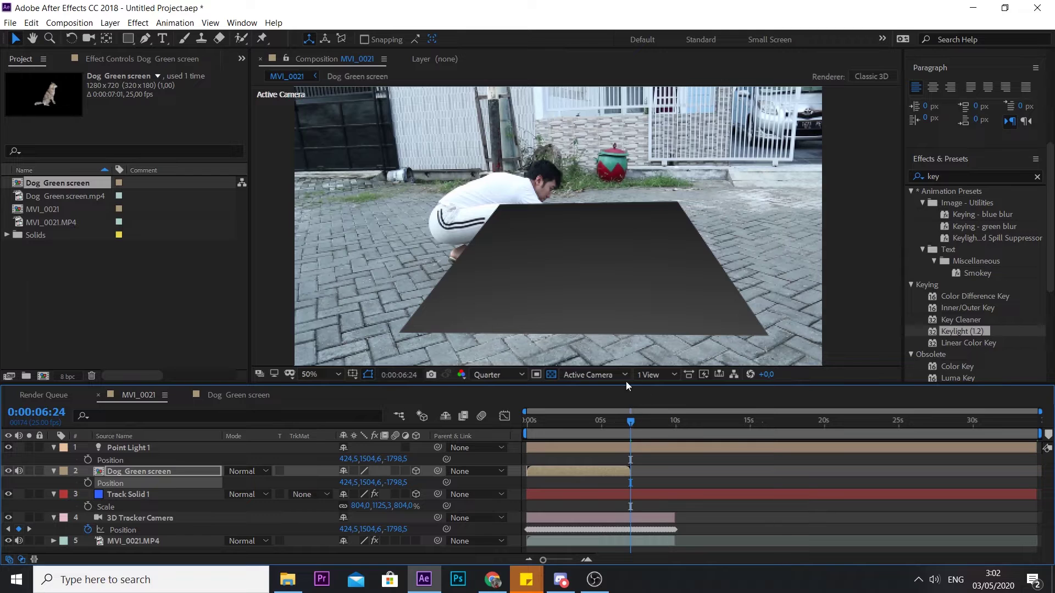
Switch to the Top view and frame the dog layer, light and camera.
left_click(611, 374)
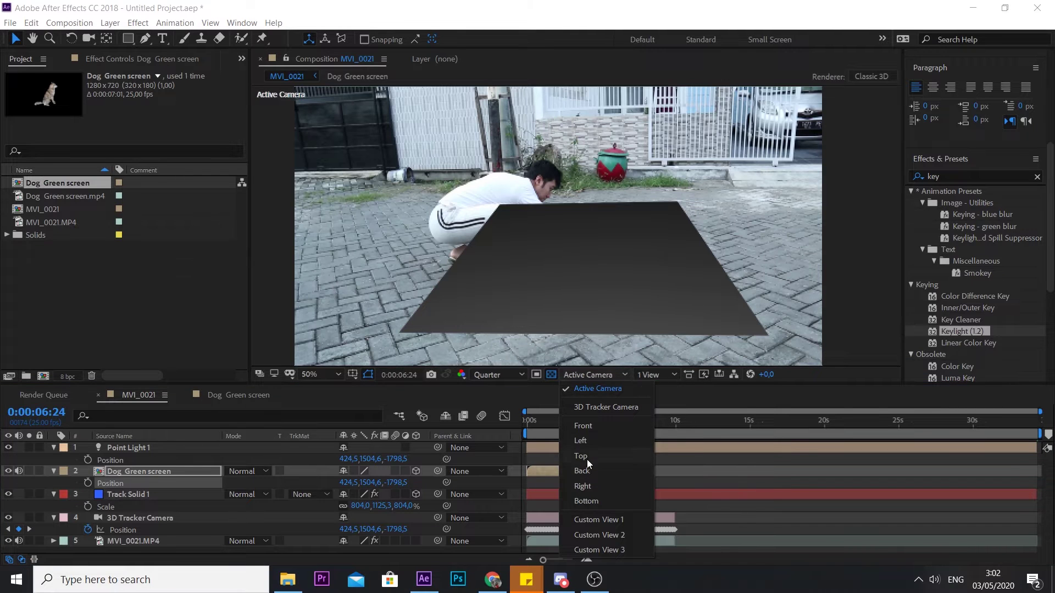
left_click(583, 458)
key("comma")
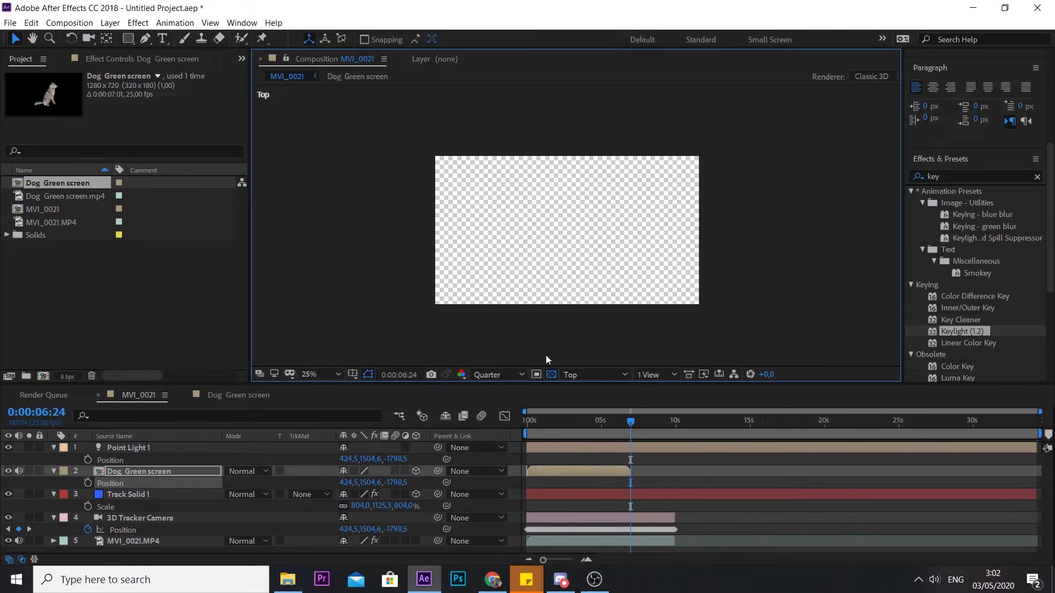
key("comma")
left_click_drag(546, 355, 536, 256)
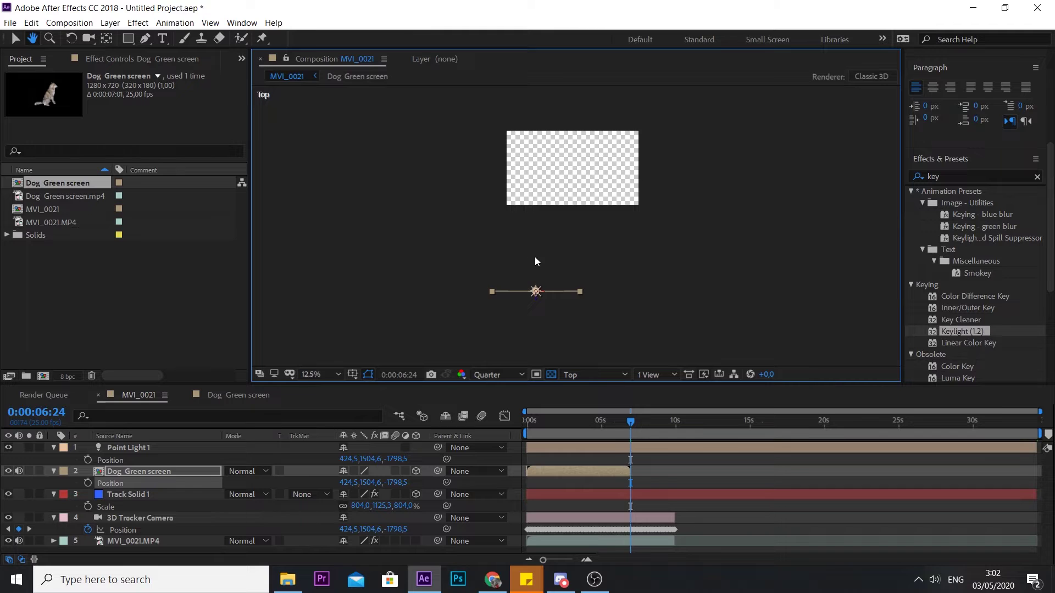
key("v")
key("period")
key("period")
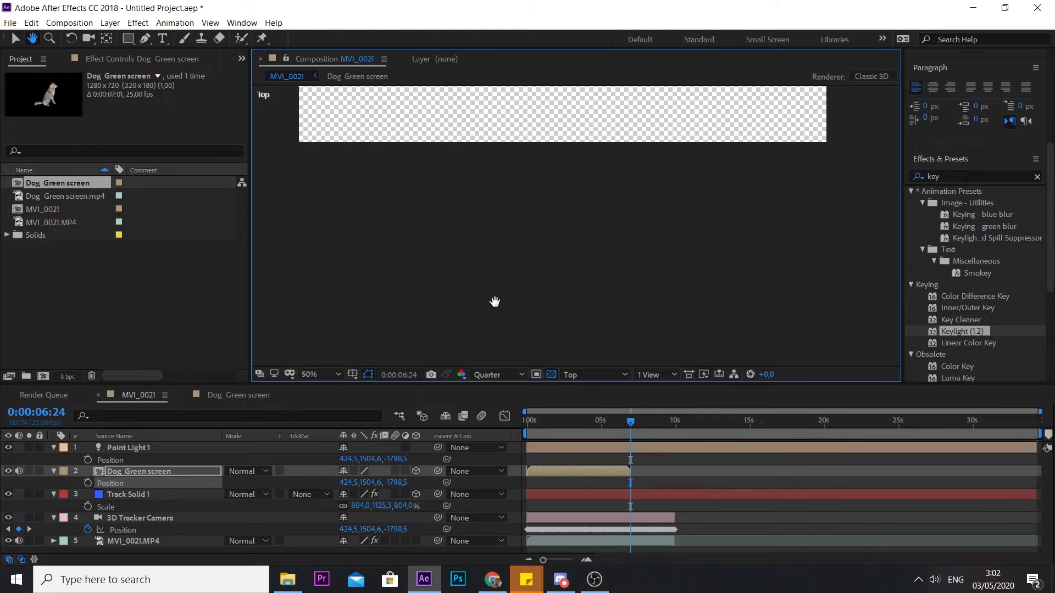
left_click_drag(503, 301, 526, 209)
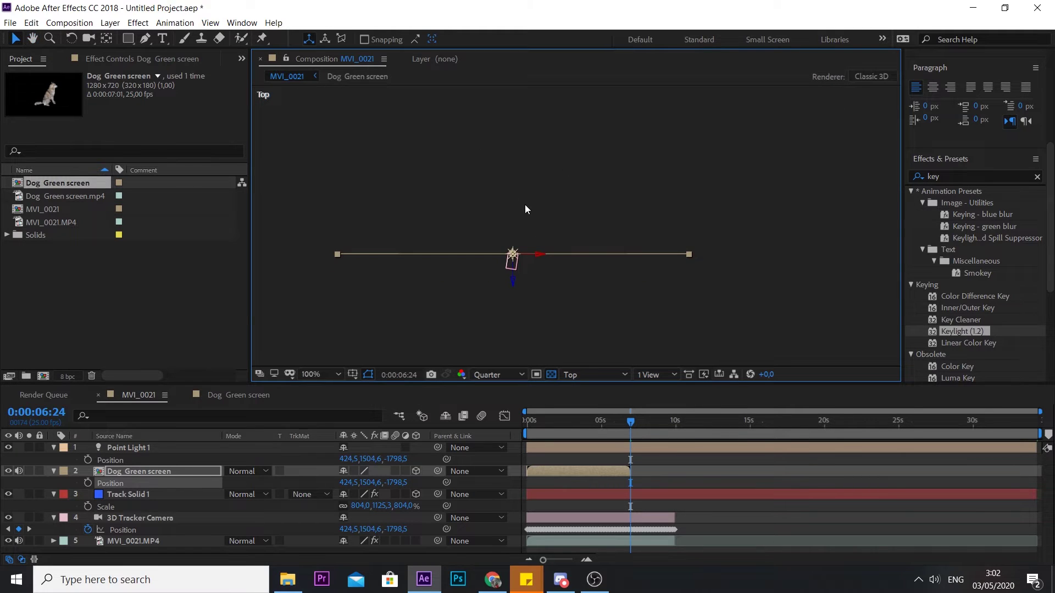
key("period")
key("period")
key("h")
key("v")
Push the dog layer forward to Z -1649.0, then return to Active Camera view.
left_click_drag(477, 312, 480, 194)
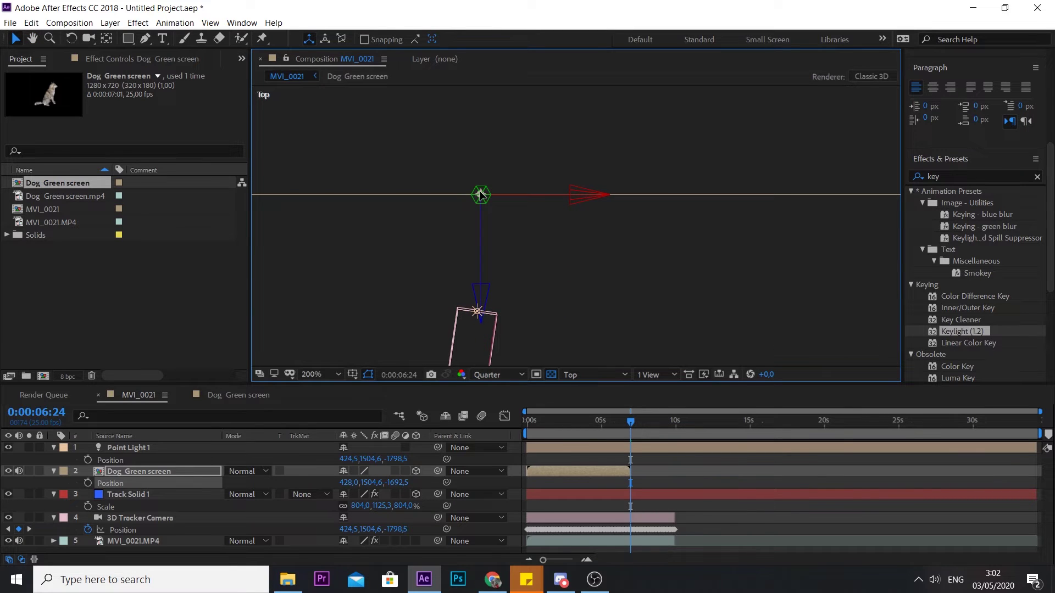
left_click_drag(480, 194, 480, 146)
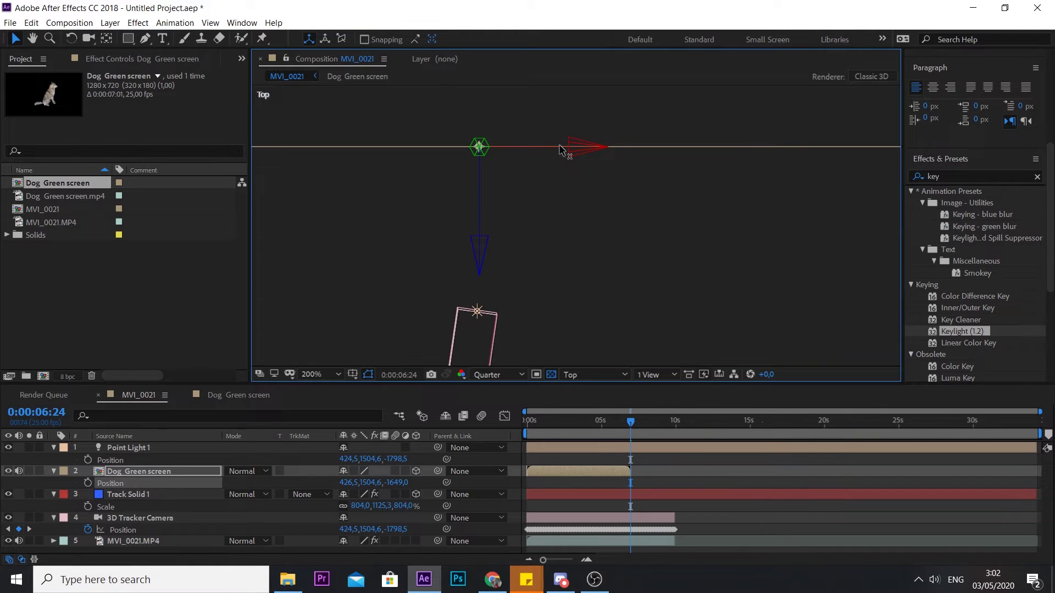
scroll(559, 146, "down", 2)
scroll(560, 146, "down", 2)
key("h")
left_click_drag(553, 200, 544, 244)
key("v")
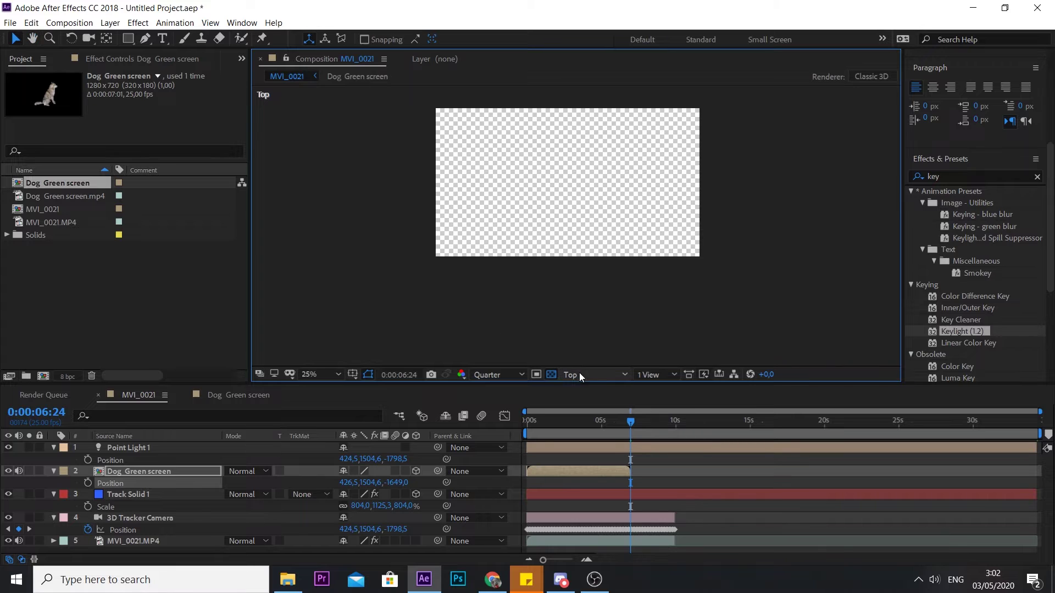
left_click(582, 374)
left_click(583, 388)
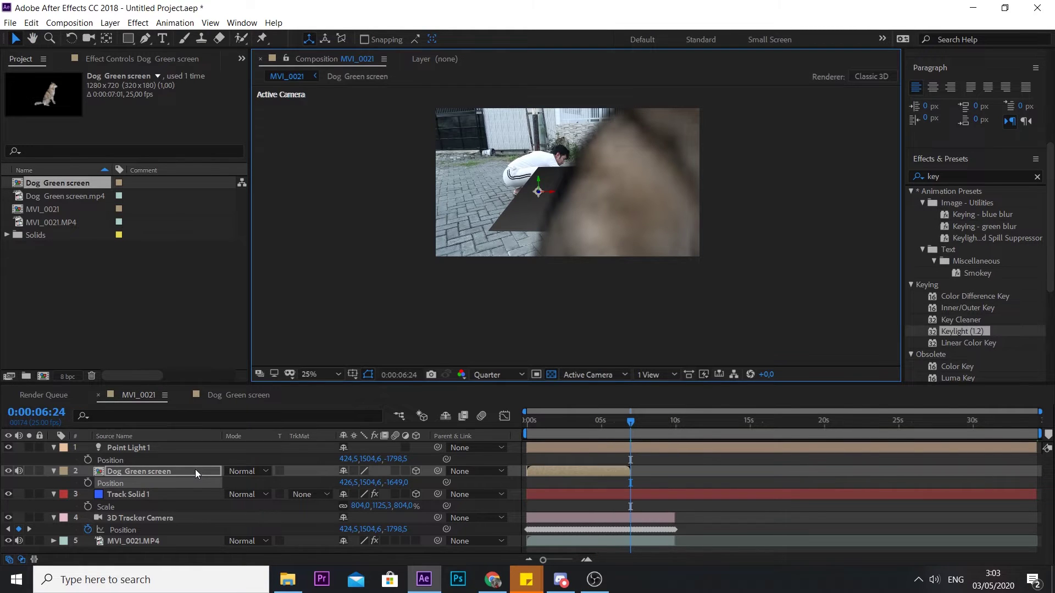
Shrink the dog to 6% scale, shift it right on the plane, and tilt it 6° Y, 1° Z.
key("s")
left_click_drag(371, 482, 300, 475)
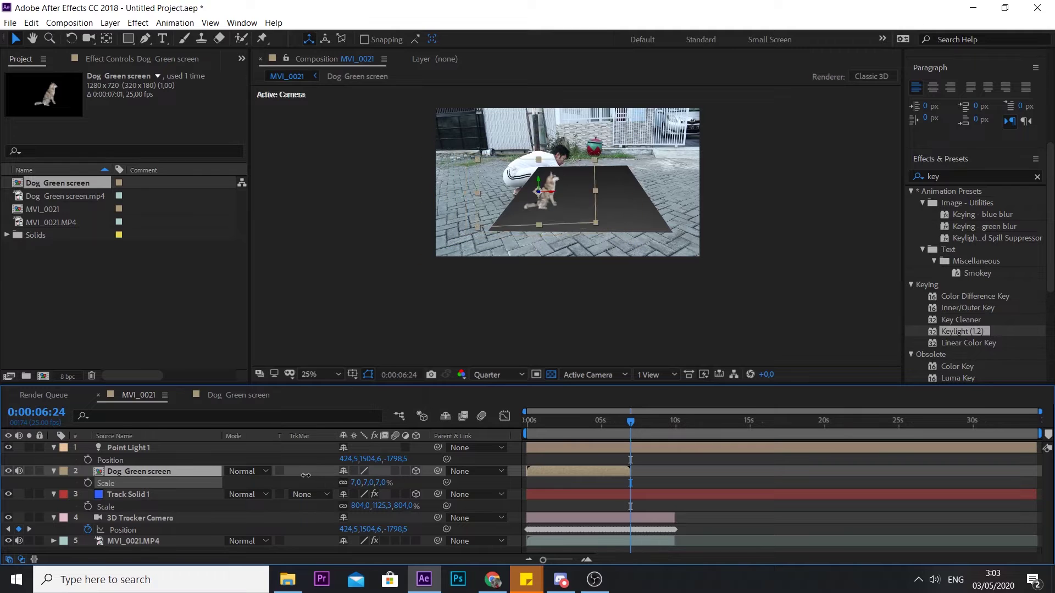
left_click(54, 471)
mouse_move(356, 517)
left_mouse_down()
mouse_move(365, 516)
mouse_move(356, 516)
left_mouse_up()
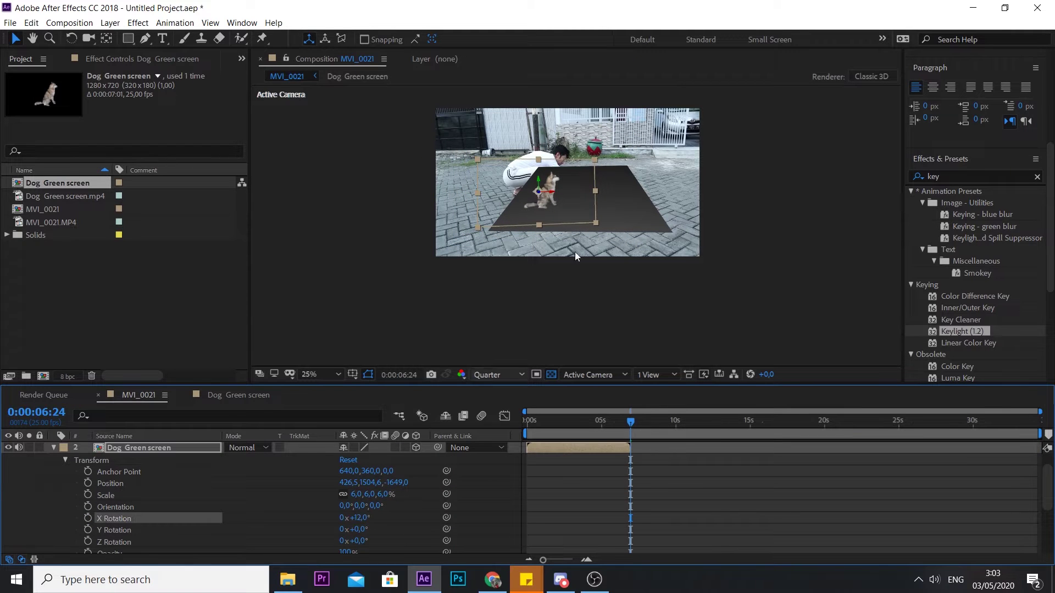
scroll(562, 162, "up", 4)
left_click_drag(496, 221, 687, 214)
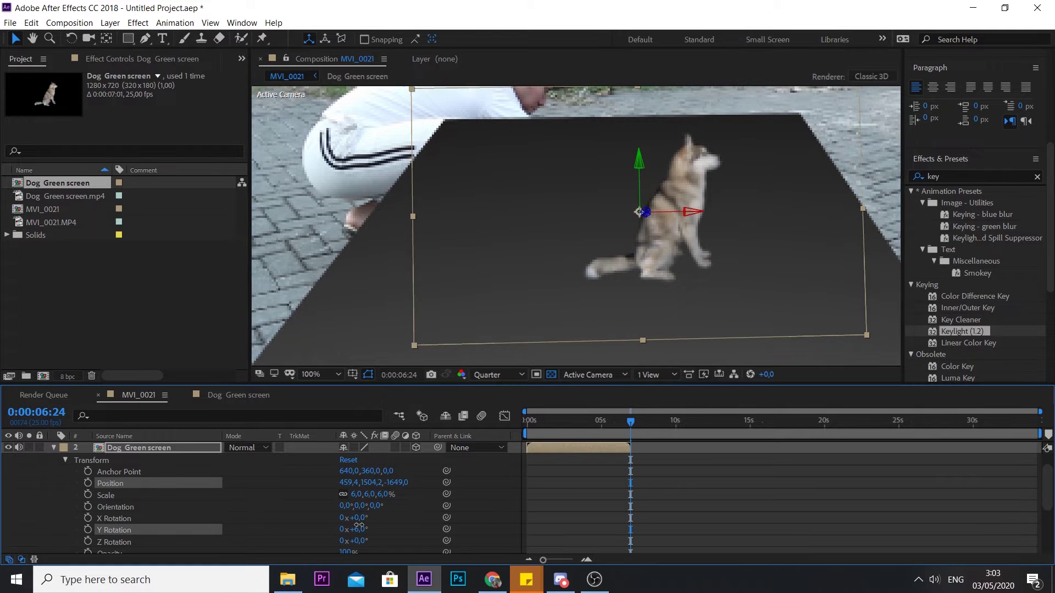
left_click_drag(348, 532, 353, 532)
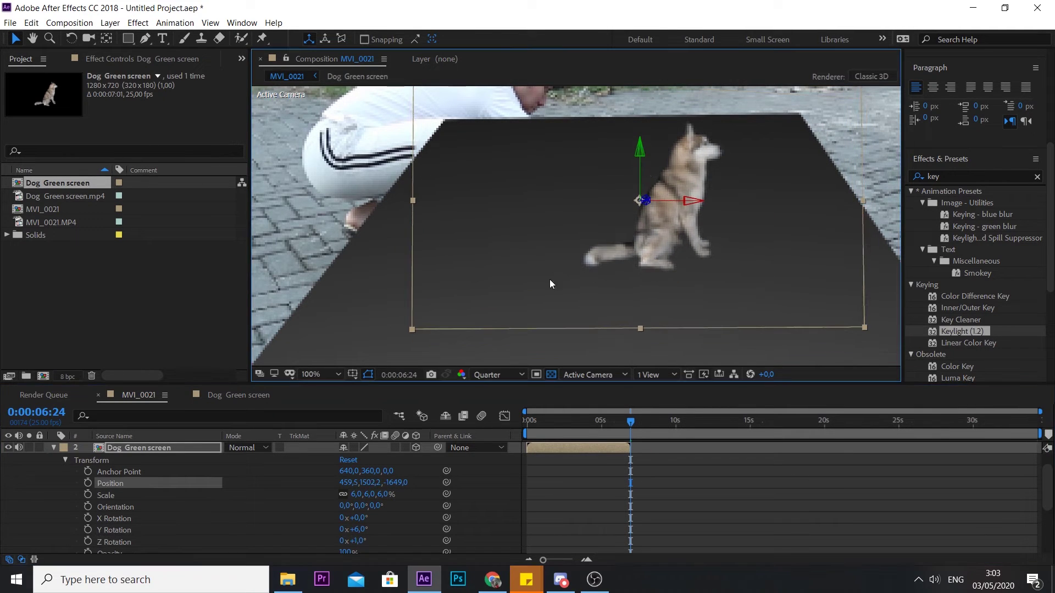
Scale Track Solid 1 from 804% up to 825.4% so the plane reaches further back.
key("u")
key("u")
left_click(694, 537)
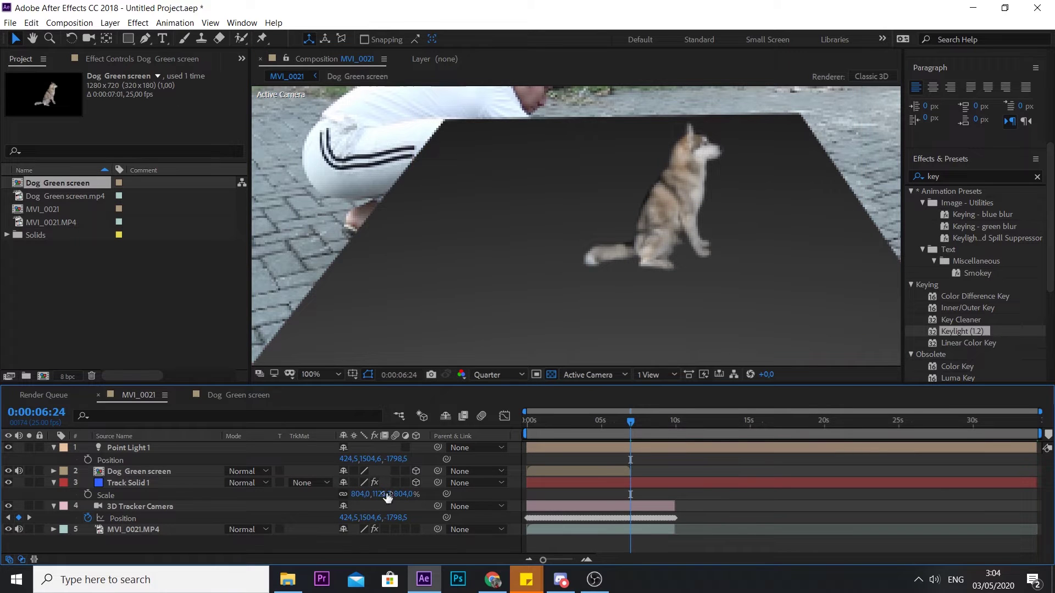
left_click(145, 482)
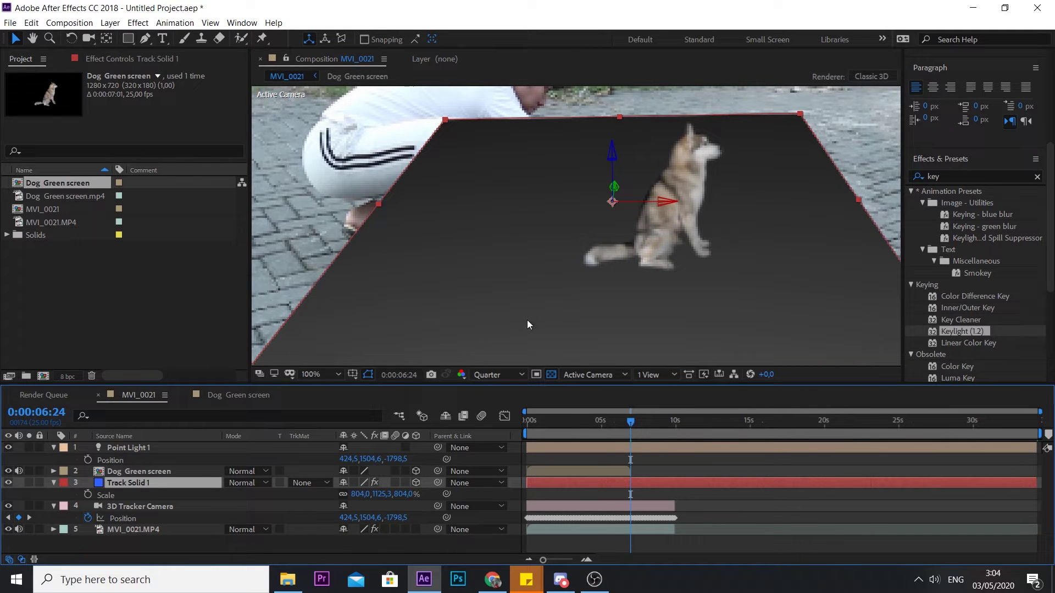
left_click_drag(391, 498, 406, 495)
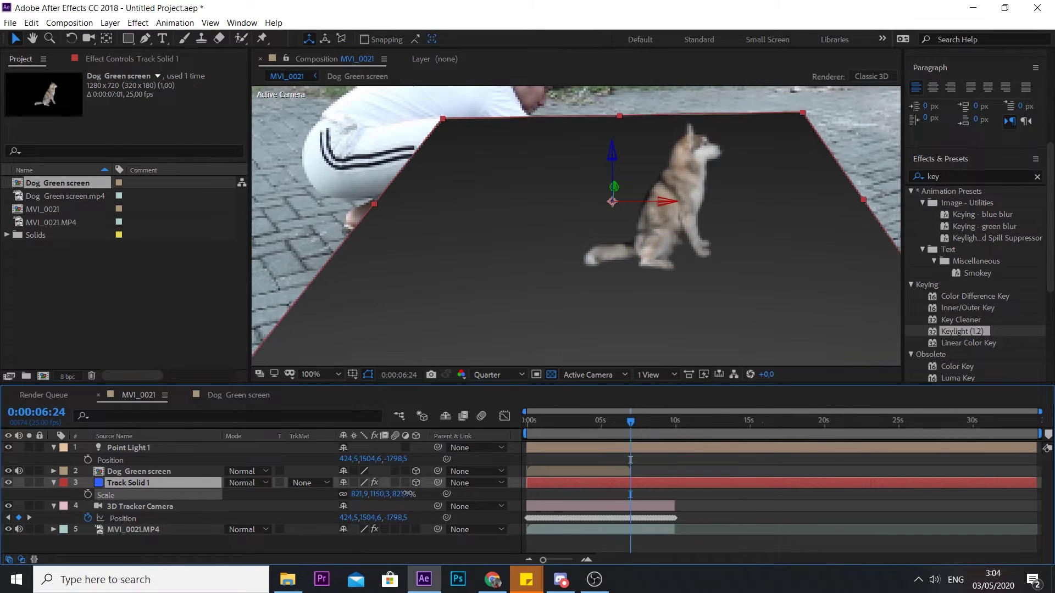
mouse_move(646, 135)
left_mouse_down()
mouse_move(588, 208)
mouse_move(587, 177)
left_mouse_up()
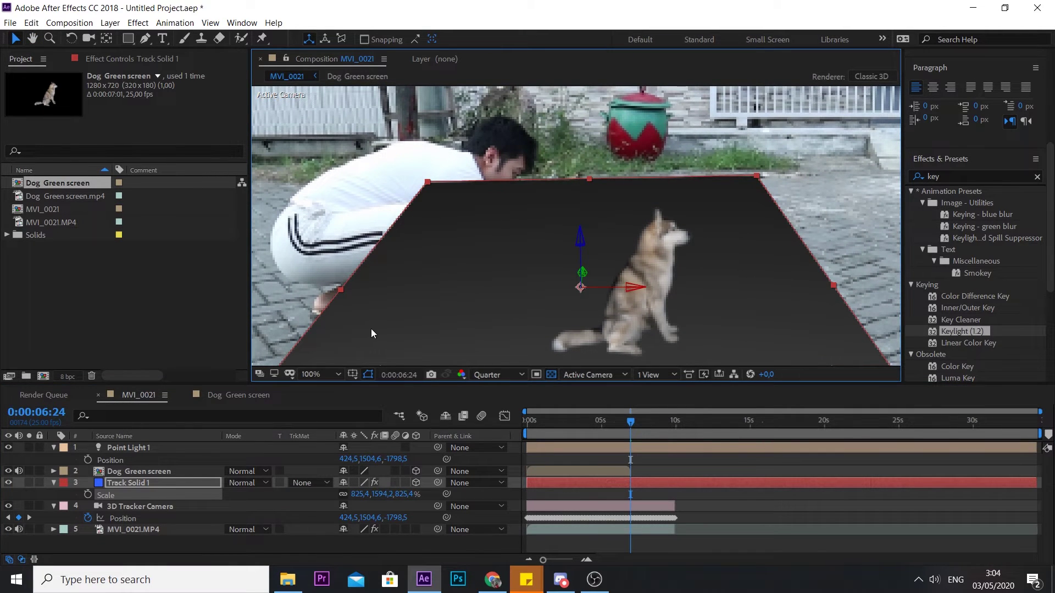
left_click(157, 470)
Apply the Corner Pin effect to the Dog Green screen layer.
left_click(952, 175)
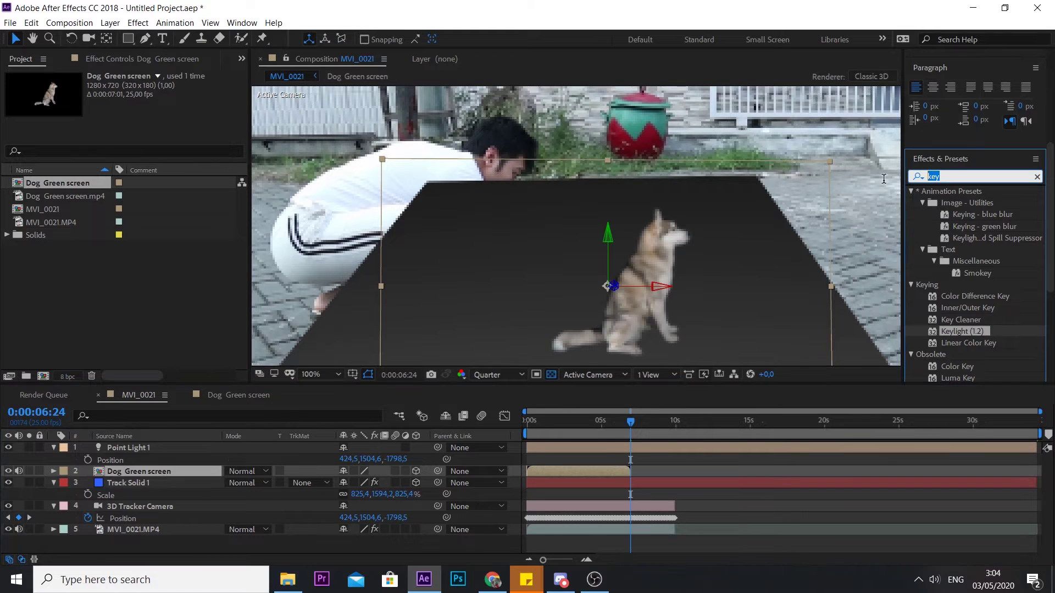
type("corner")
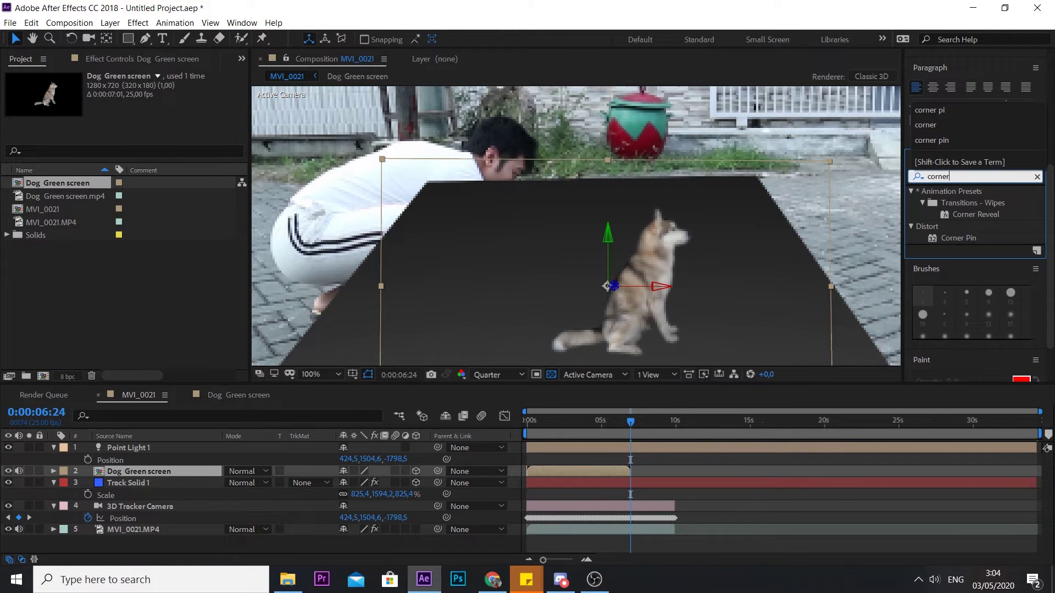
left_click_drag(954, 241, 149, 473)
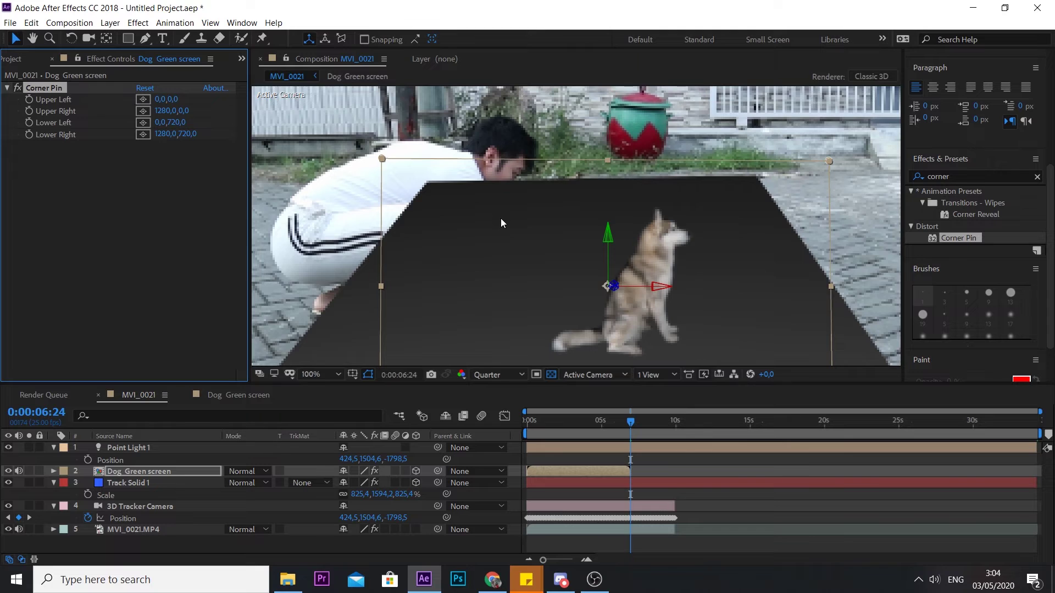
Pull the Corner Pin handles far outward, to roughly ±3000 px.
mouse_move(500, 218)
left_mouse_down()
mouse_move(662, 379)
mouse_move(612, 207)
mouse_move(712, 301)
left_mouse_up()
key("v")
mouse_move(563, 230)
left_mouse_down()
mouse_move(359, 141)
mouse_move(549, 264)
left_mouse_up()
left_click_drag(491, 228, 370, 167)
mouse_move(522, 246)
left_mouse_down()
mouse_move(730, 187)
mouse_move(319, 318)
left_mouse_up()
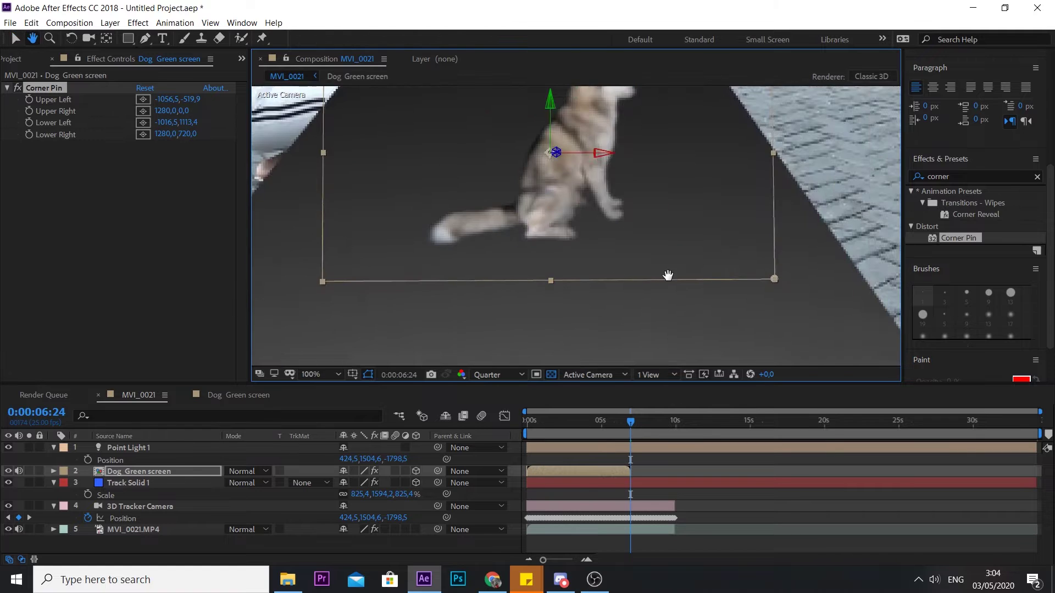
left_click_drag(372, 180, 597, 329)
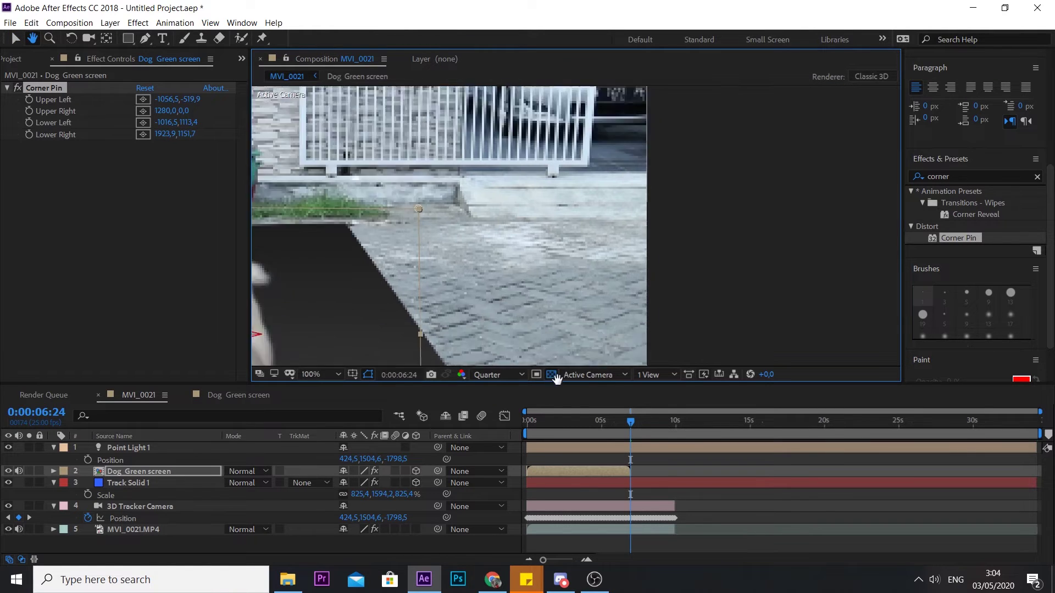
key("v")
left_click_drag(444, 310, 671, 118)
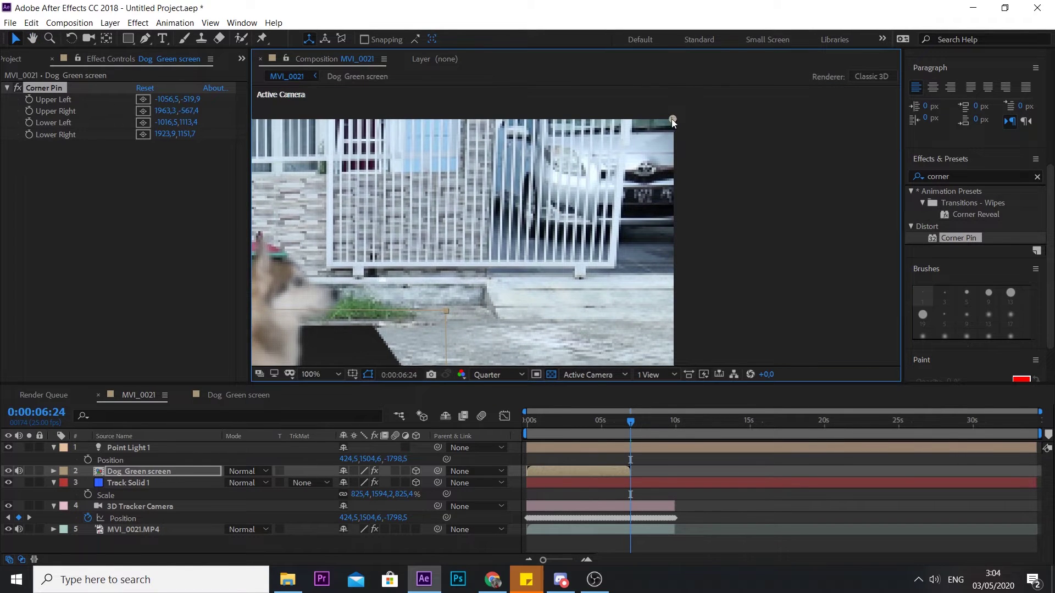
key("comma")
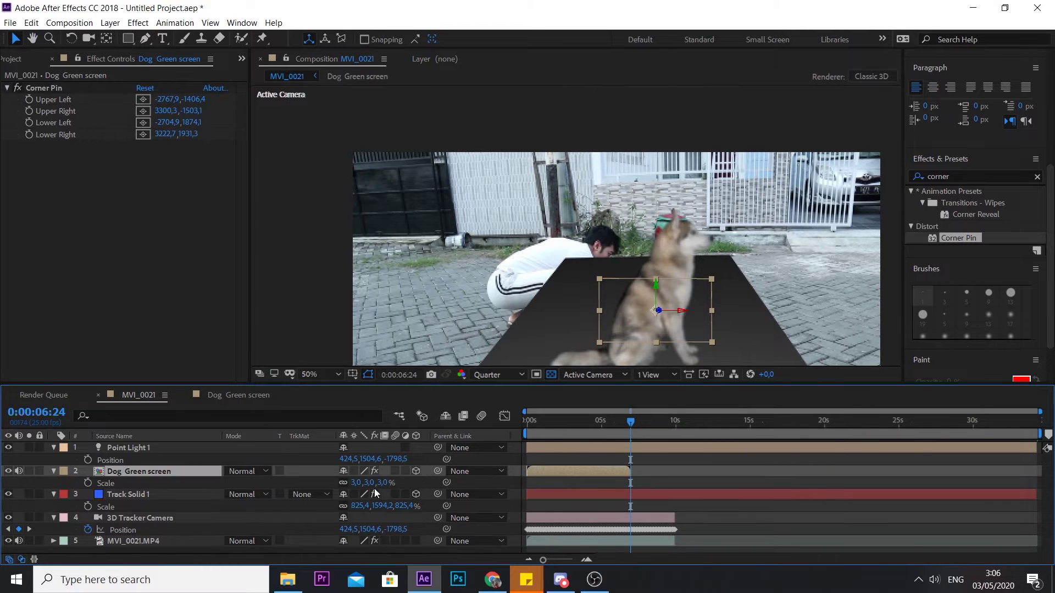
left_click(236, 395)
In the Dog Green screen comp, scale both dog clips to 42%.
left_click(816, 460)
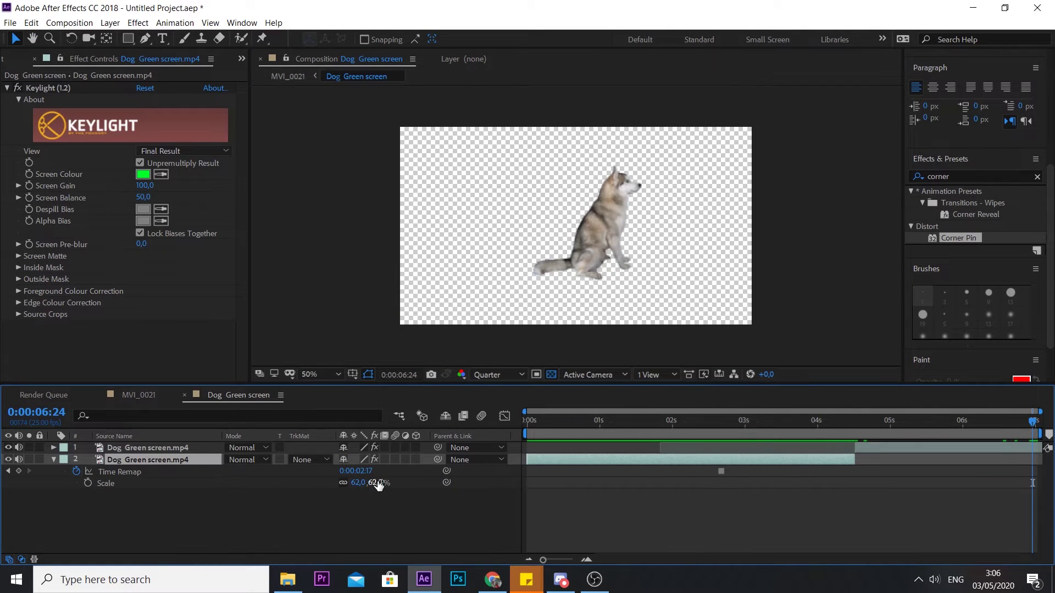
left_click_drag(375, 483, 363, 483)
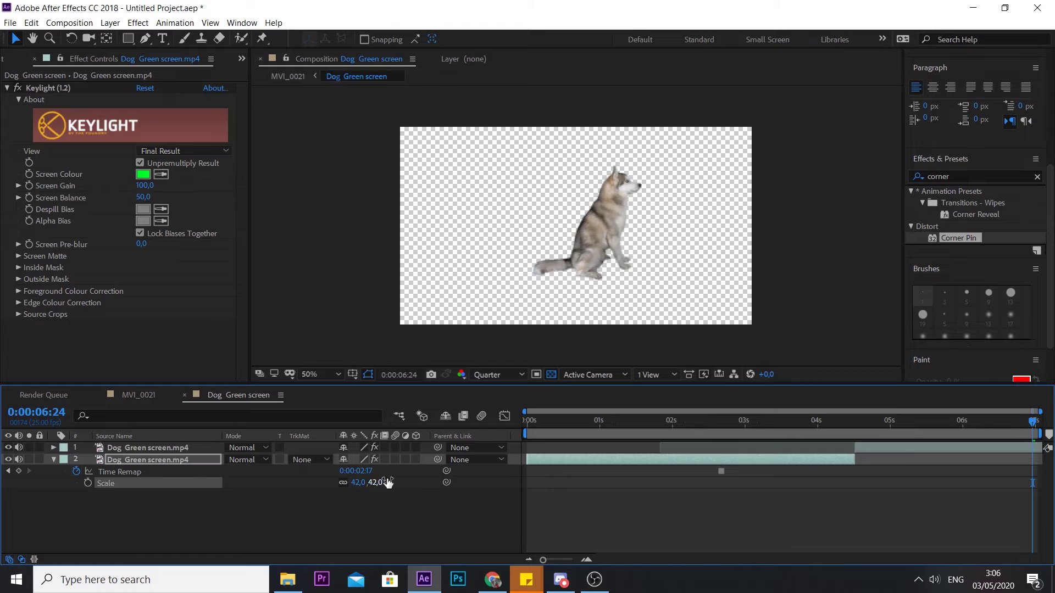
left_click(896, 453)
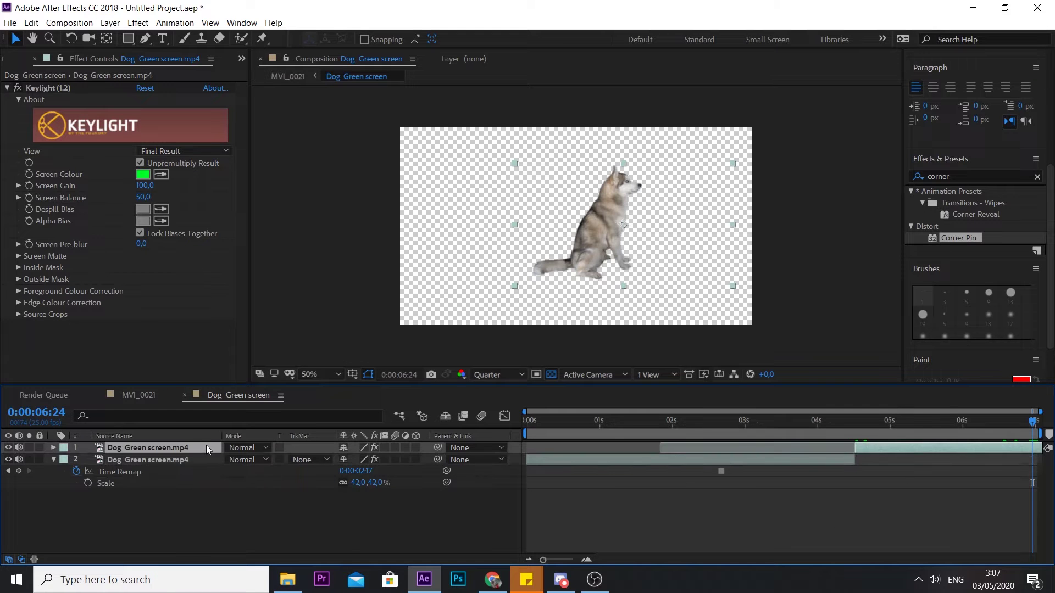
key("s")
left_click(376, 460)
type("42")
key("Return")
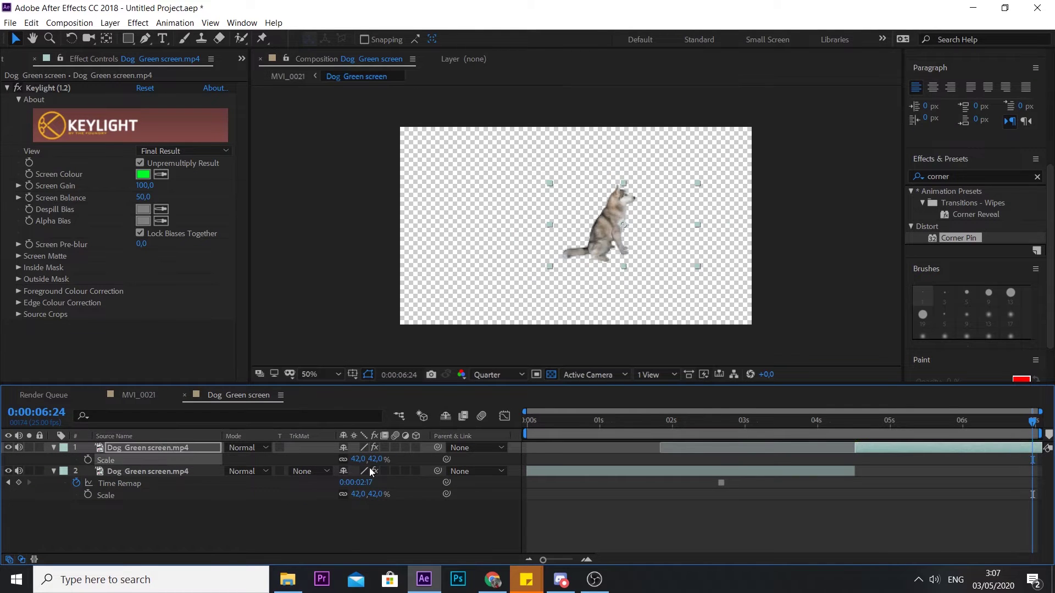
After checking the dog's size in MVI_0021, reduce the lower dog clip to 35%.
left_click(140, 394)
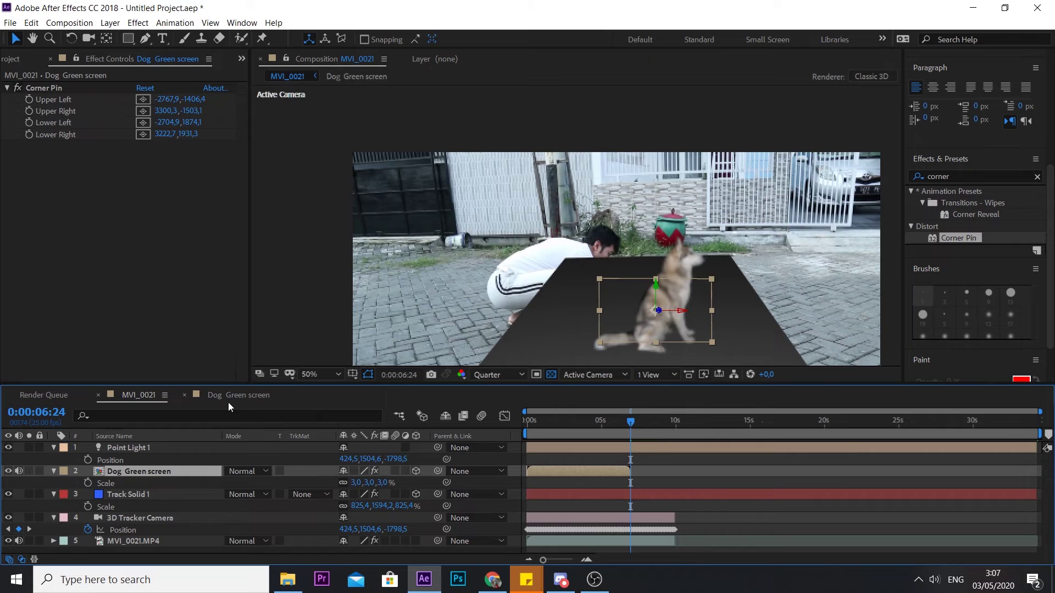
left_click(229, 399)
left_click(680, 479)
left_click(376, 494)
type("35")
key("Return")
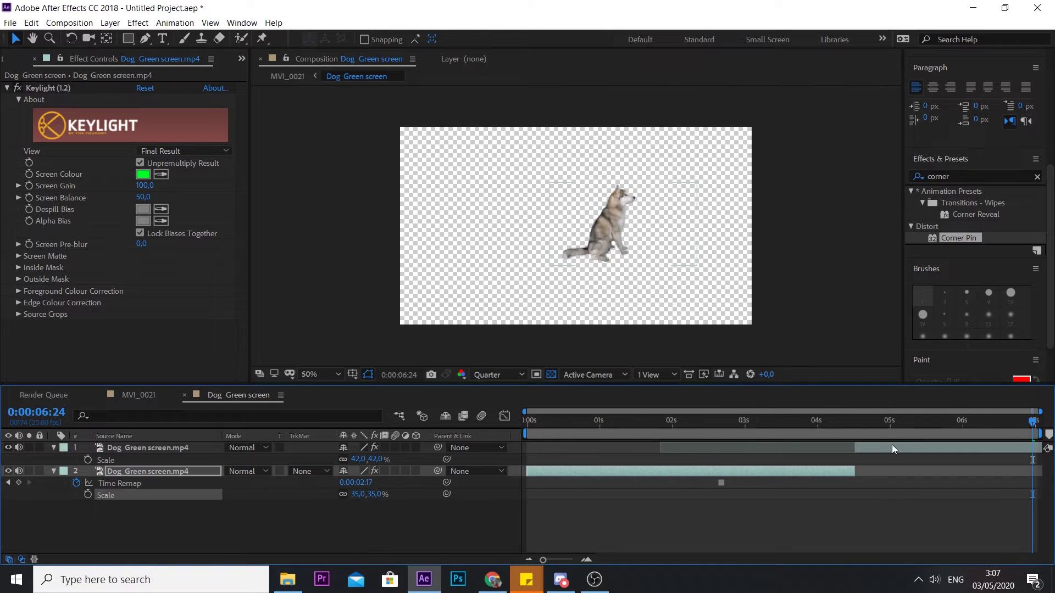
left_click(895, 448)
In MVI_0021, move the dog left and down on the ground and select its Corner Pin effect.
left_click(139, 394)
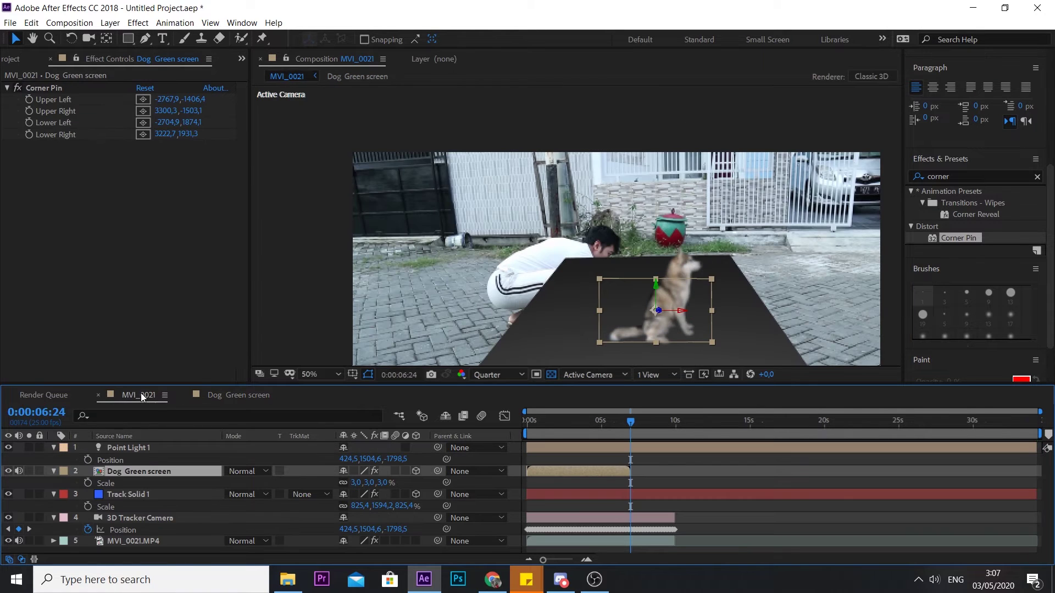
scroll(667, 305, "up", 1)
scroll(665, 303, "up", 1)
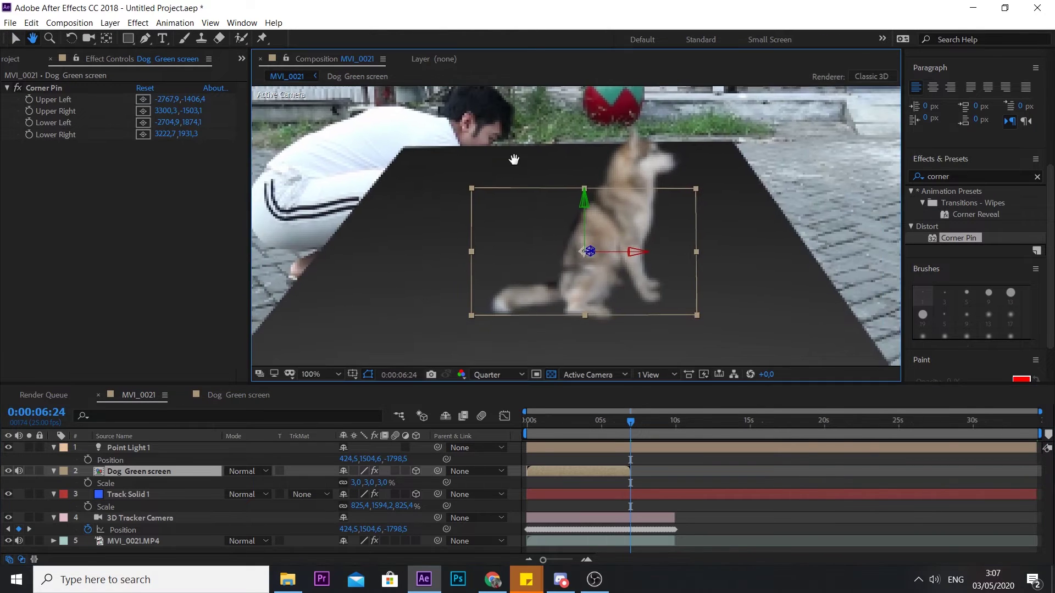
left_click_drag(621, 253, 523, 206)
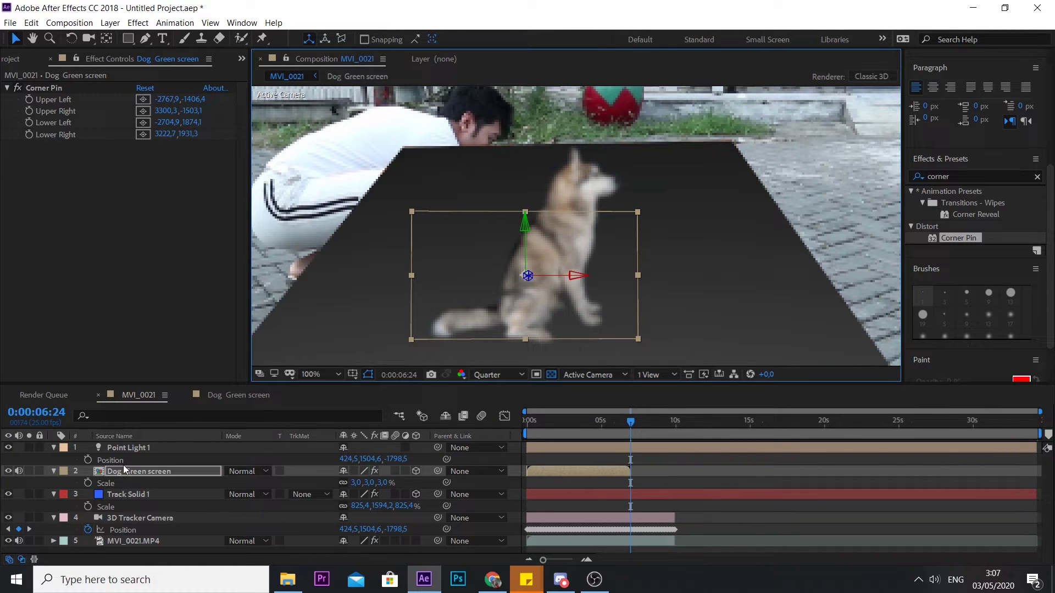
left_click(65, 472)
left_click(65, 460)
Drag all four Corner Pin handles of the dog layer out to the frame corners.
left_click(108, 471)
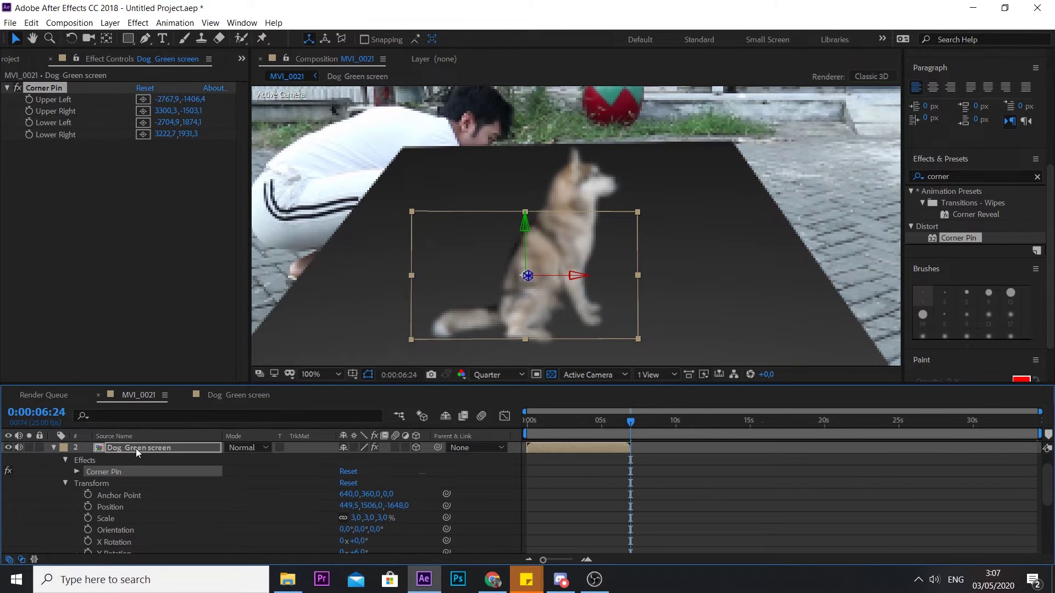
key("comma")
key("comma")
key("comma")
left_click_drag(410, 308, 433, 299)
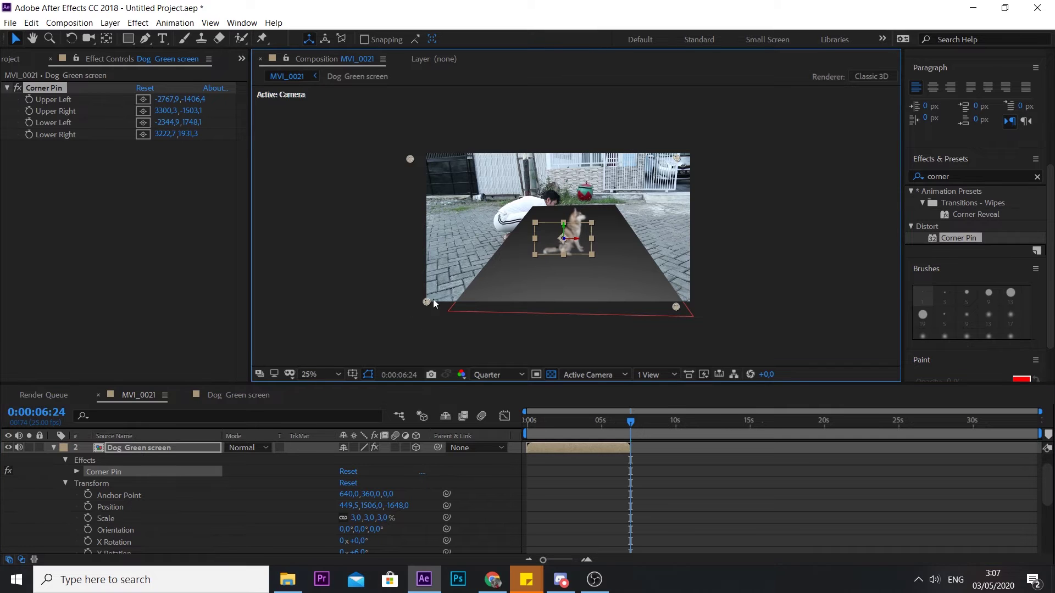
left_click_drag(676, 307, 691, 302)
left_click_drag(677, 159, 690, 154)
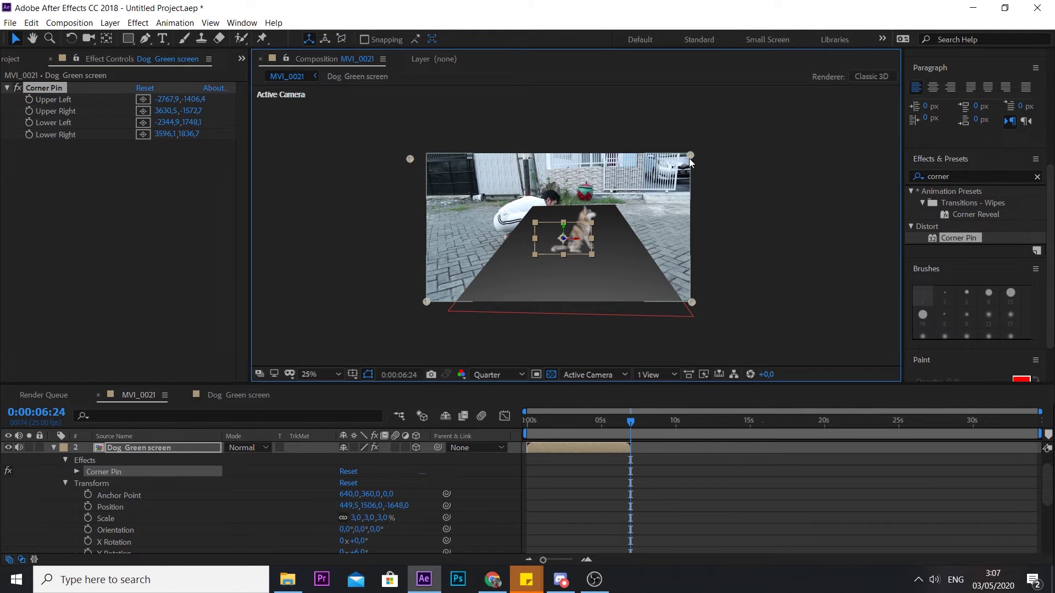
left_click_drag(411, 156, 429, 154)
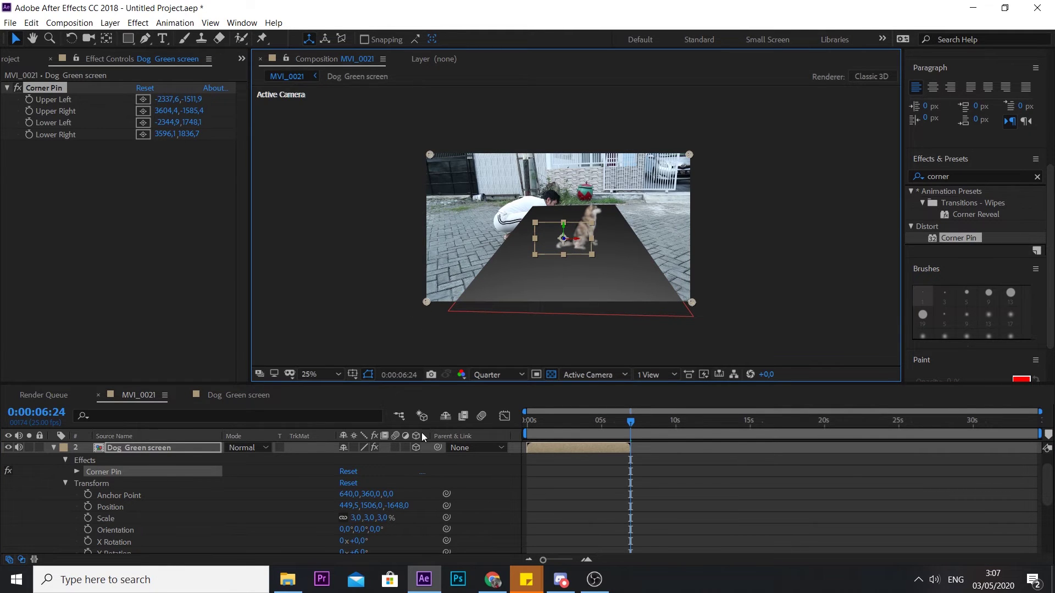
In Dog Green screen, give both dog clips the position 766, 354.
left_click(242, 398)
left_click_drag(352, 483, 320, 479)
left_click(147, 448)
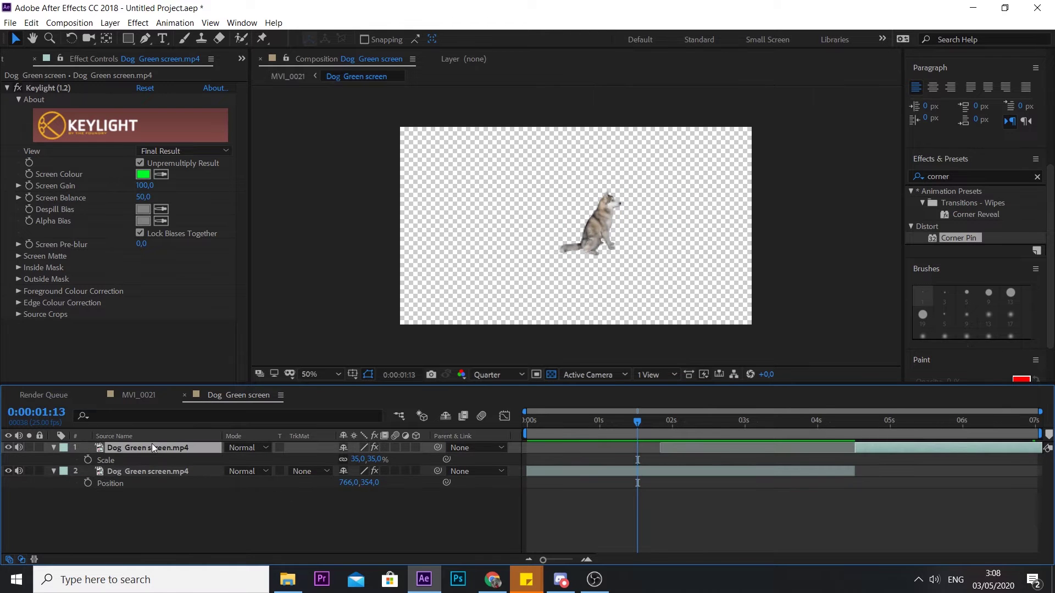
key("p")
key("ctrl+v")
Back in MVI_0021, preview the dog at the 7-second frame and collapse its properties.
left_click(138, 395)
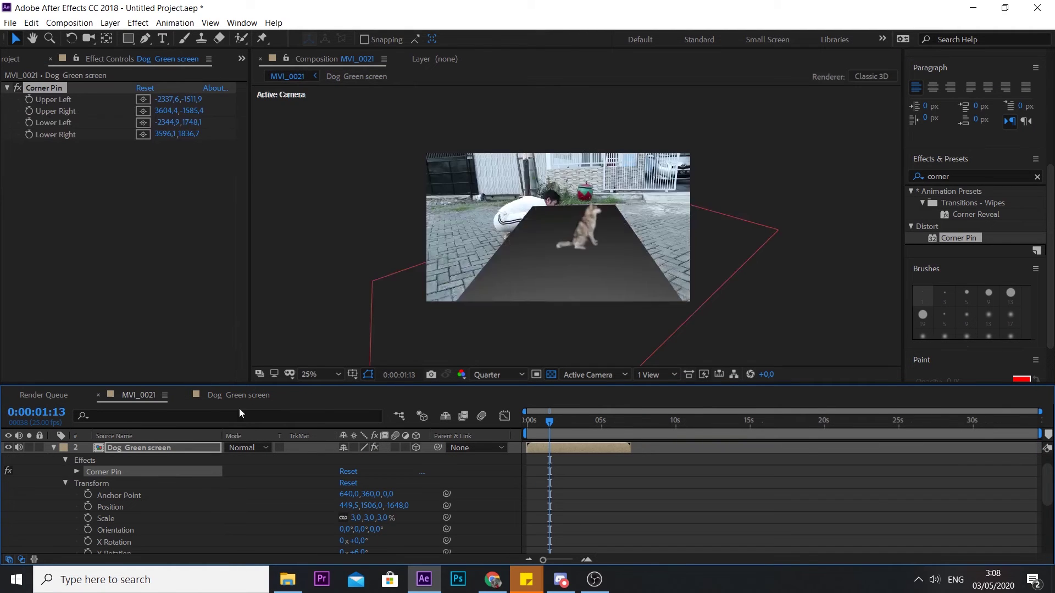
left_click(623, 423)
mouse_move(622, 427)
left_mouse_down()
mouse_move(632, 426)
mouse_move(614, 423)
mouse_move(657, 420)
left_mouse_up()
scroll(626, 421, "up", 5)
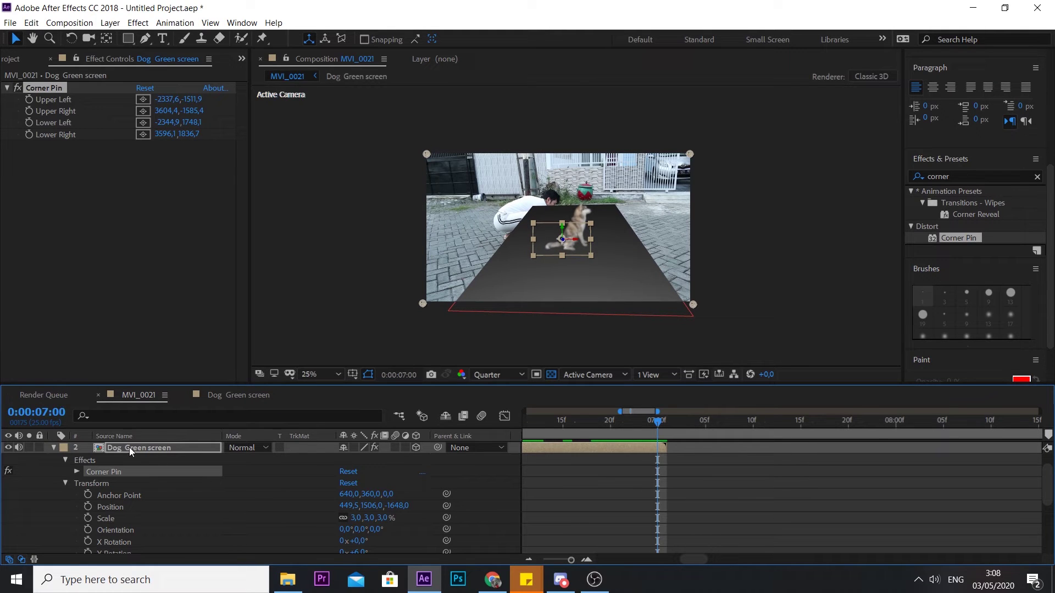
left_click(54, 448)
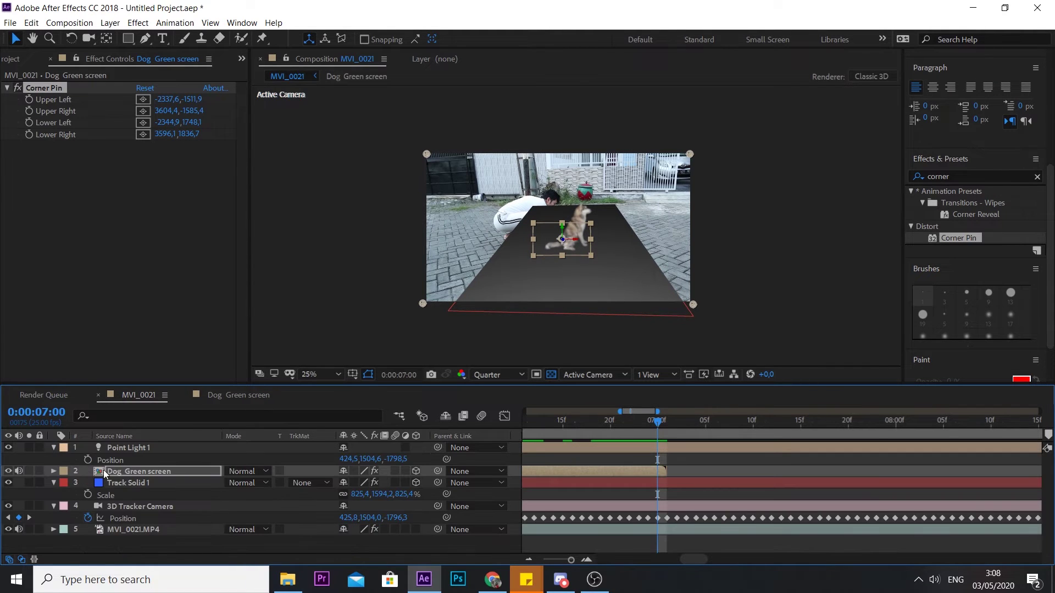
Set the dog layer's Casts Shadows to Only and Light Transmission to 100%.
left_click(143, 472)
key("a")
key("a")
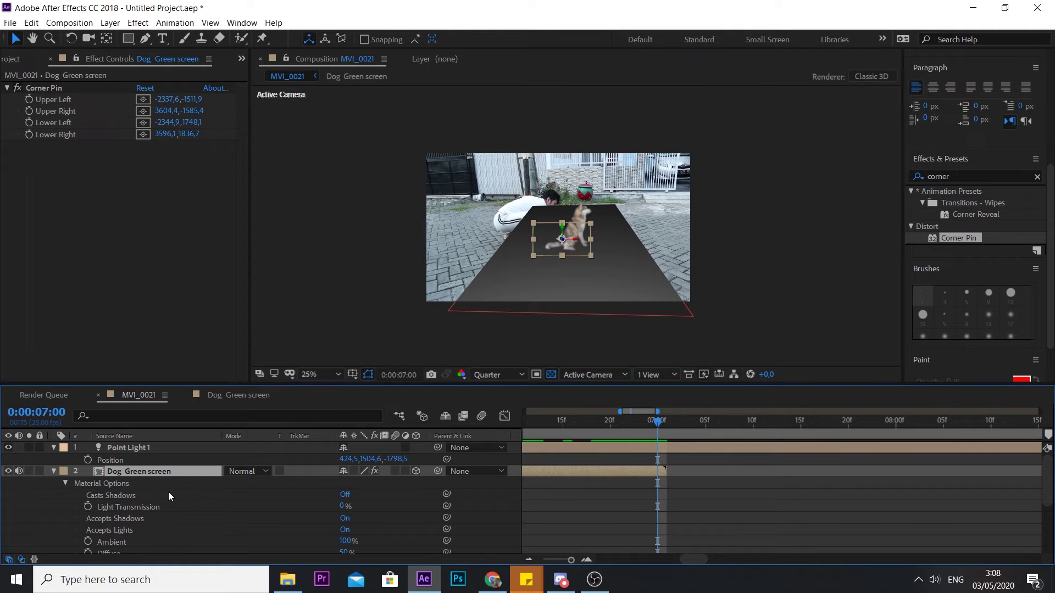
left_click(345, 494)
left_click(345, 494)
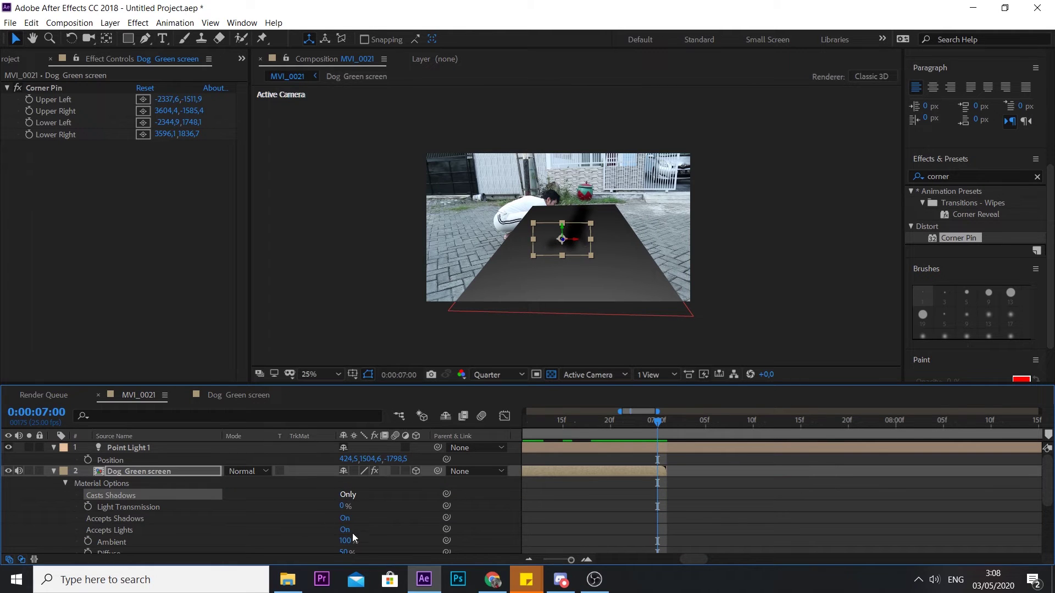
left_click_drag(345, 506, 575, 484)
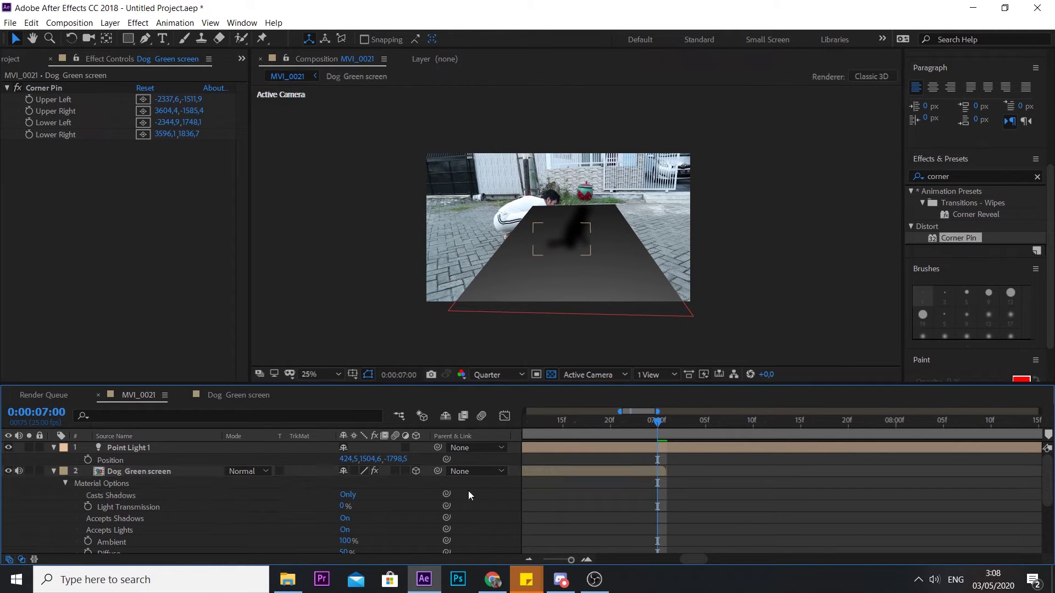
left_click(345, 506)
type("100")
left_click(54, 508)
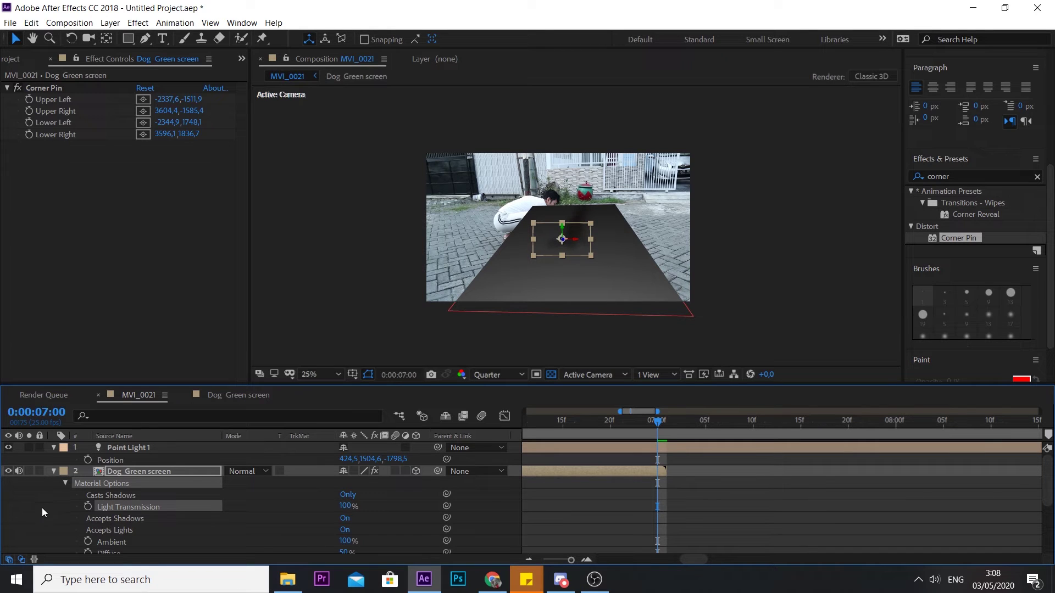
left_click(53, 471)
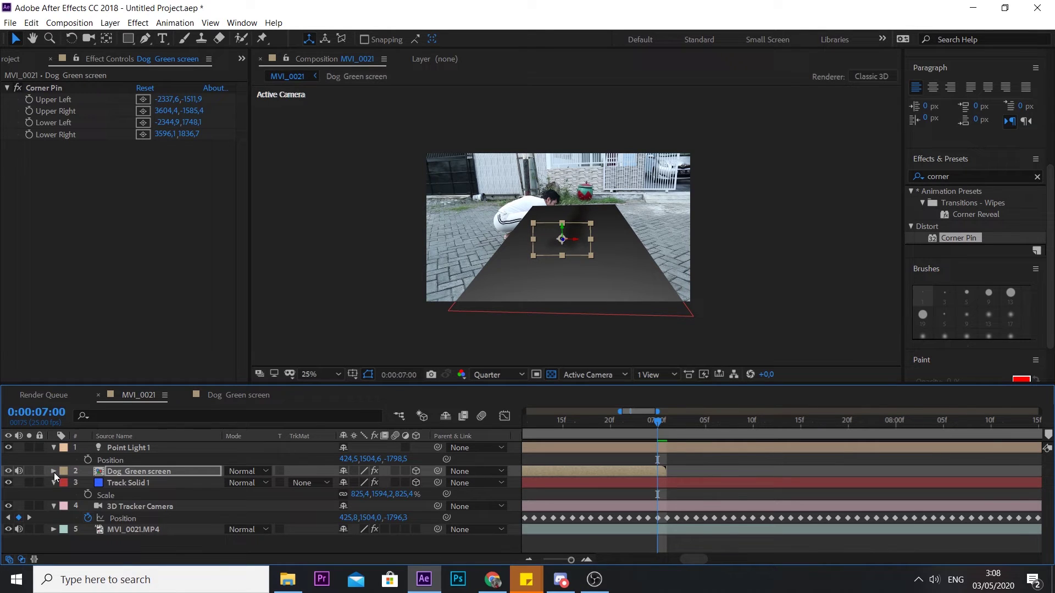
left_click(137, 483)
Switch Track Solid 1's Accepts Lights option to Off.
key("a")
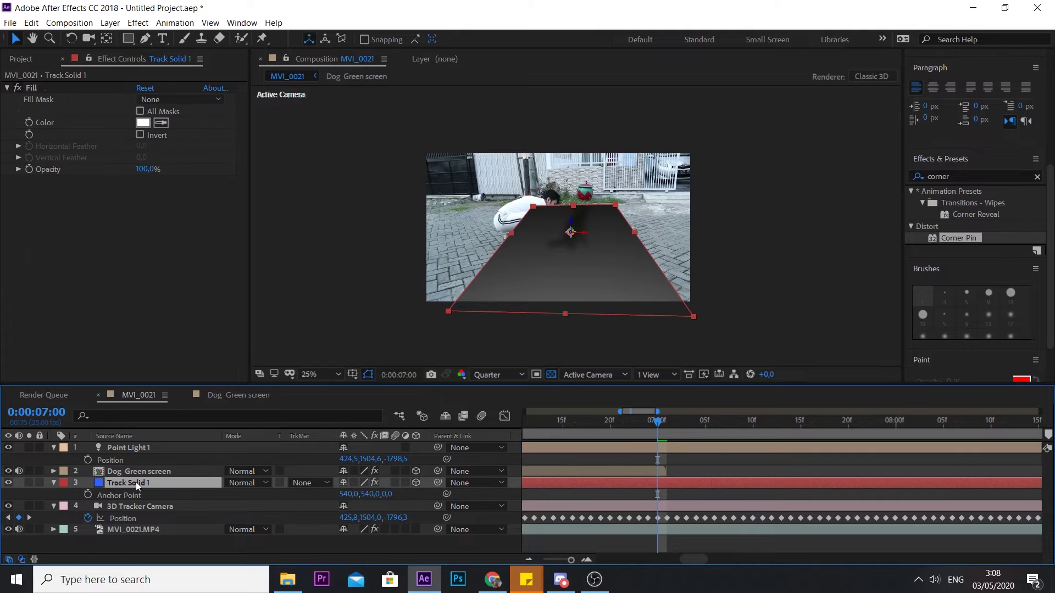
key("a")
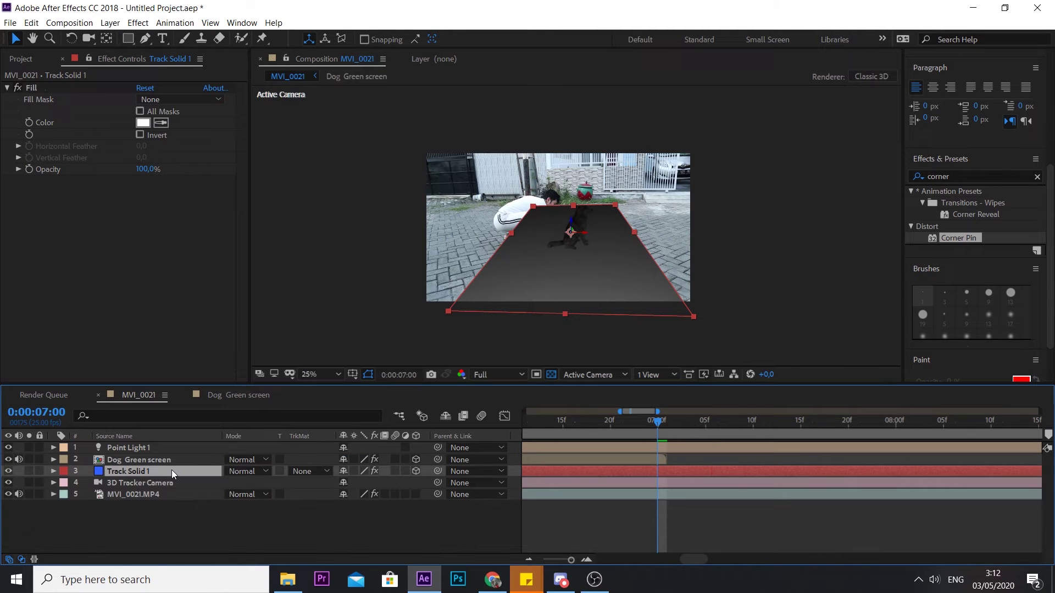
key("a")
key("a")
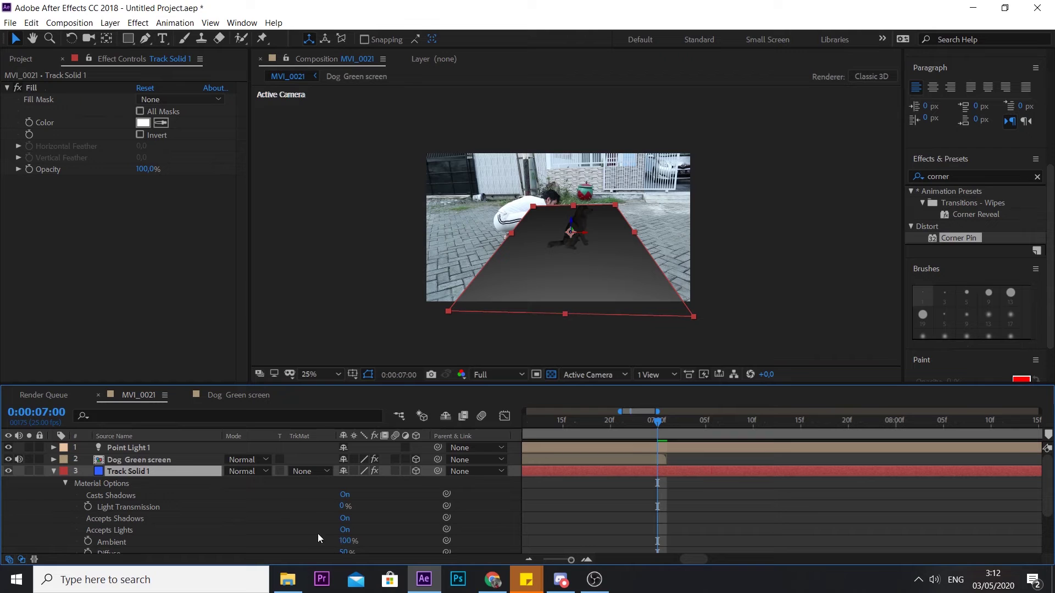
left_click(344, 530)
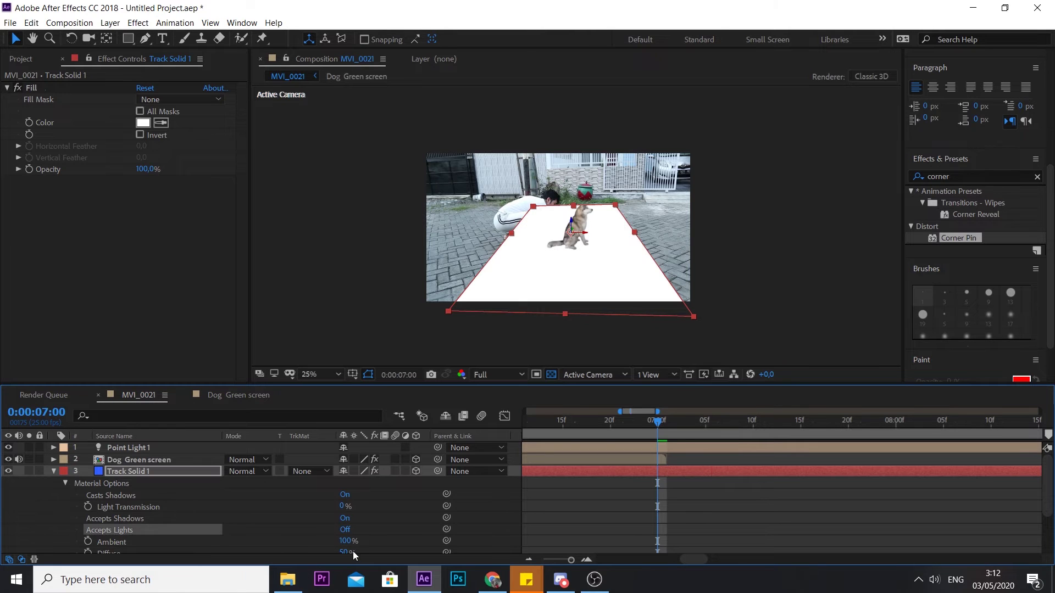
left_click(53, 472)
left_click(69, 22)
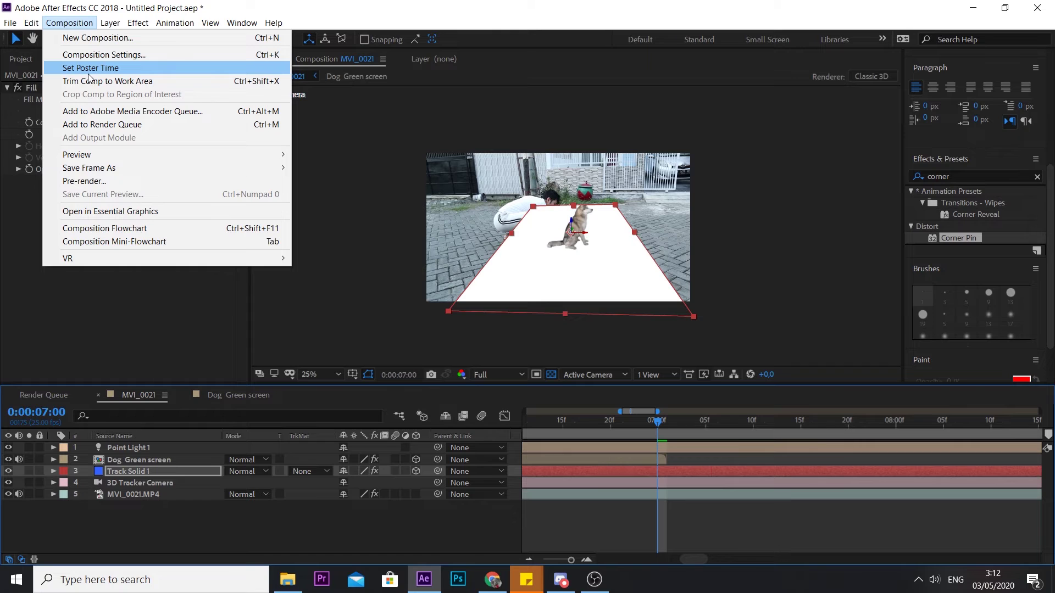
Set the Classic 3D renderer's Shadow Map Resolution to 4000 and confirm the composition settings.
left_click(113, 55)
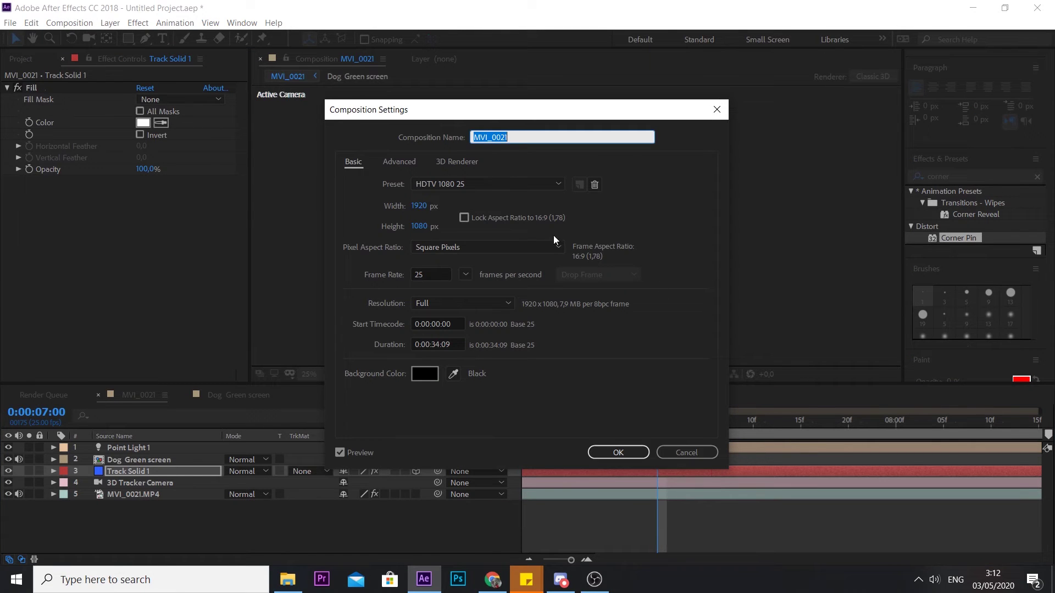
left_click(457, 162)
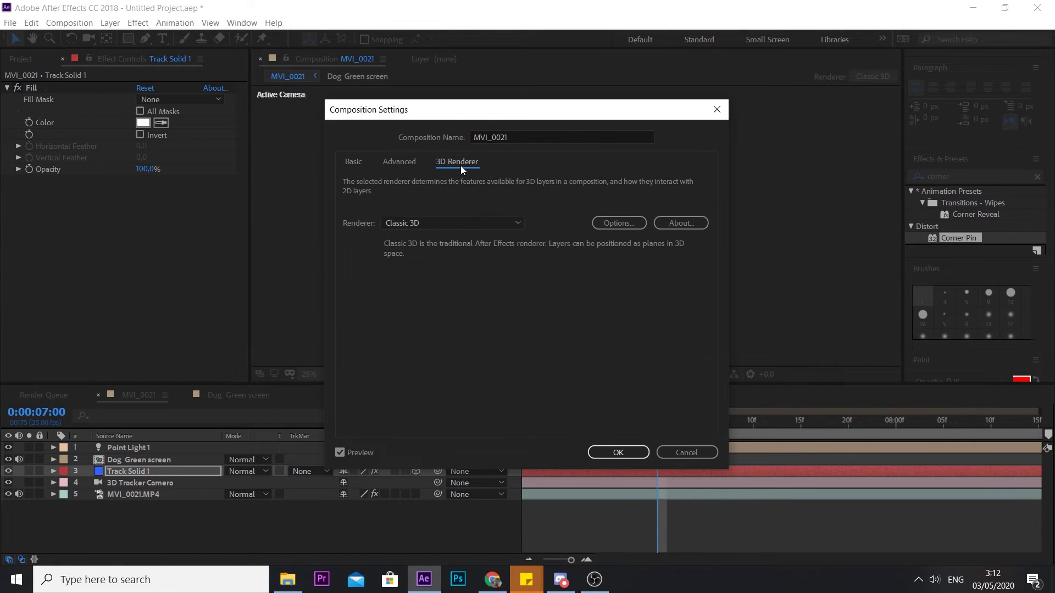
left_click(618, 223)
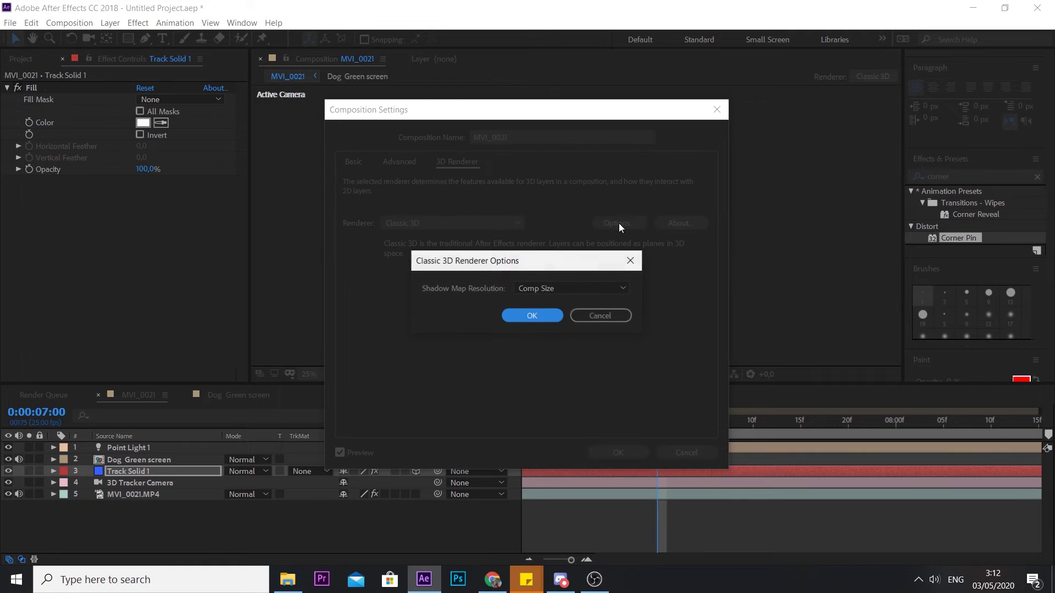
left_click(603, 285)
left_click(543, 422)
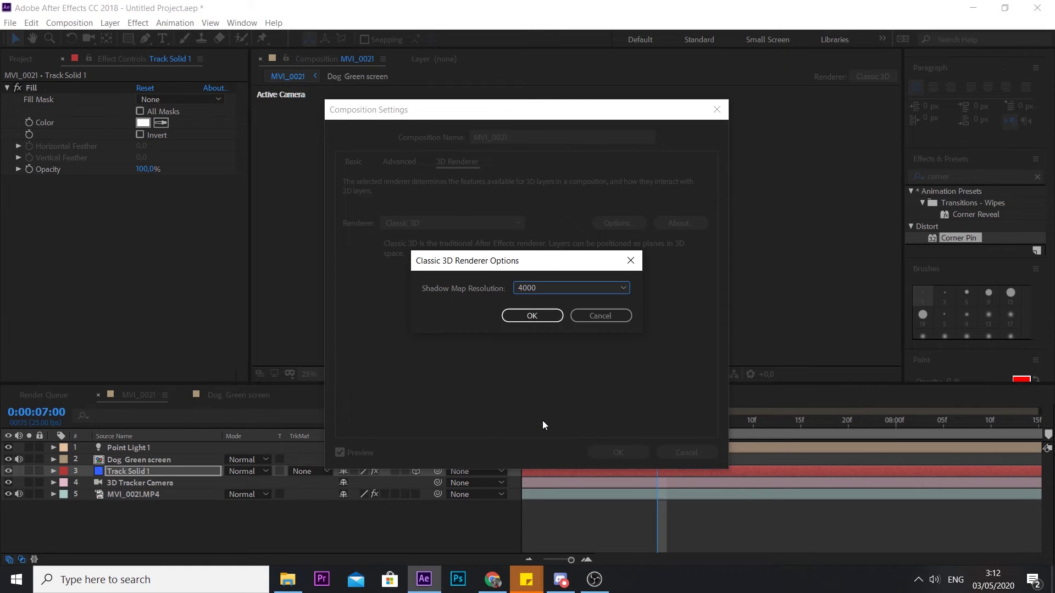
left_click(524, 317)
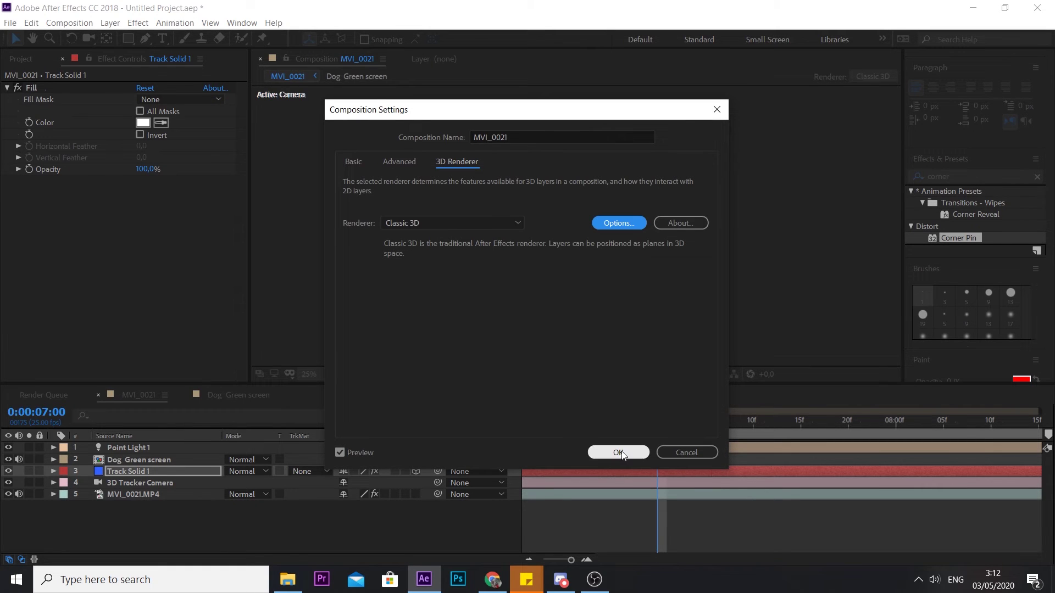
left_click(618, 452)
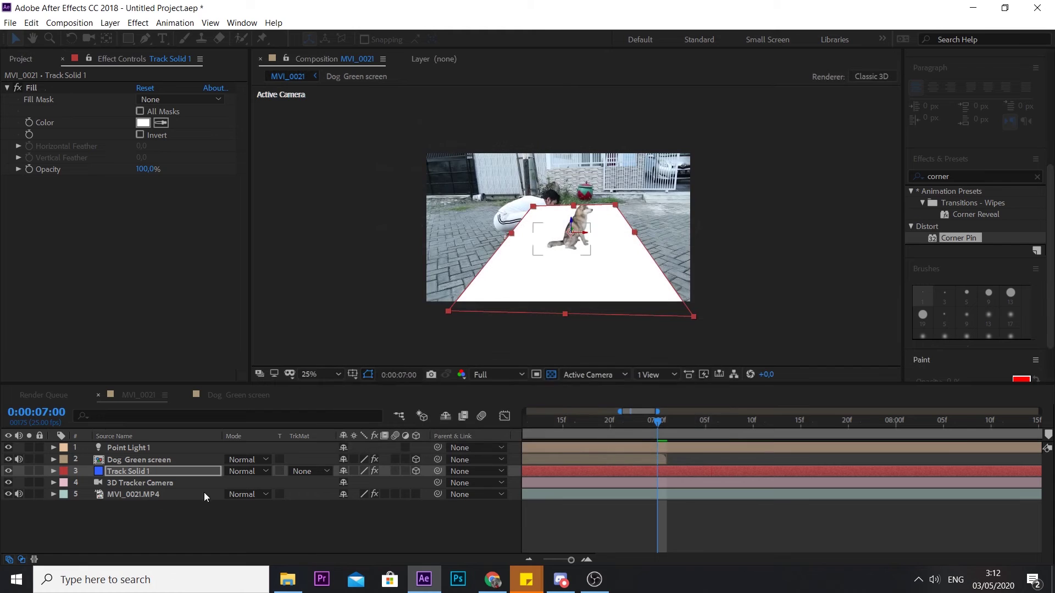
Pre-compose layers 1–4 (light, dog, Track Solid 1, tracker camera) into 'painting', moving all attributes.
left_click(127, 483)
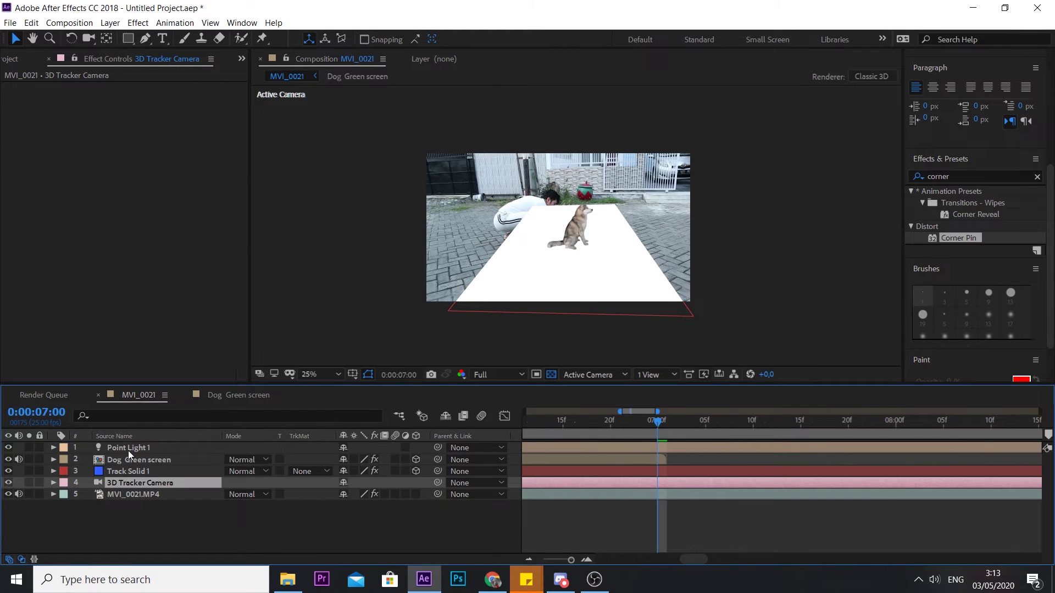
left_click(135, 448, "shift")
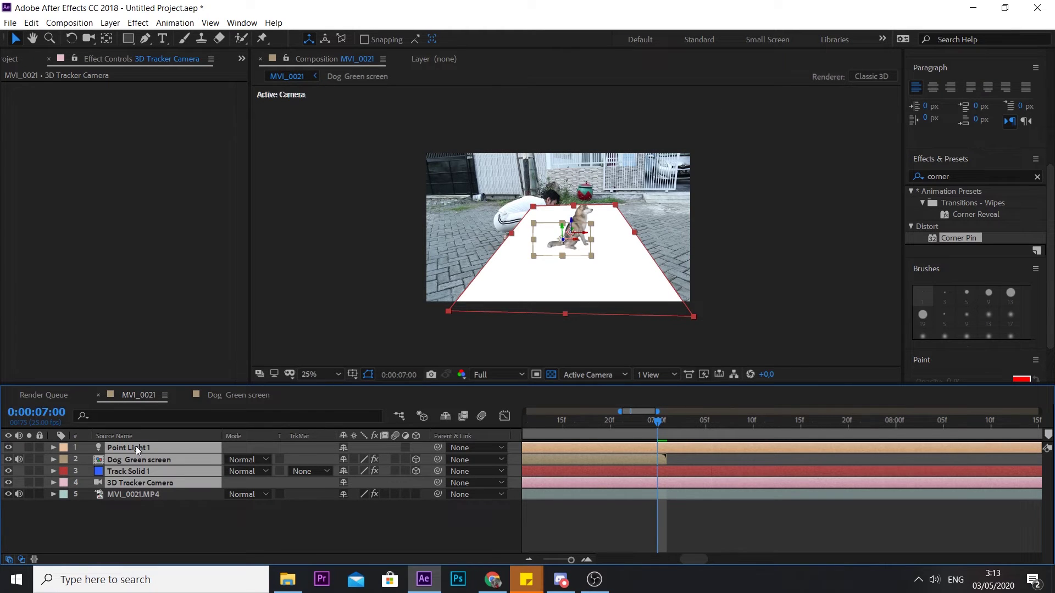
right_click(137, 446)
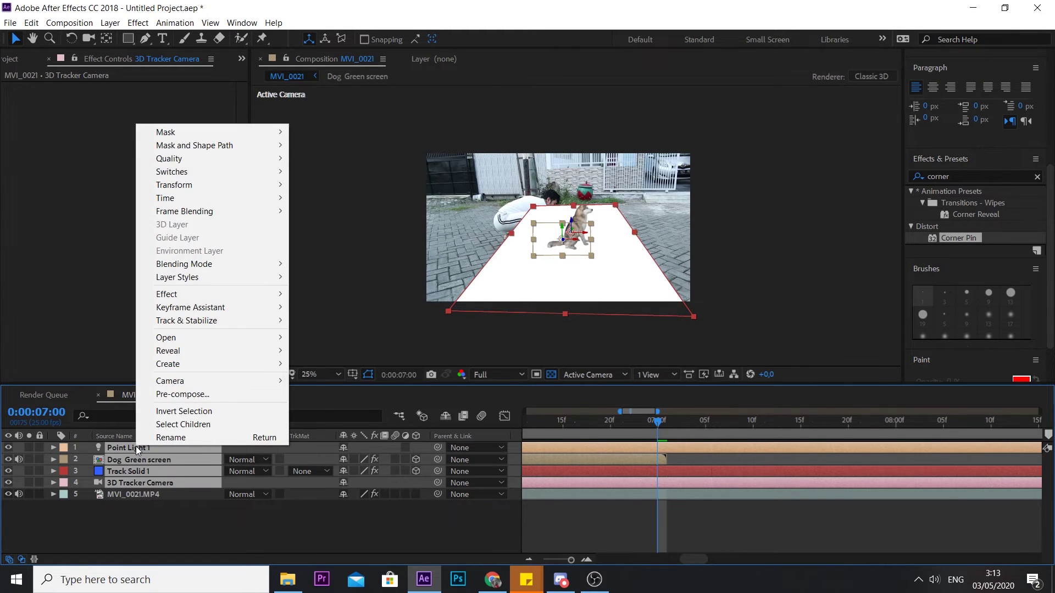
left_click(193, 397)
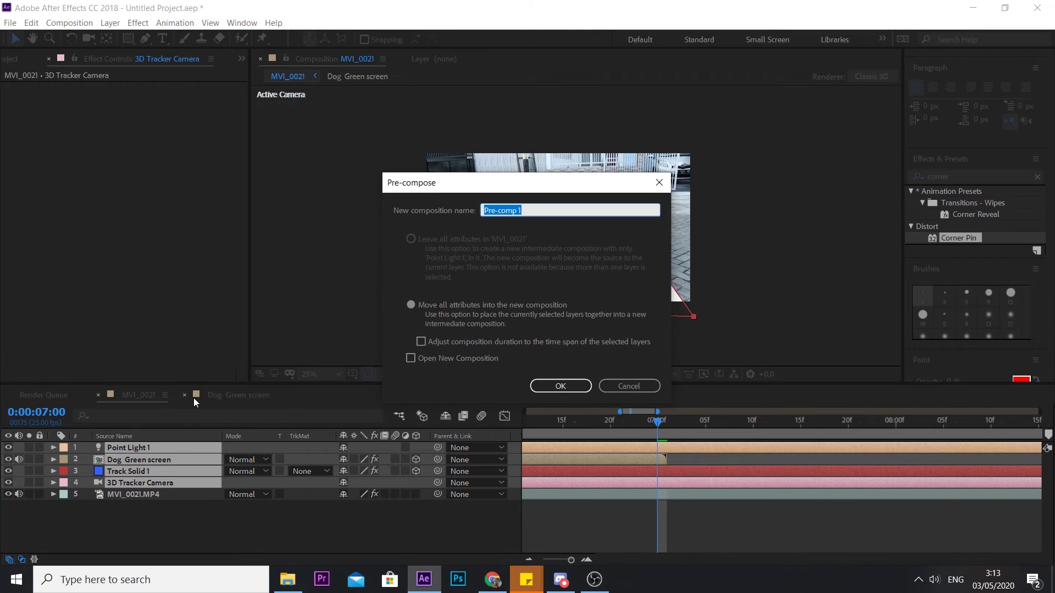
key("BackSpace")
type("painting")
left_click(565, 391)
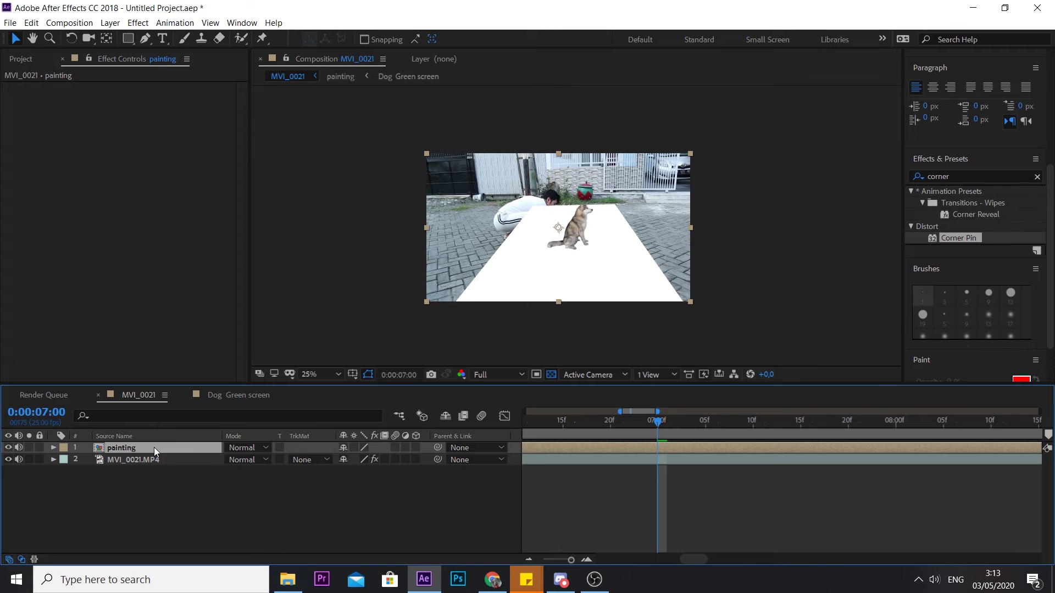
left_click(32, 23)
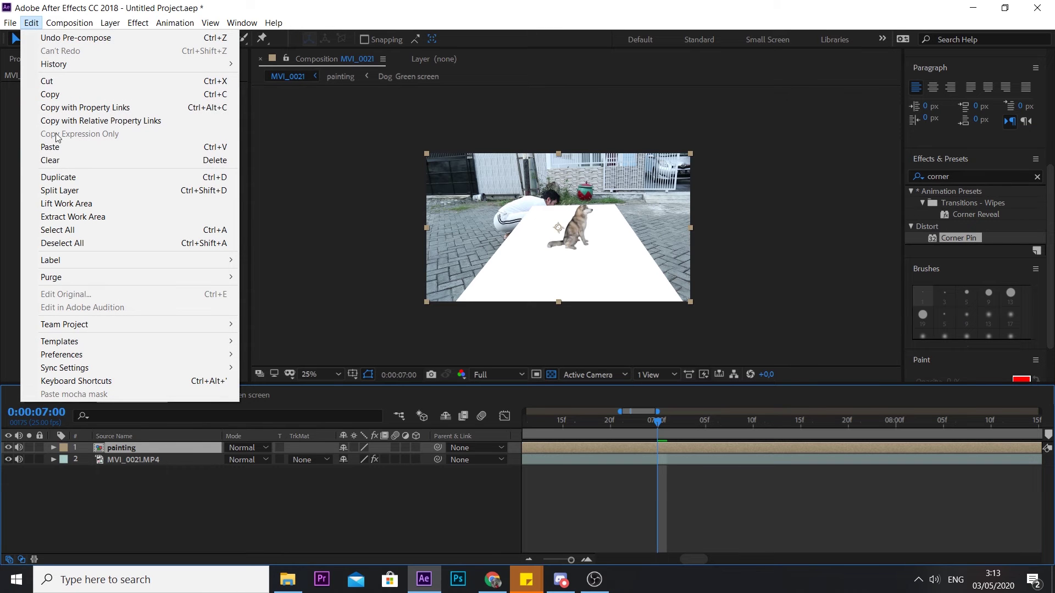
Duplicate the painting comp, rename the copy 'painting matte', and place it atop MVI_0021's layers.
left_click(62, 177)
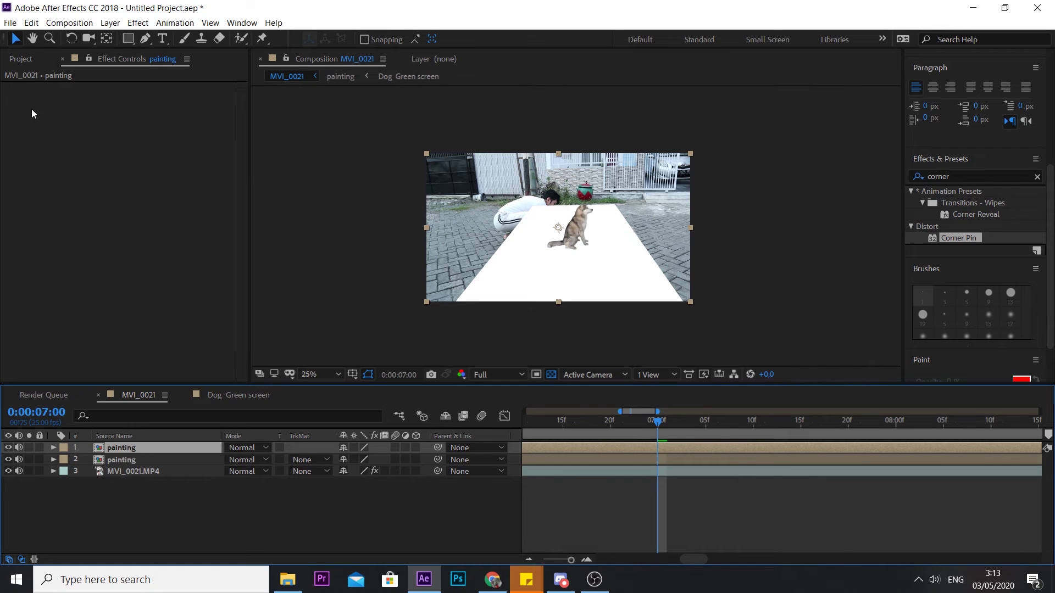
left_click(22, 59)
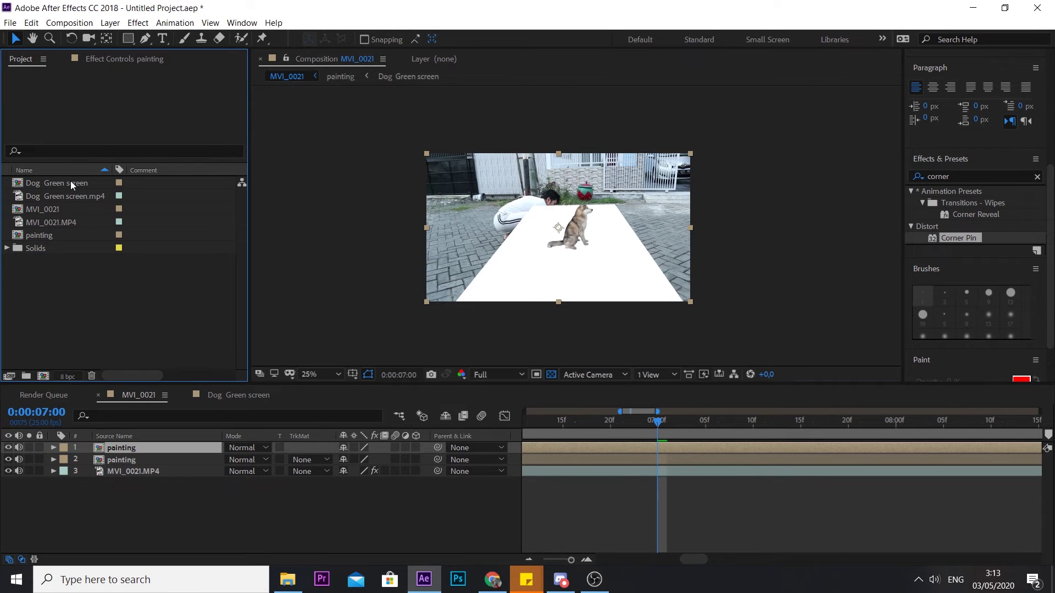
left_click(51, 236)
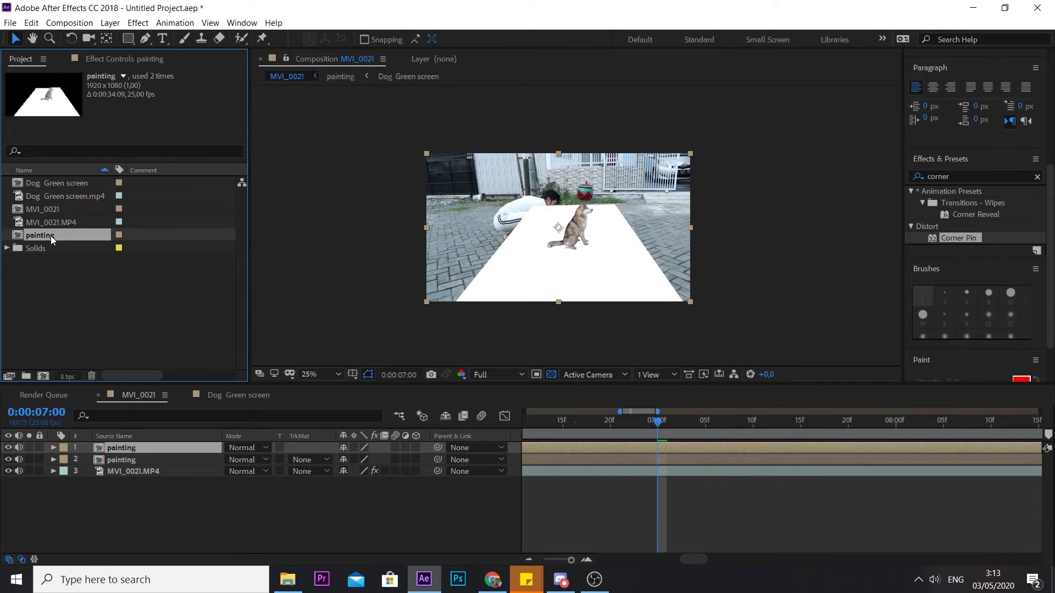
left_click(32, 23)
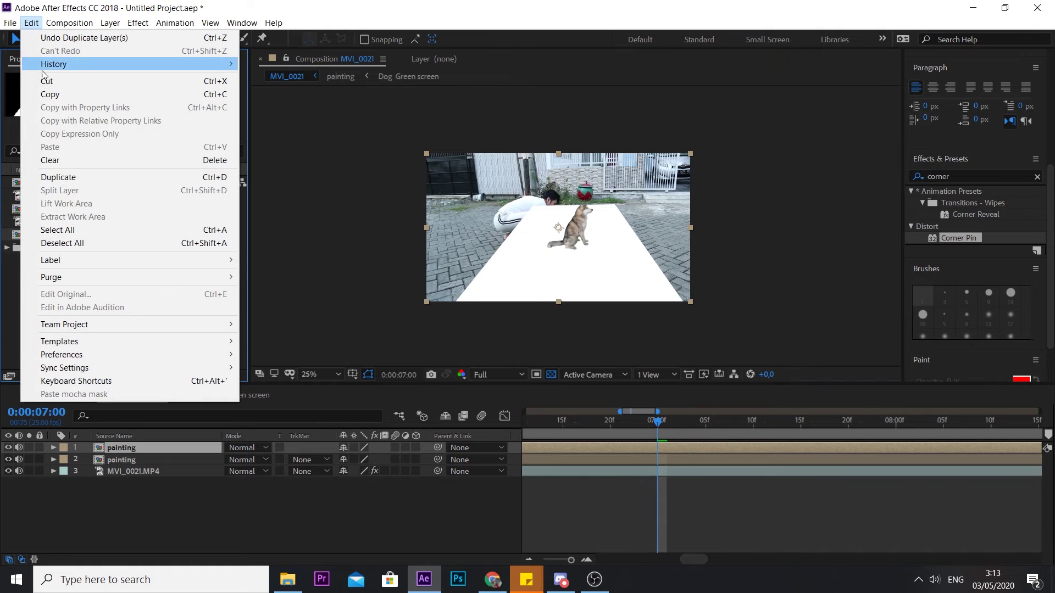
left_click(71, 177)
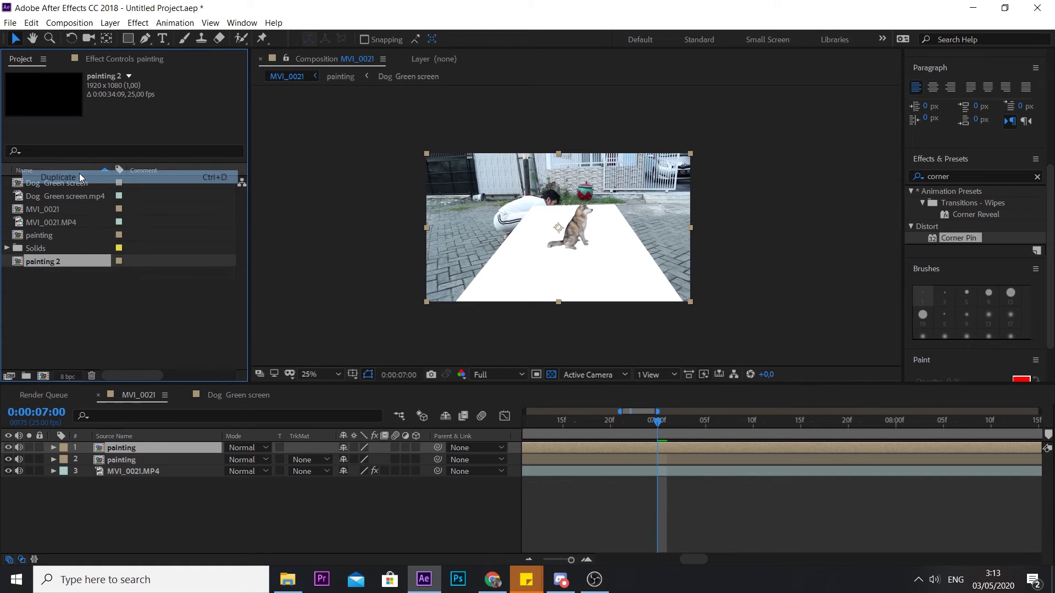
right_click(71, 249)
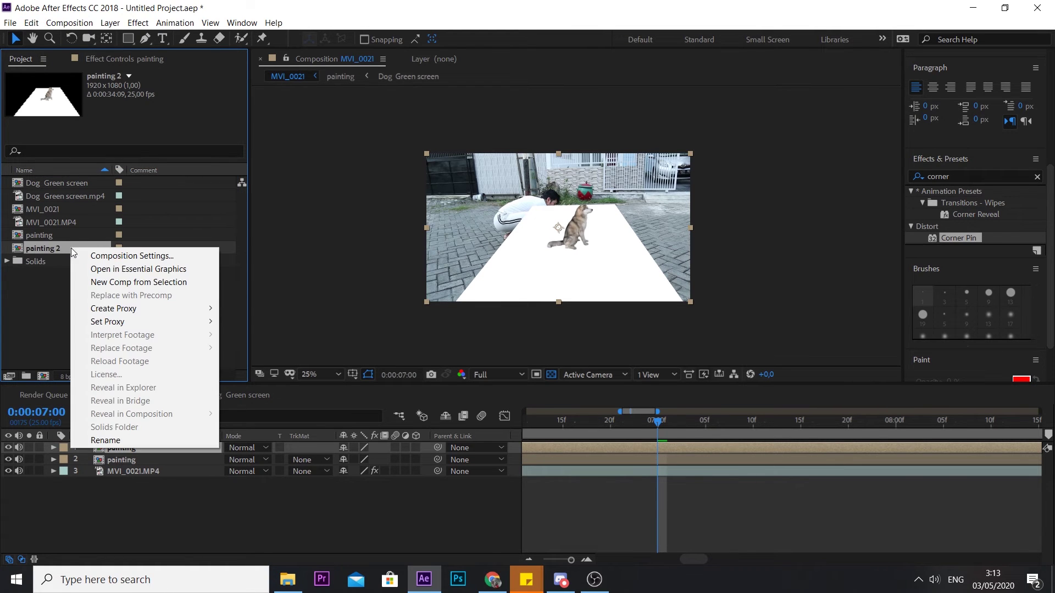
left_click(120, 441)
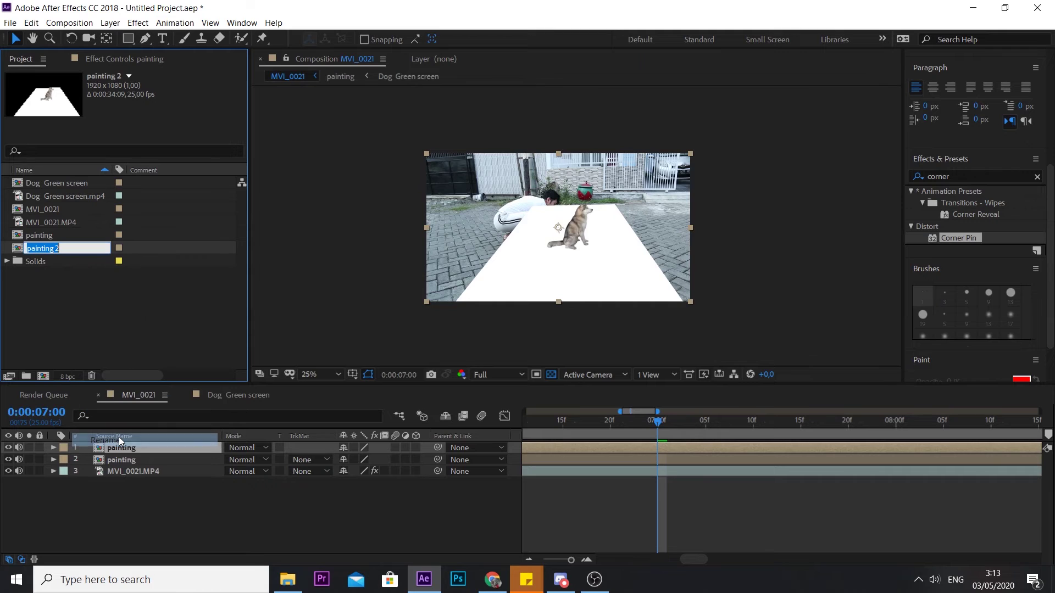
type("p")
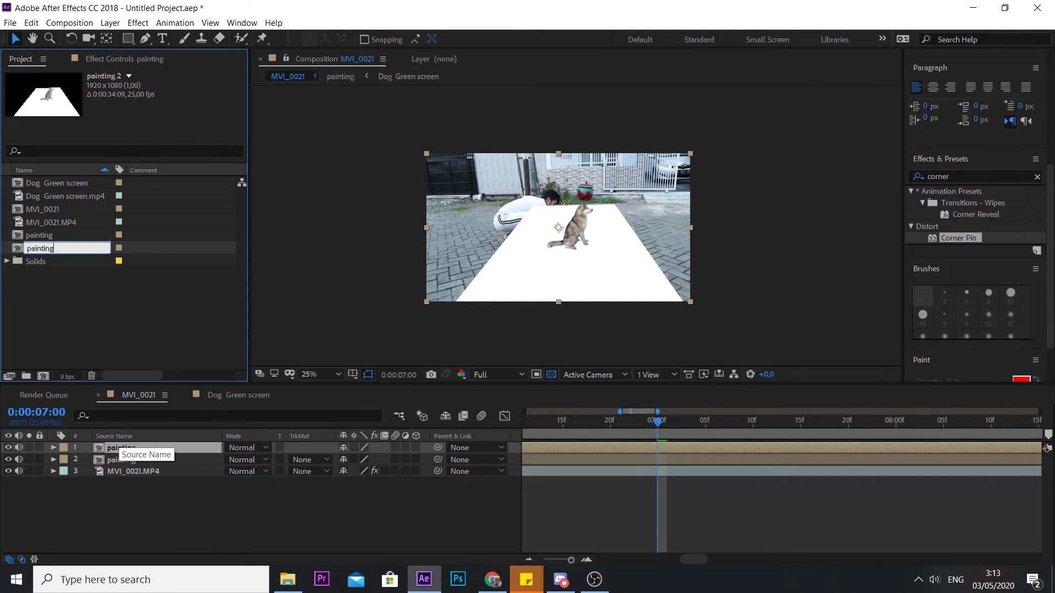
type("matte")
key("Return")
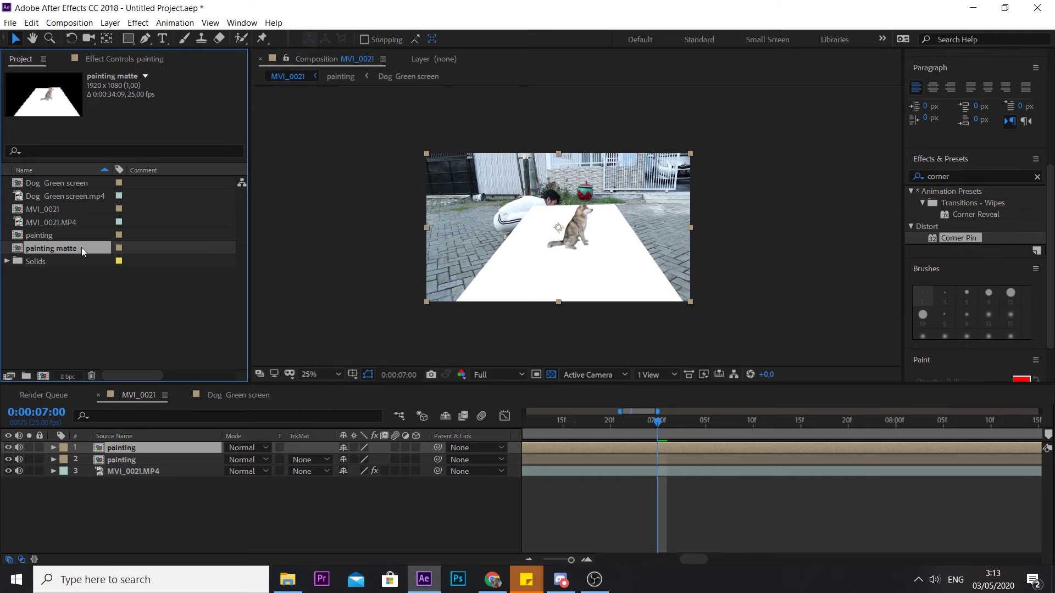
left_click_drag(81, 249, 143, 449)
left_click_drag(143, 448, 143, 448)
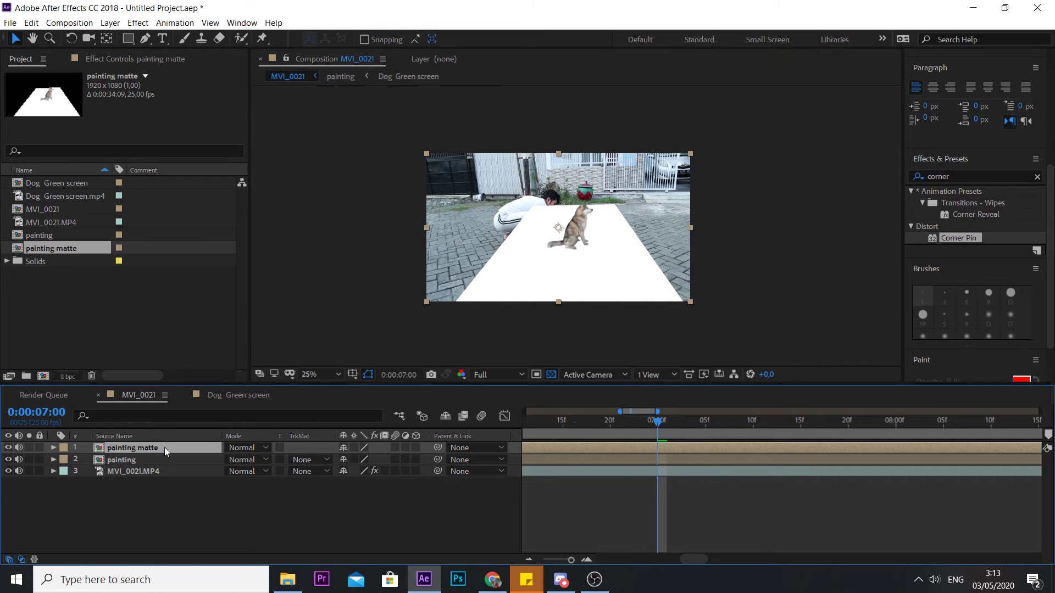
In painting matte, duplicate Track Solid 1, make it 2D, fit it to comp, and move it to the bottom.
double_click(164, 447)
left_click(191, 471)
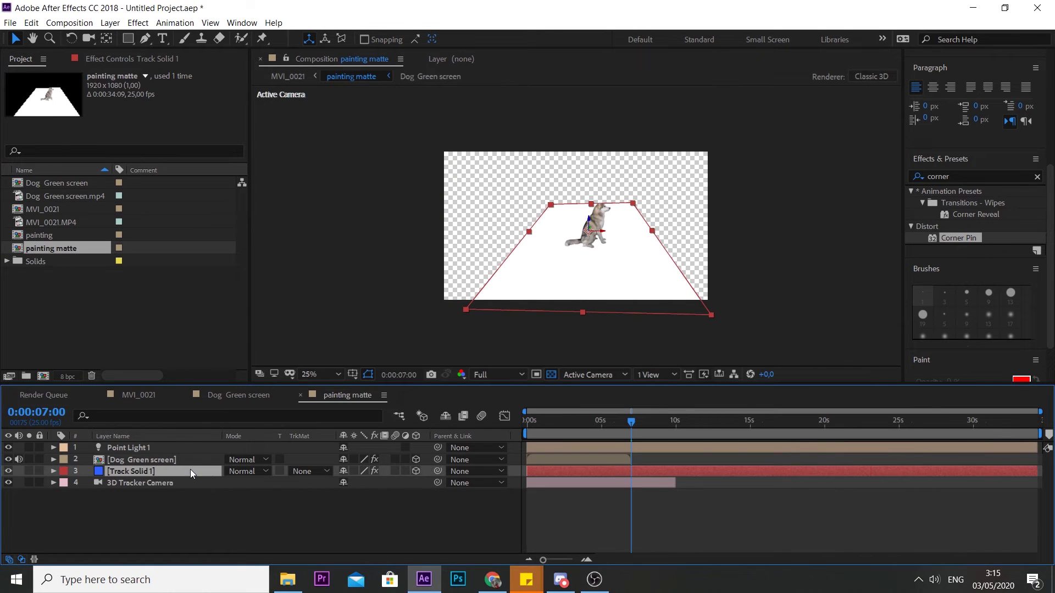
key("ctrl+d")
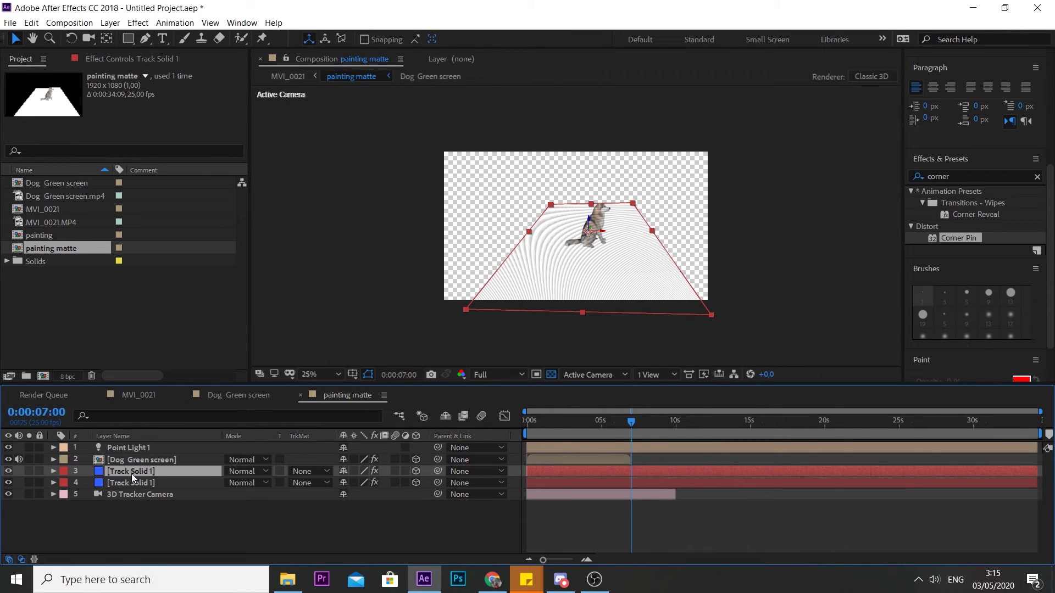
left_click(416, 471)
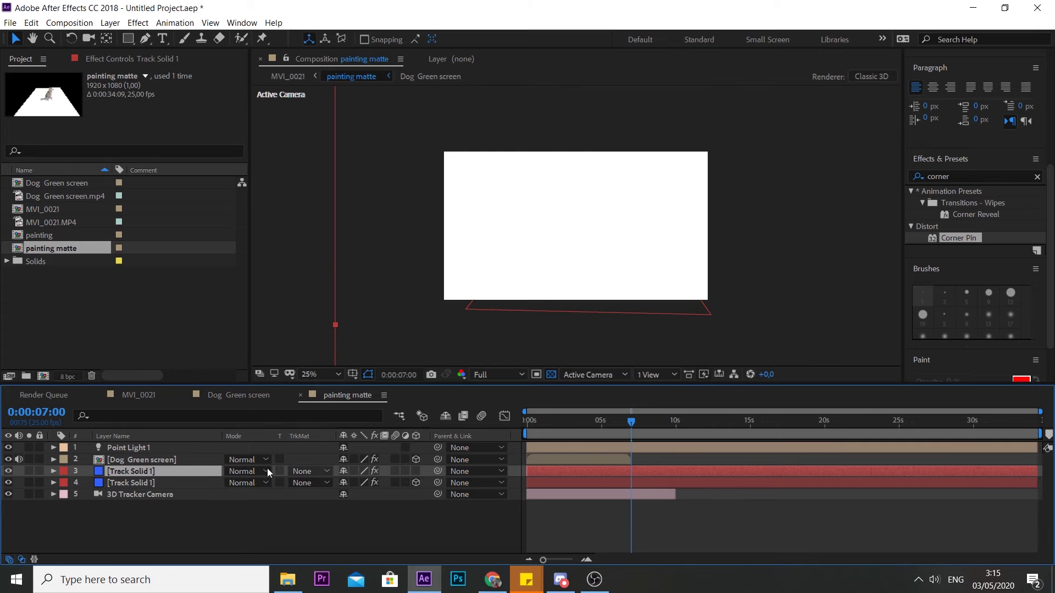
right_click(160, 469)
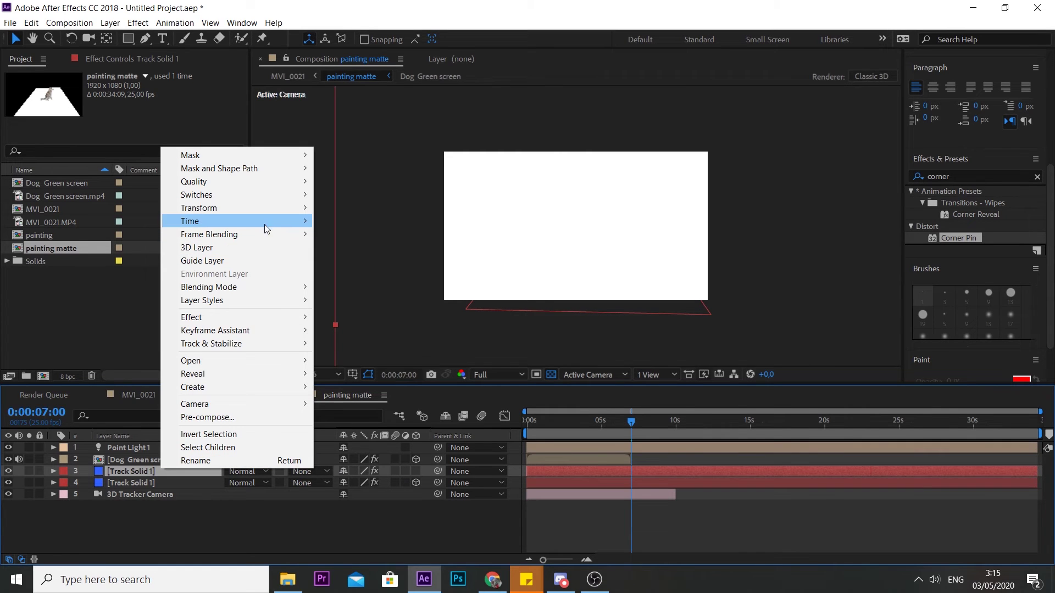
mouse_move(267, 209)
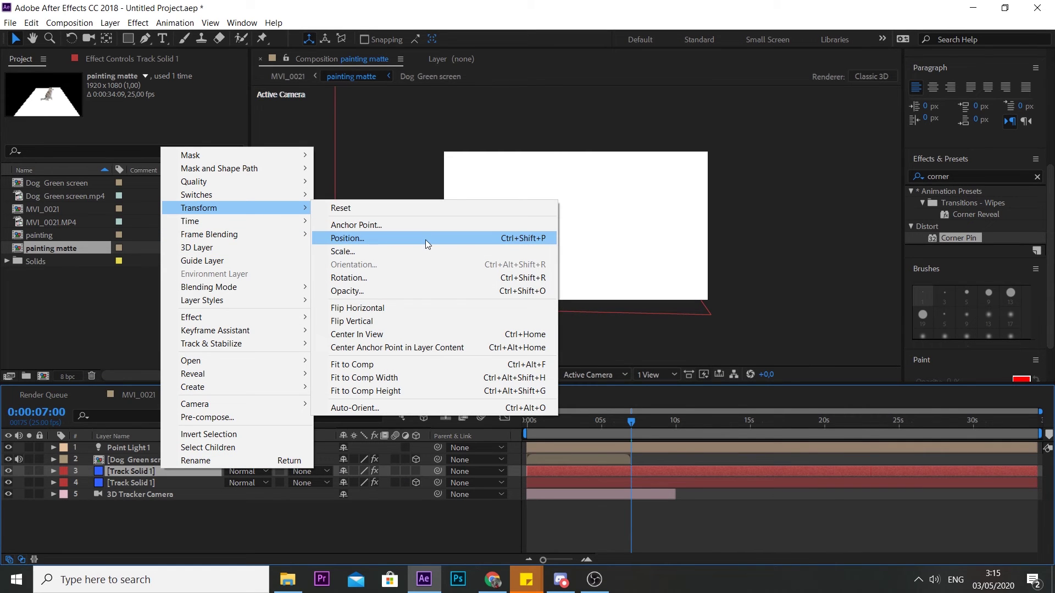
left_click(370, 364)
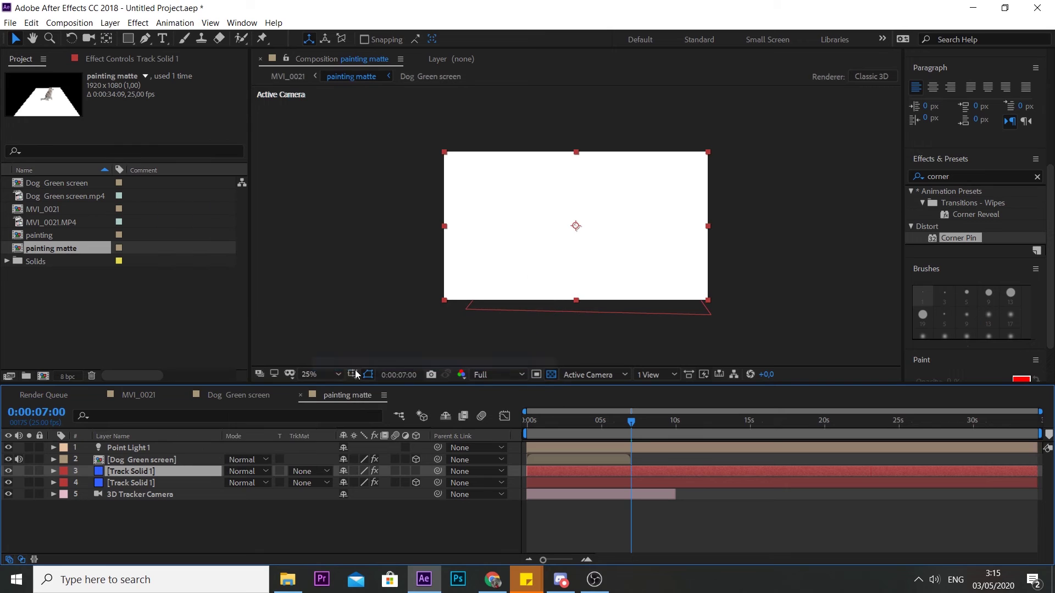
left_click_drag(166, 472, 157, 504)
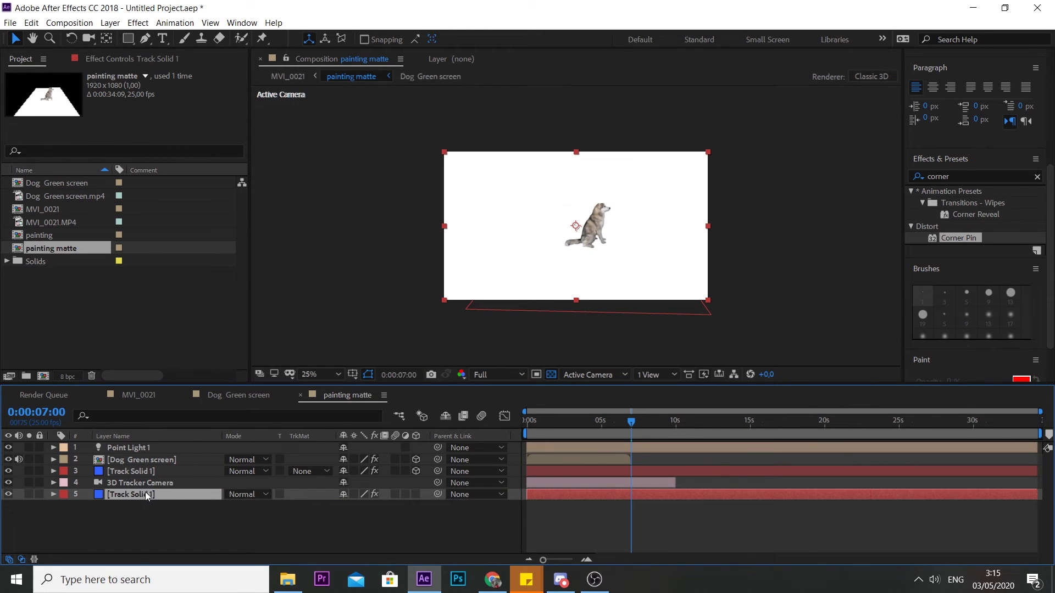
left_click(153, 459)
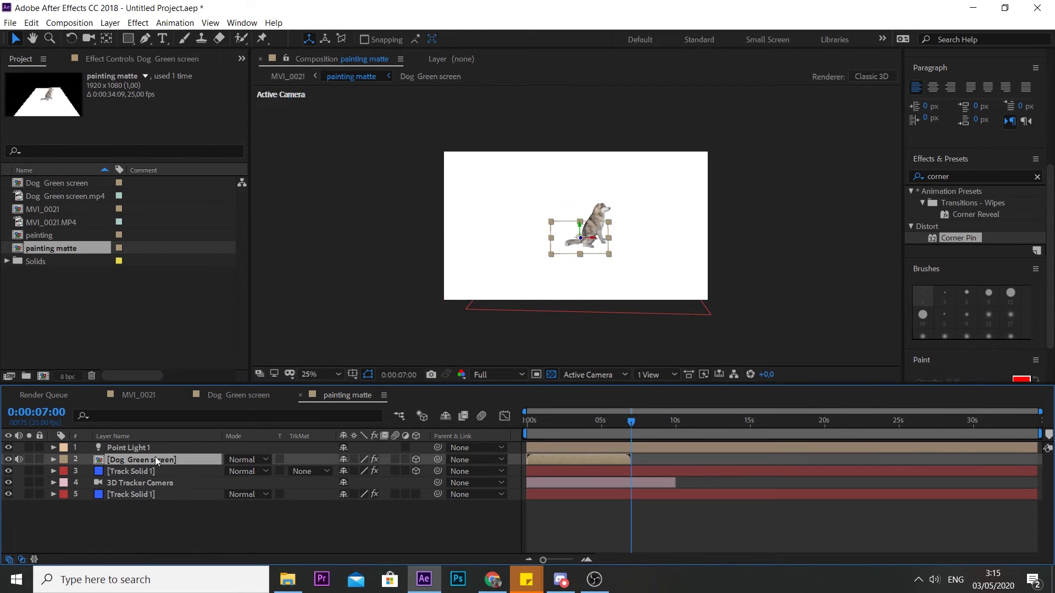
Apply a black Fill effect to the Dog Green screen layer.
left_click(963, 176)
type("fill")
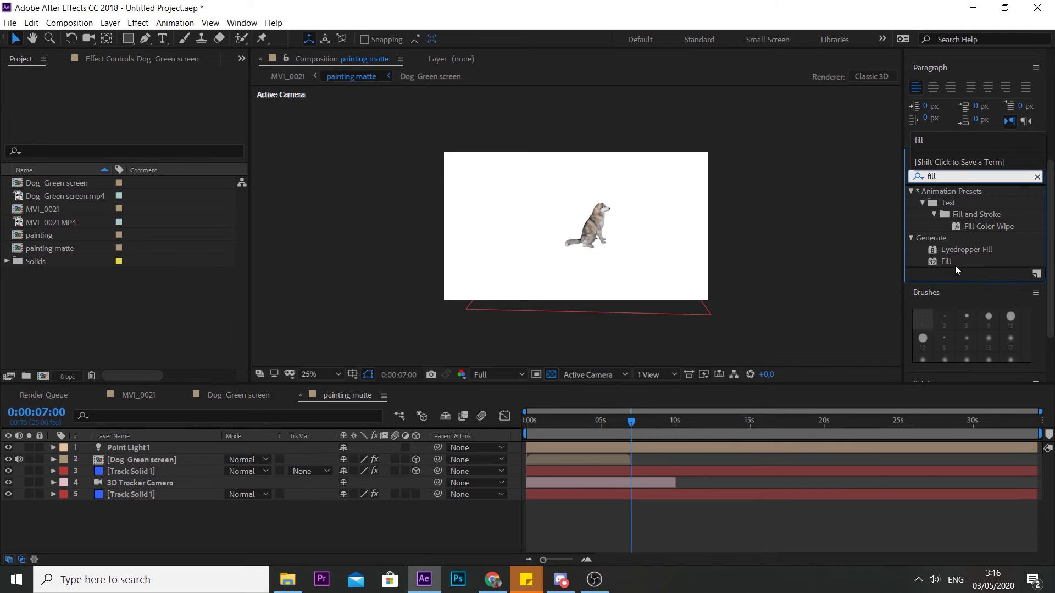
left_click_drag(955, 265, 149, 463)
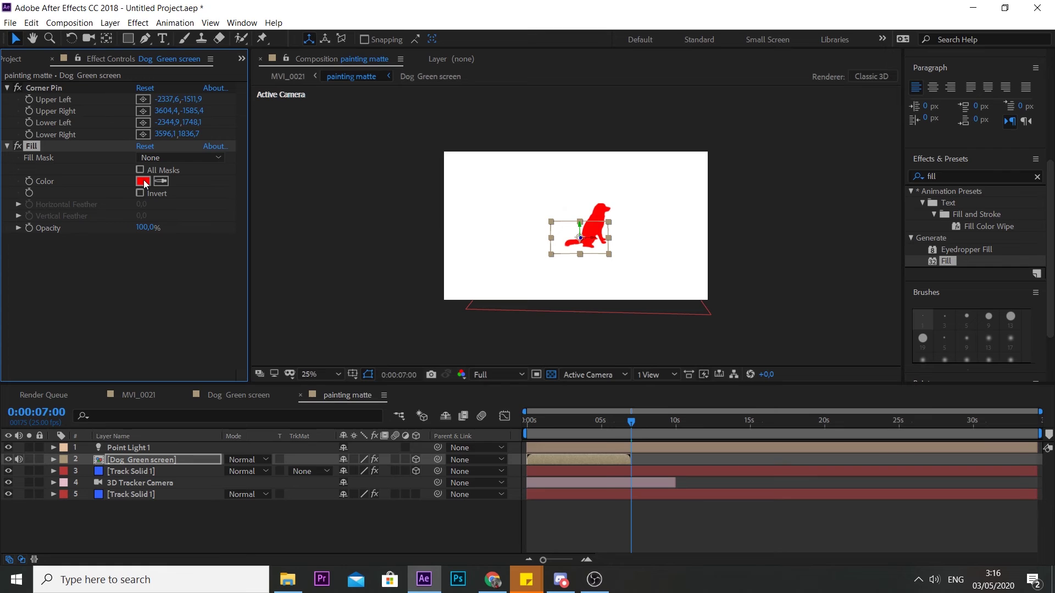
left_click(144, 182)
left_click_drag(434, 511, 462, 547)
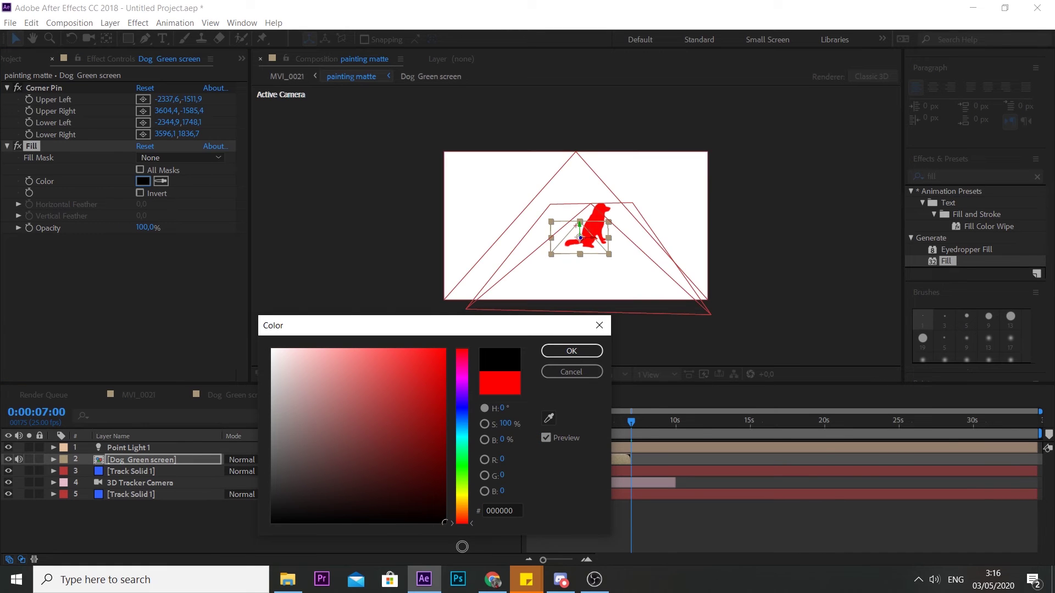
left_click(572, 351)
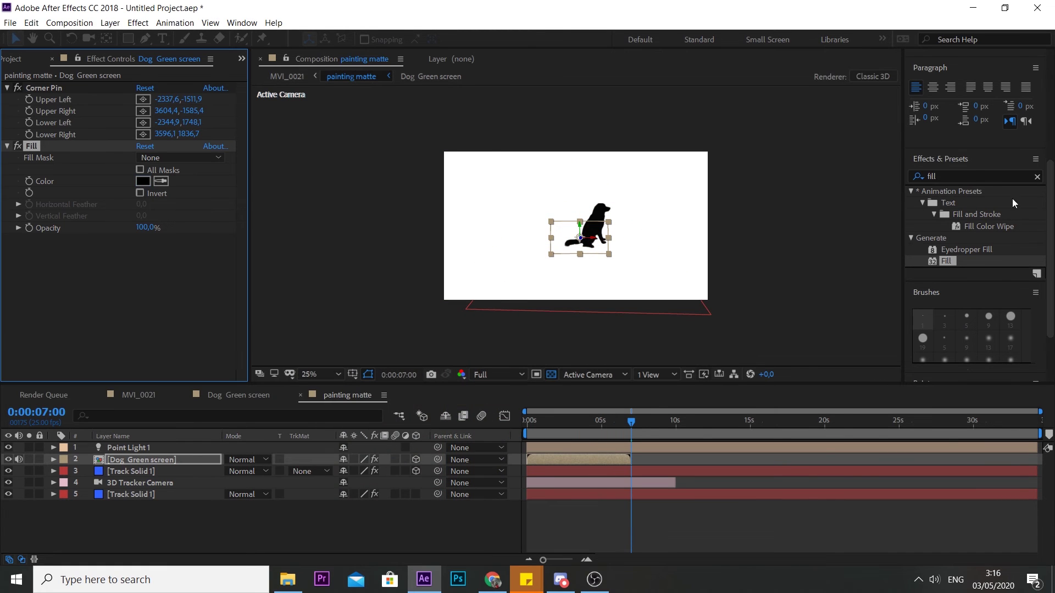
Add Matte Choker to the dog with Geometric Softness 1 at 2, then return to MVI_0021.
type("mat")
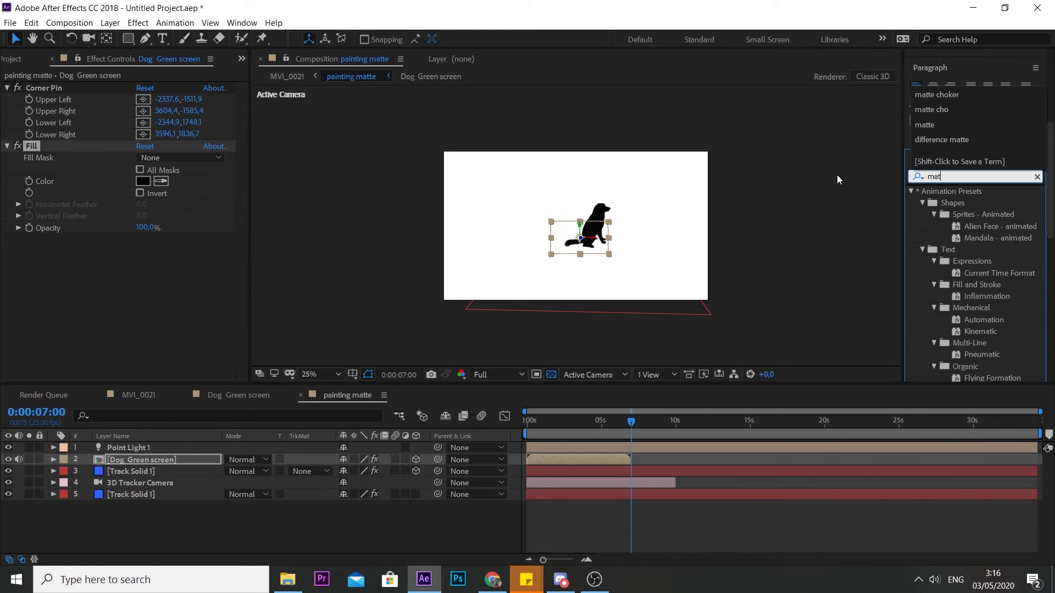
type("te choker")
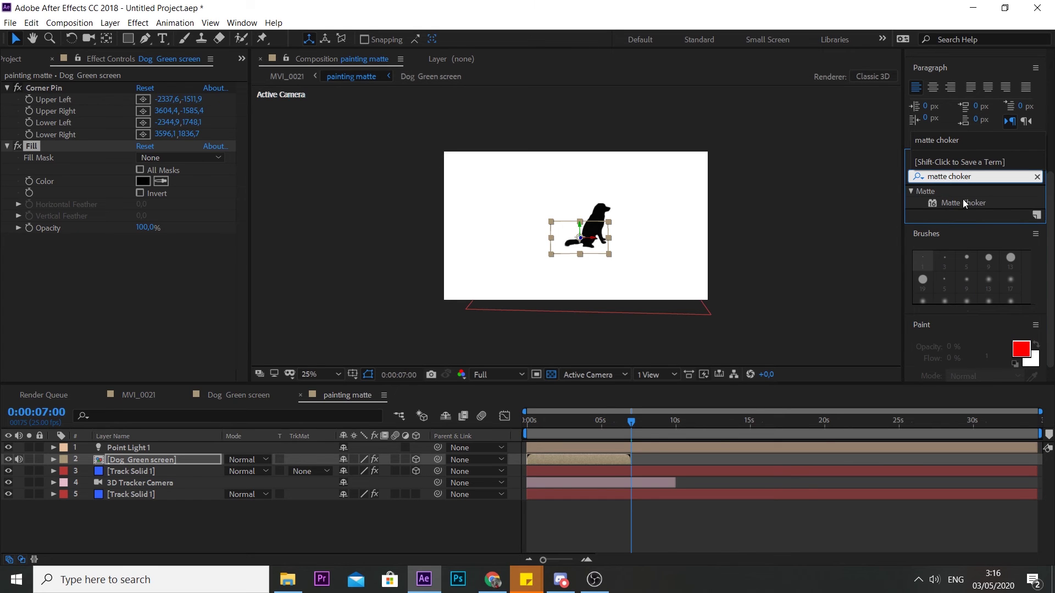
left_click_drag(965, 204, 134, 295)
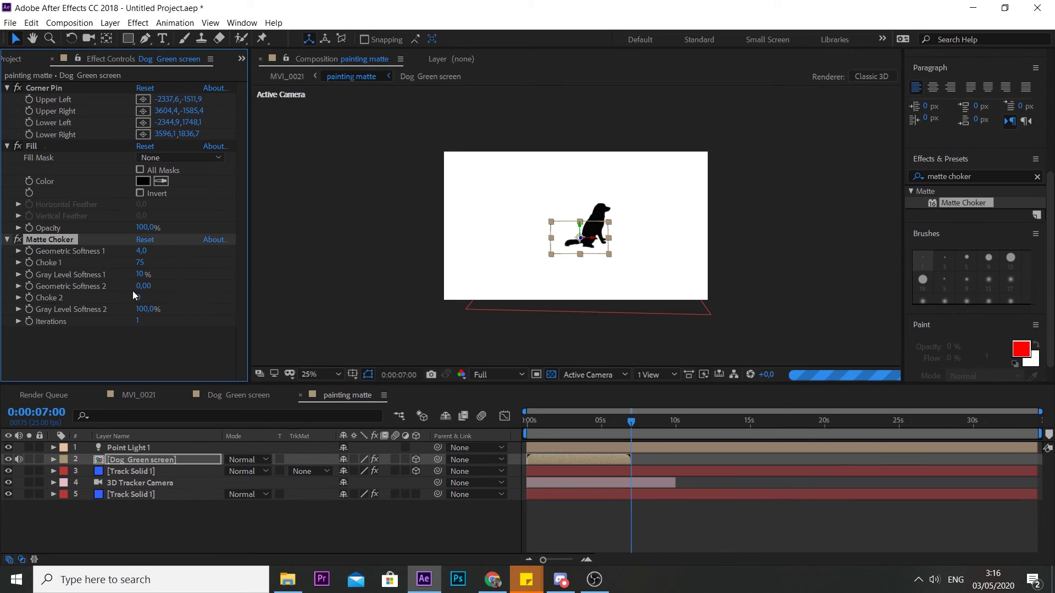
left_click(141, 251)
type("2")
key("Return")
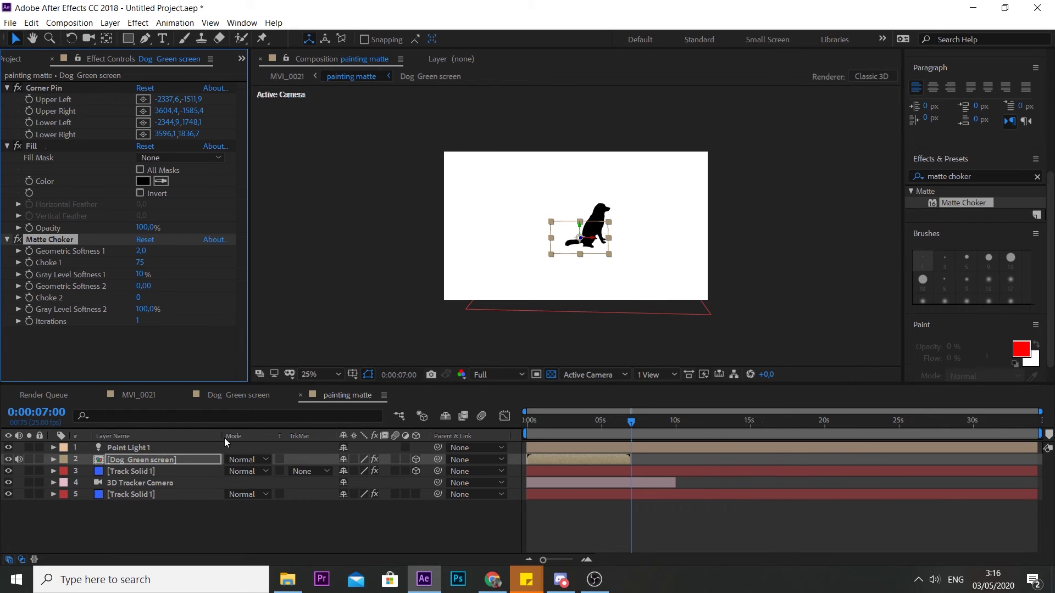
left_click(152, 395)
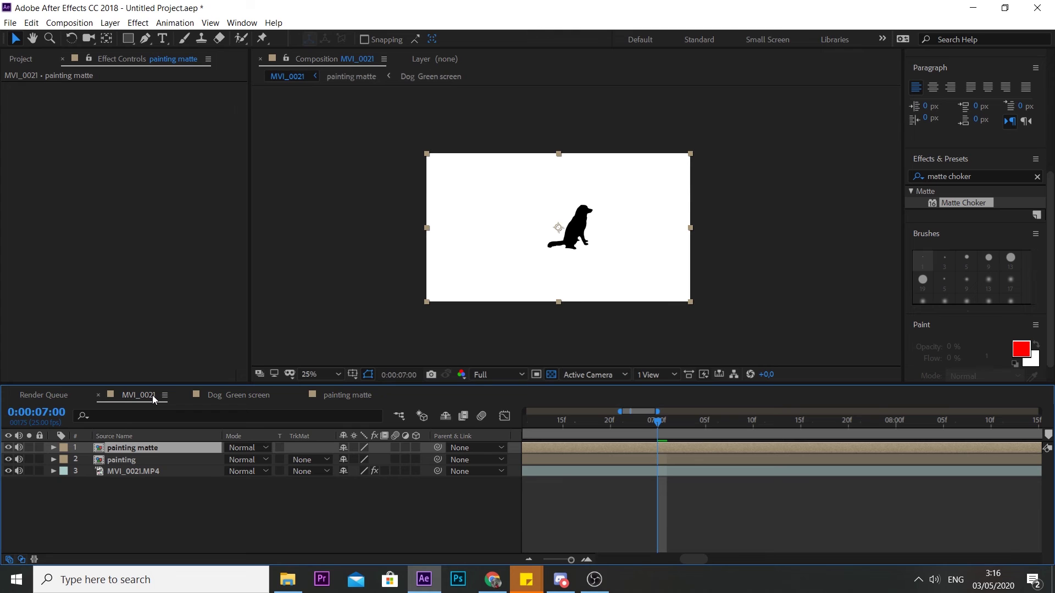
Set the painting layer's track matte to Luma Inverted 'painting matte' and preview the full 30-second composite.
left_click(250, 394)
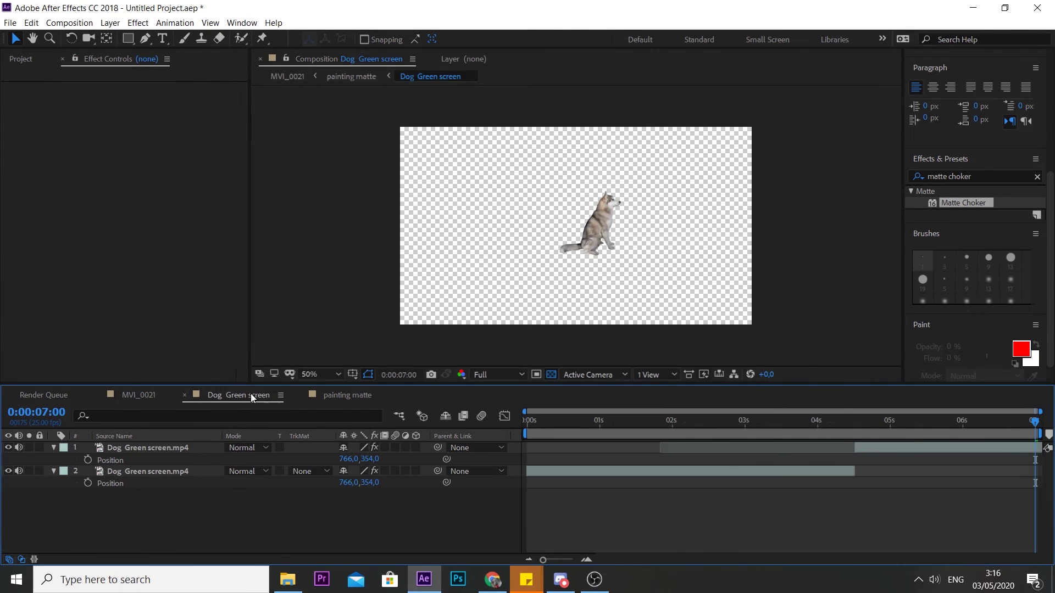
left_click(129, 395)
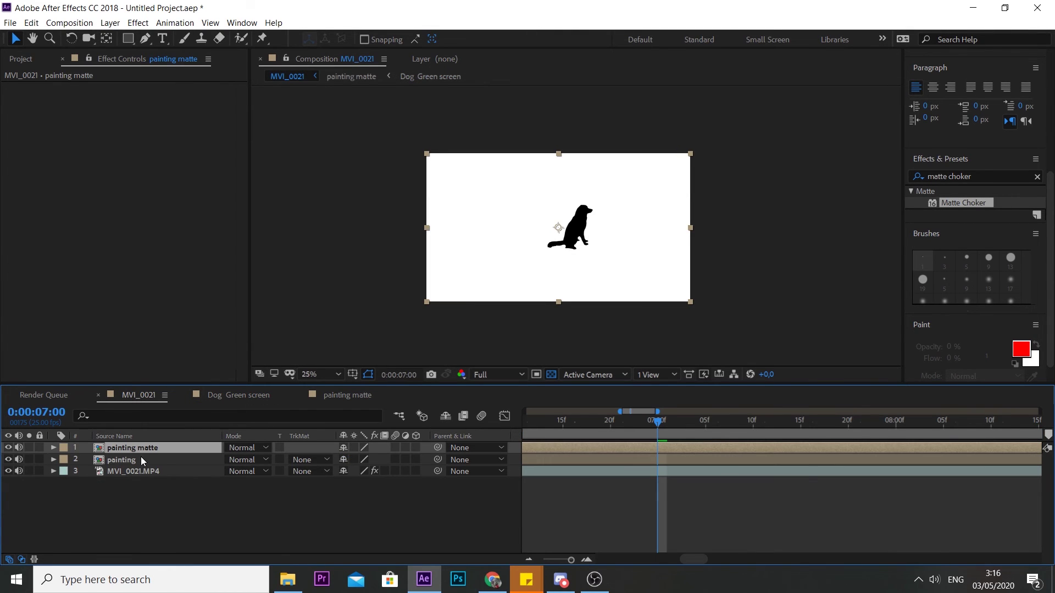
left_click(147, 462)
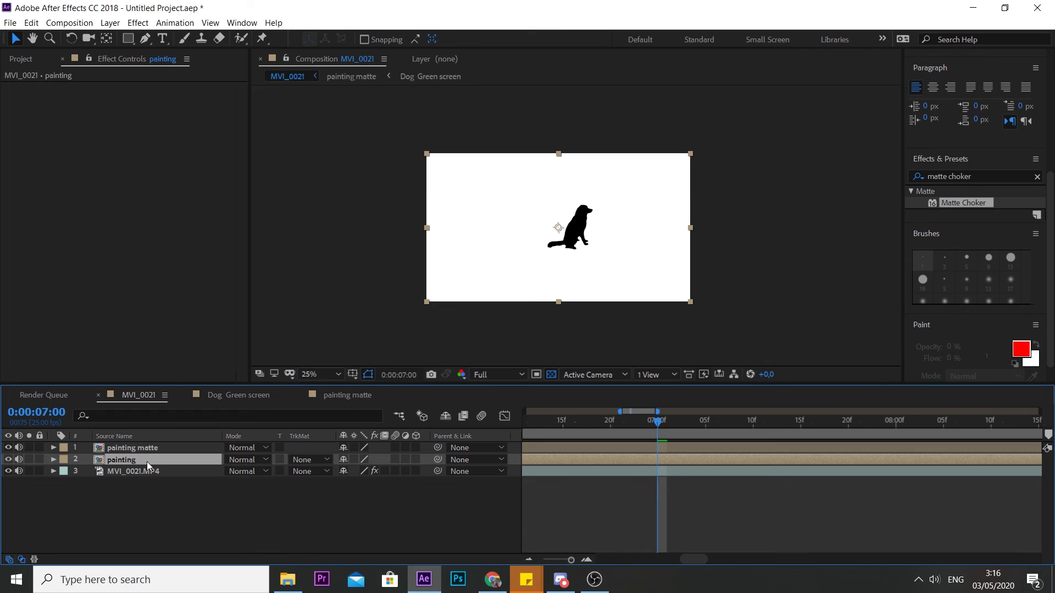
left_click(318, 460)
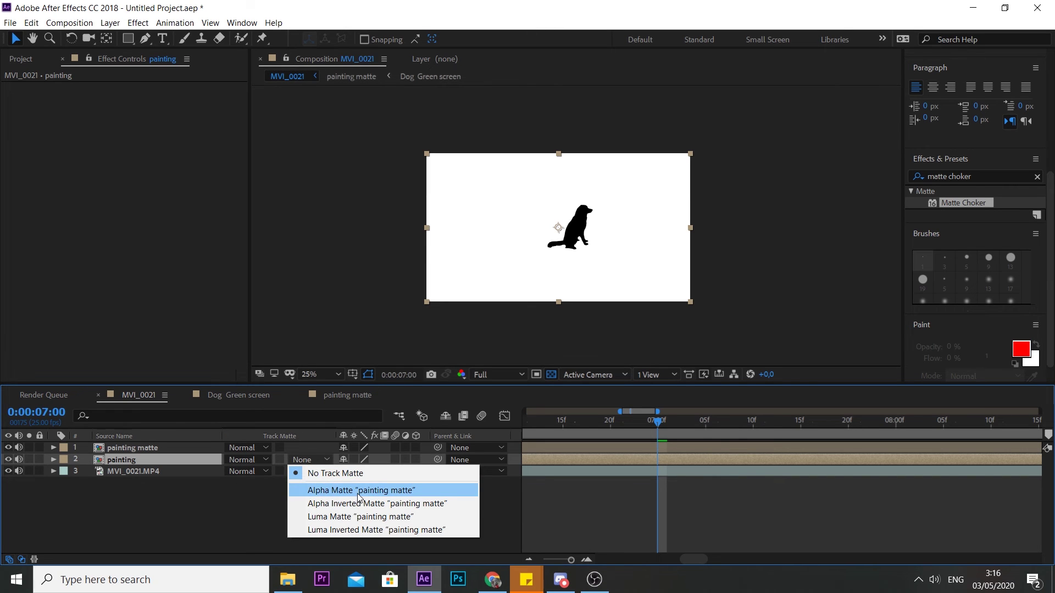
left_click(357, 530)
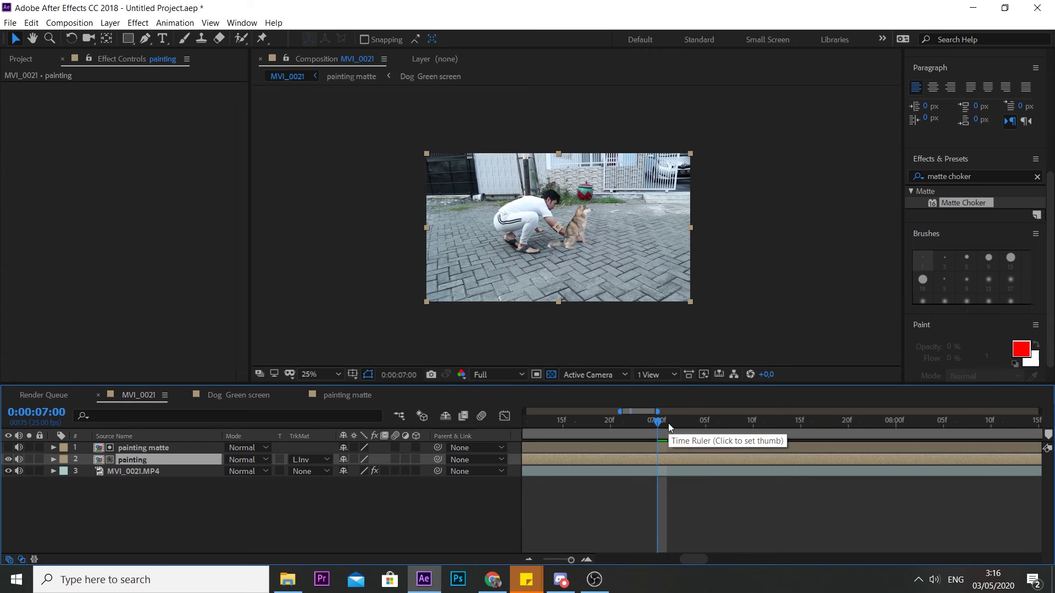
left_click_drag(571, 559, 543, 559)
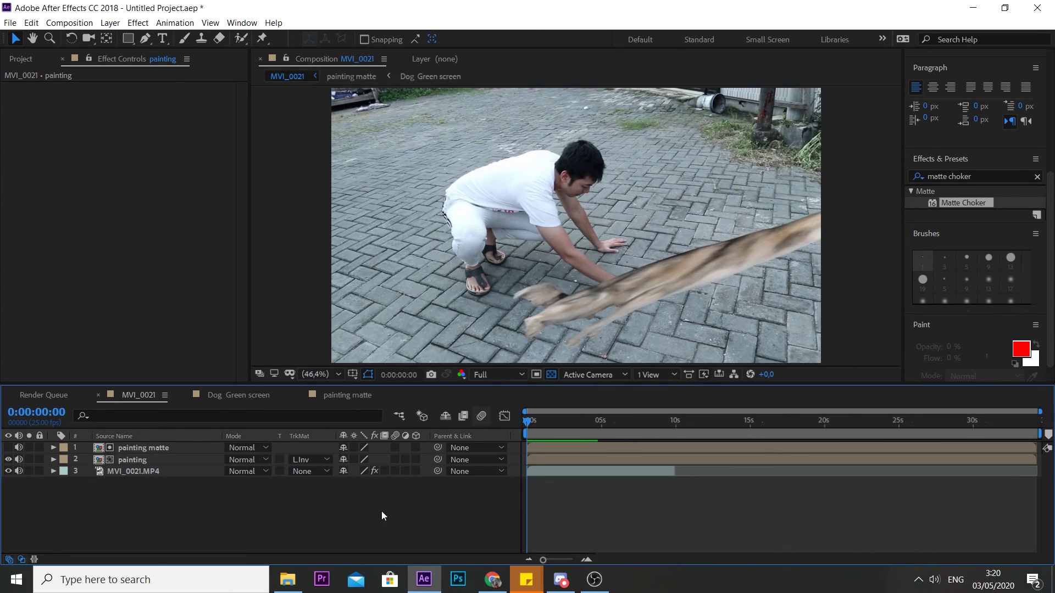
key("space")
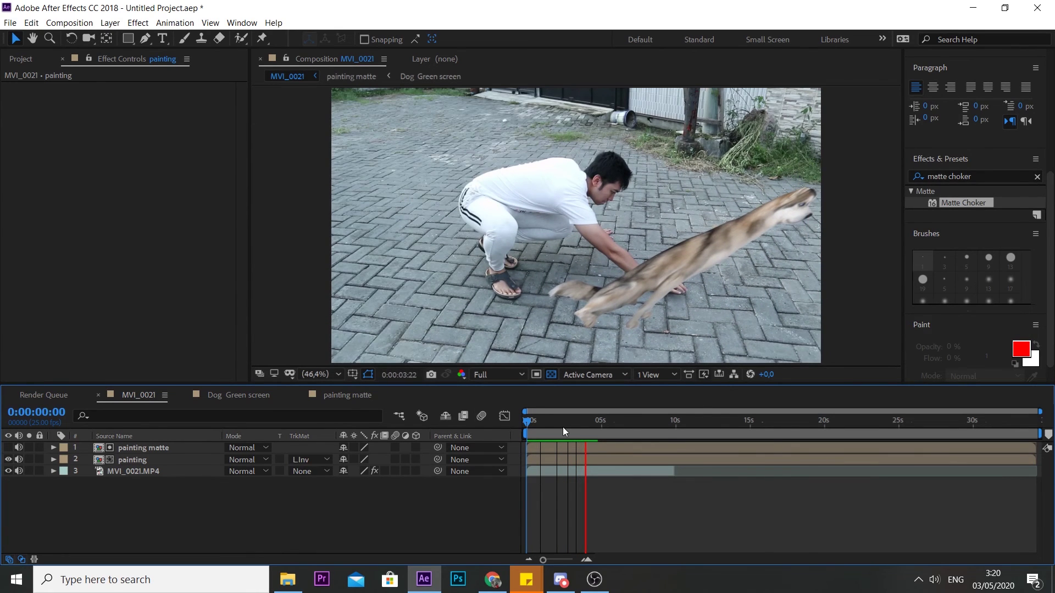
key("space")
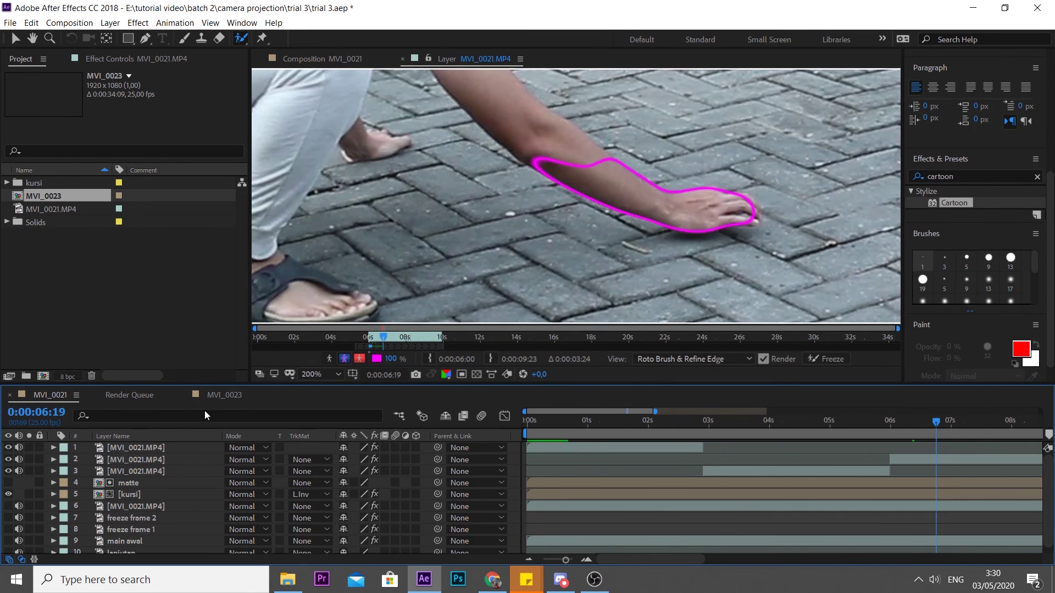
Switch the viewer from the roto layer to the MVI_0021 composition.
left_click(319, 57)
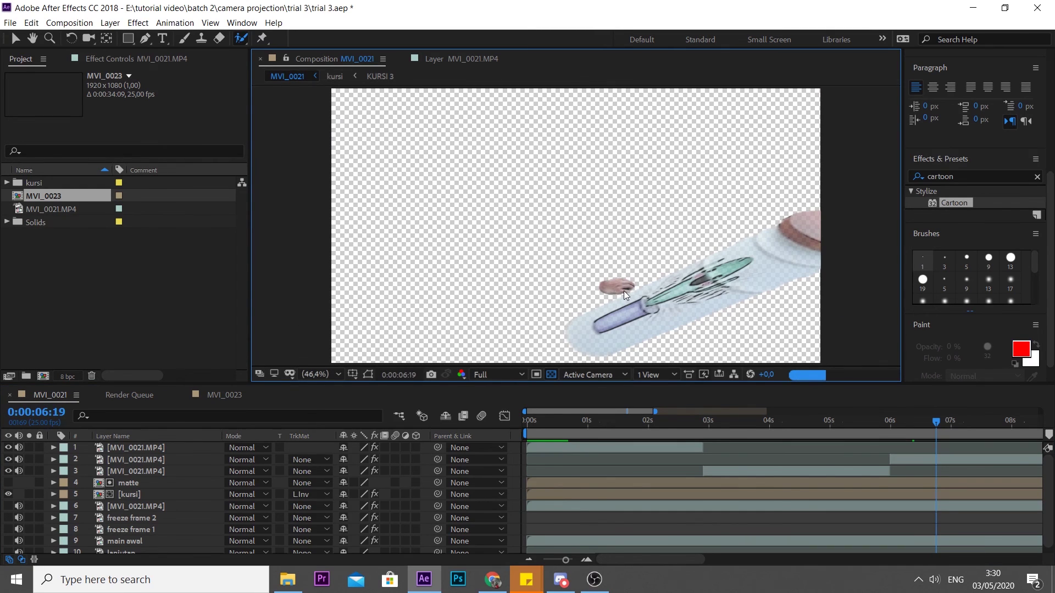